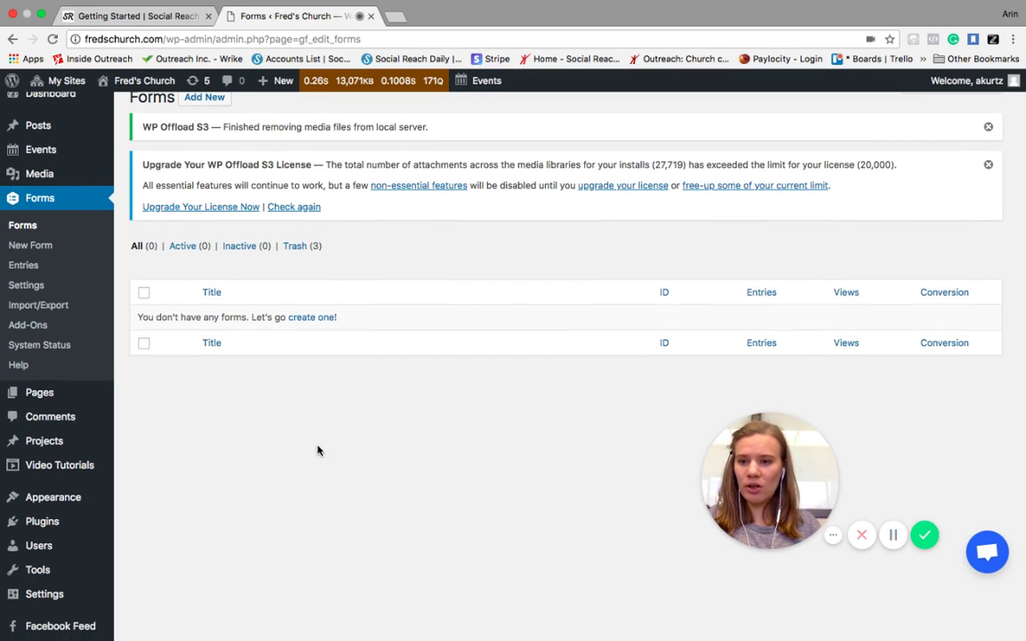
Create a new form titled "VBS Sign up" with the description "Sign up for VBS".
scroll(312, 445, "up", 1)
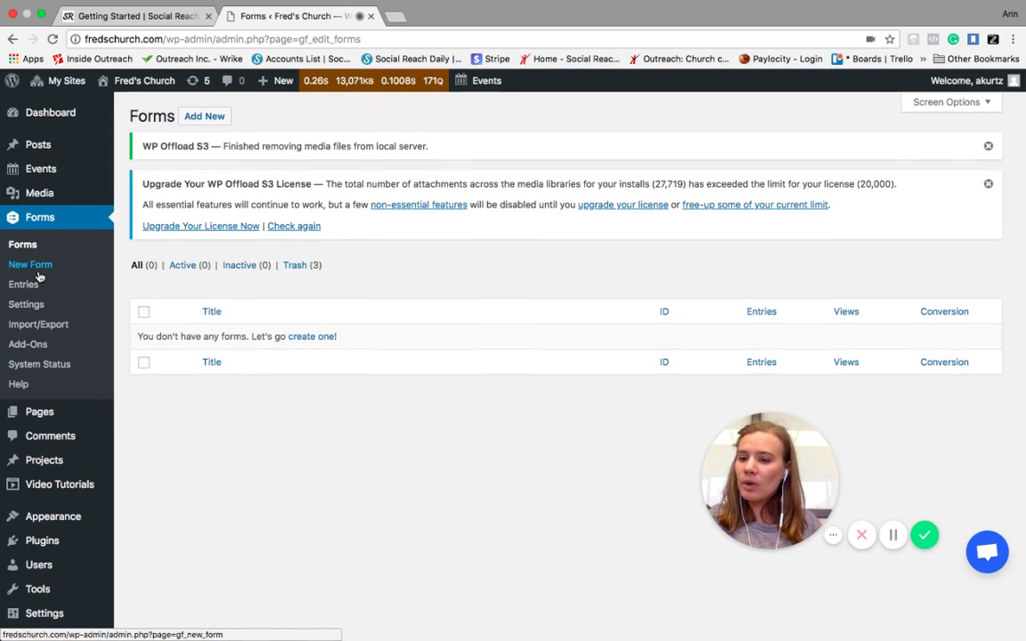
left_click(204, 115)
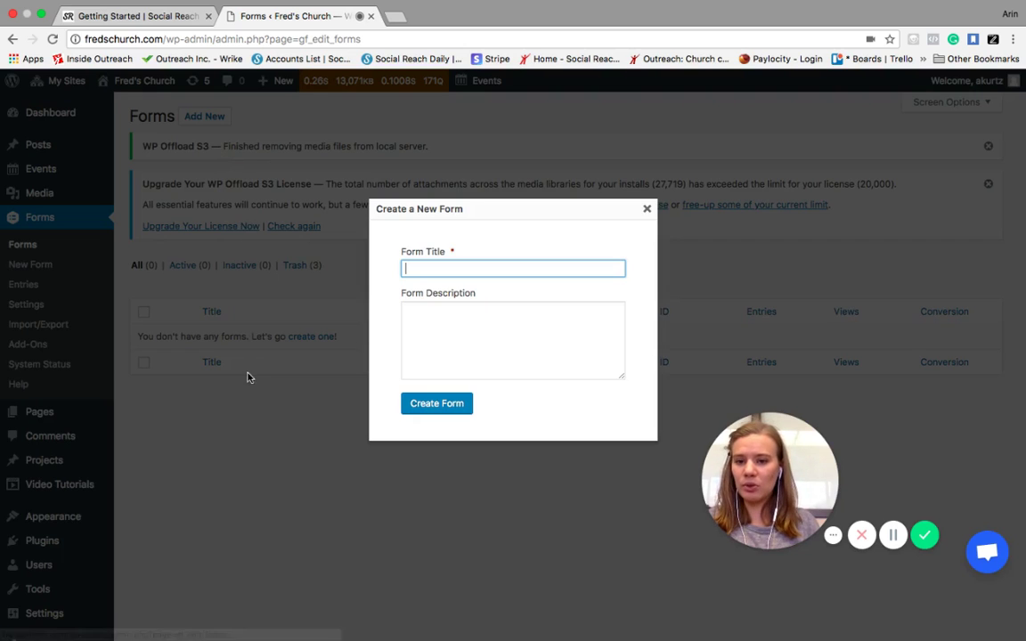
type("VBS Sign up")
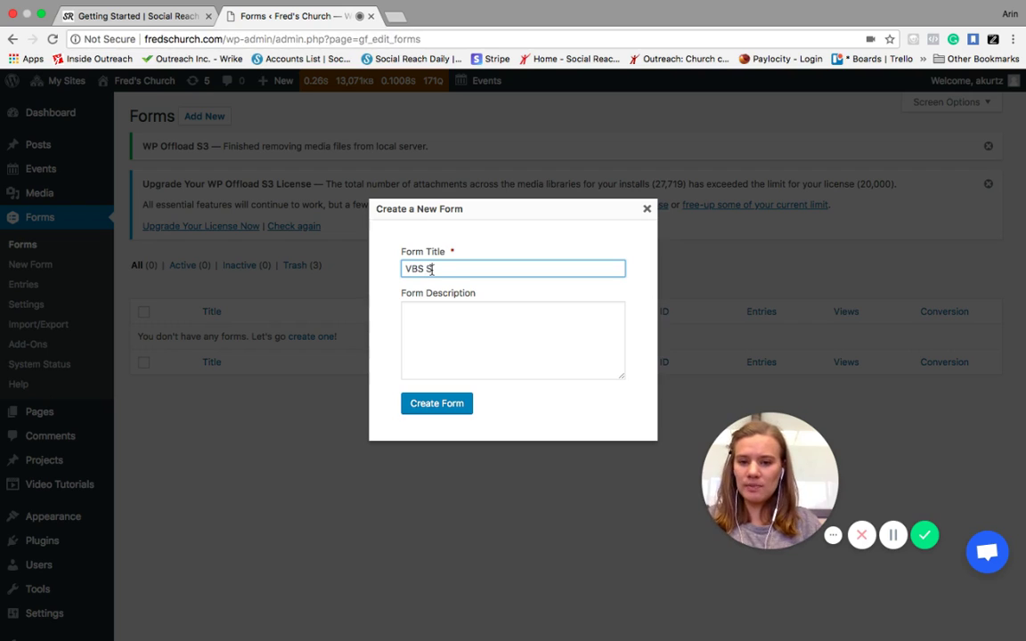
left_click(428, 318)
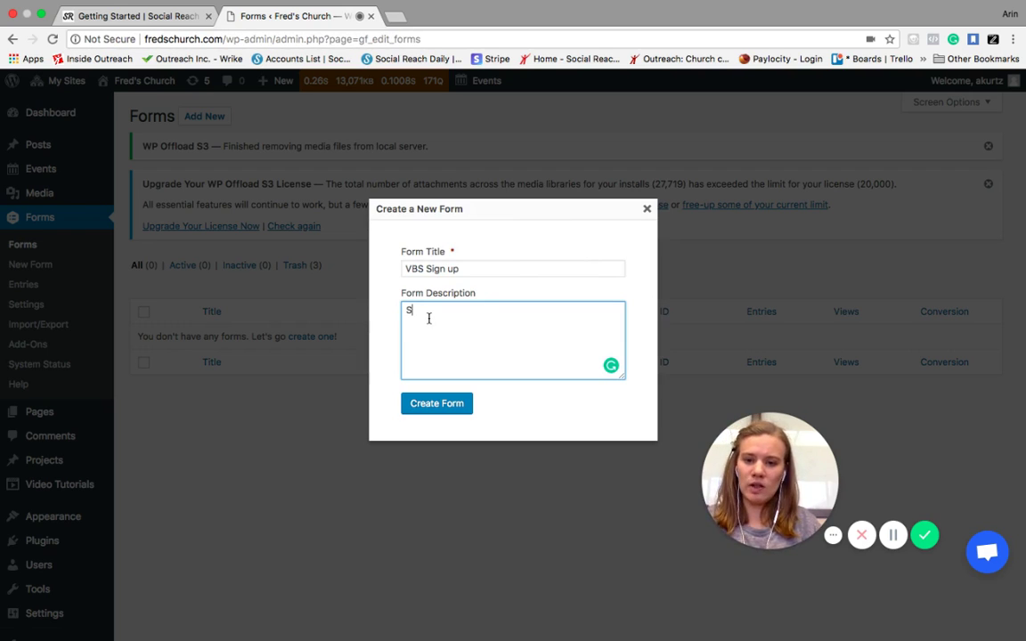
type("Sign")
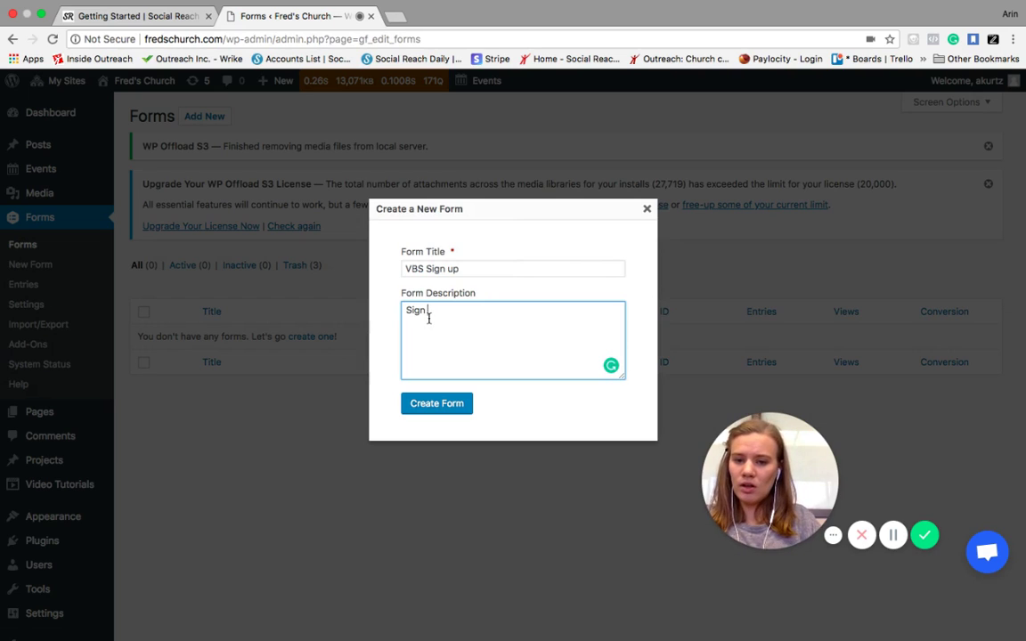
type(" up for V")
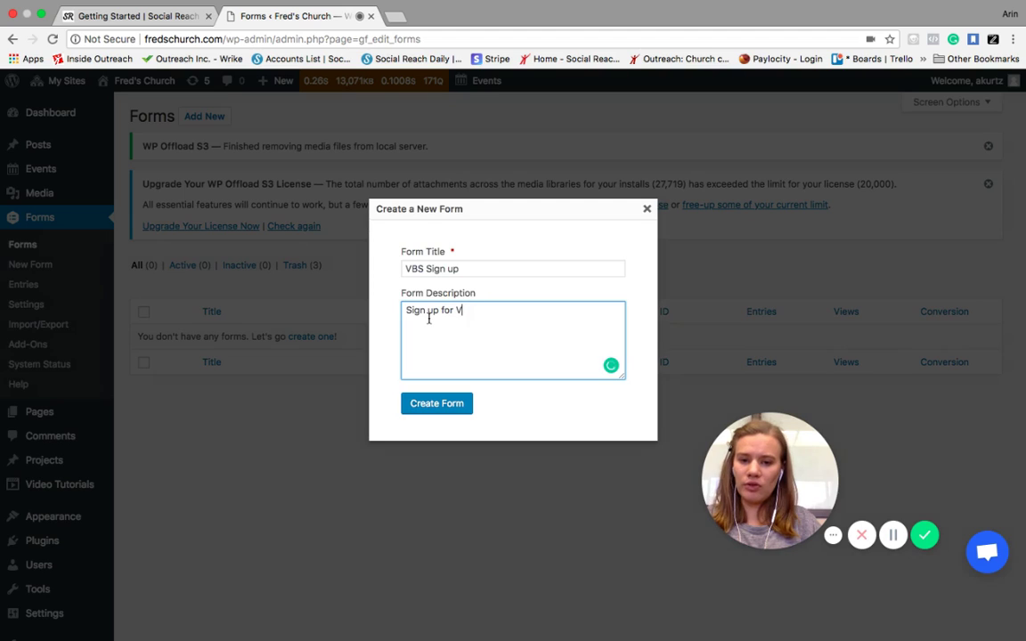
type("BS")
left_click(436, 403)
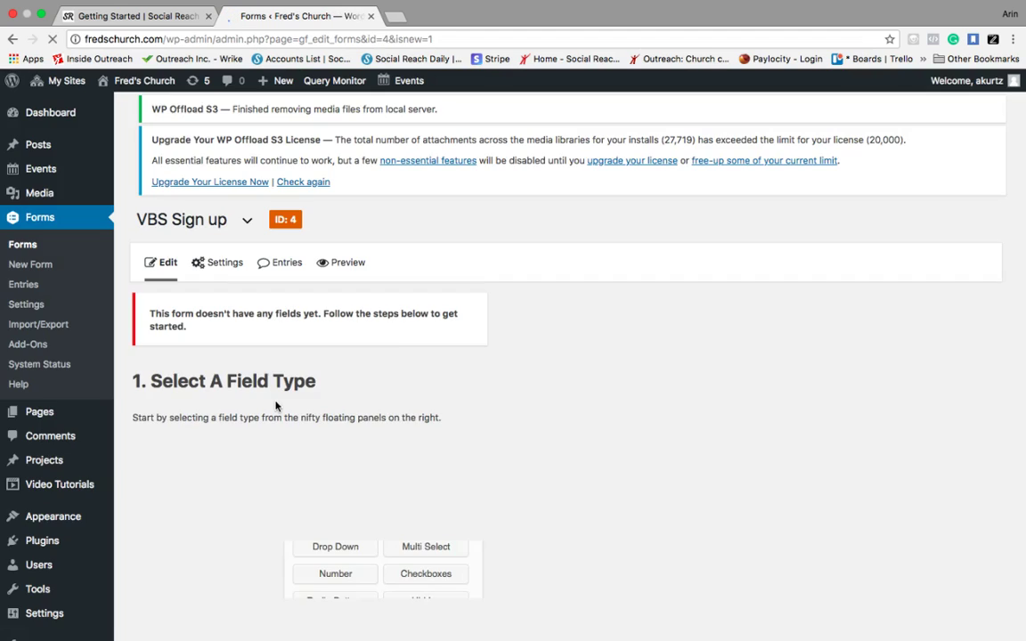
Add a Single Line Text field to the empty form and label it "Child's Name".
scroll(400, 413, "down", 2)
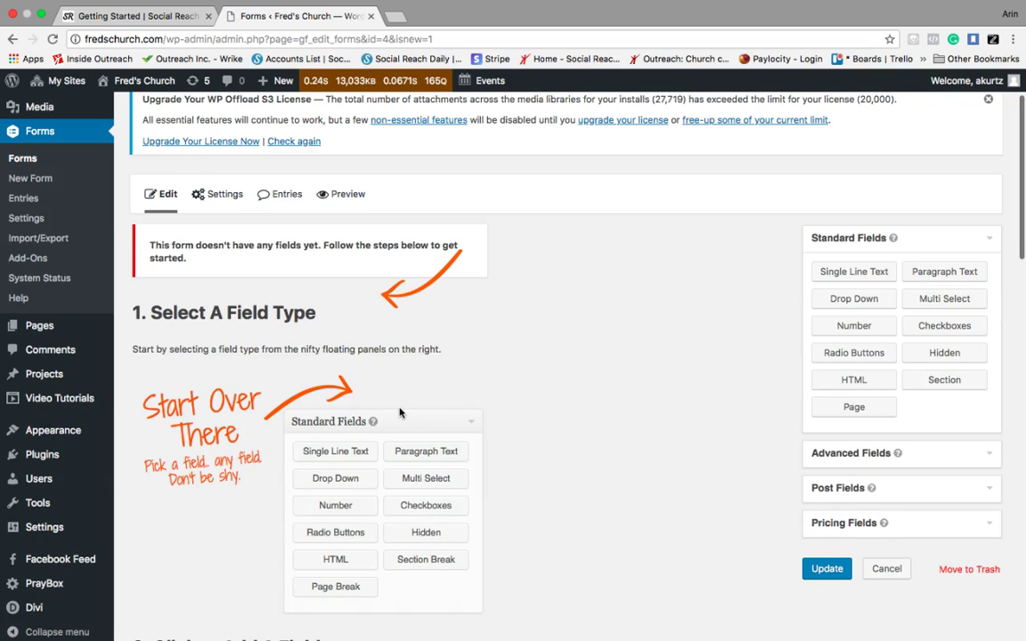
scroll(401, 414, "down", 1)
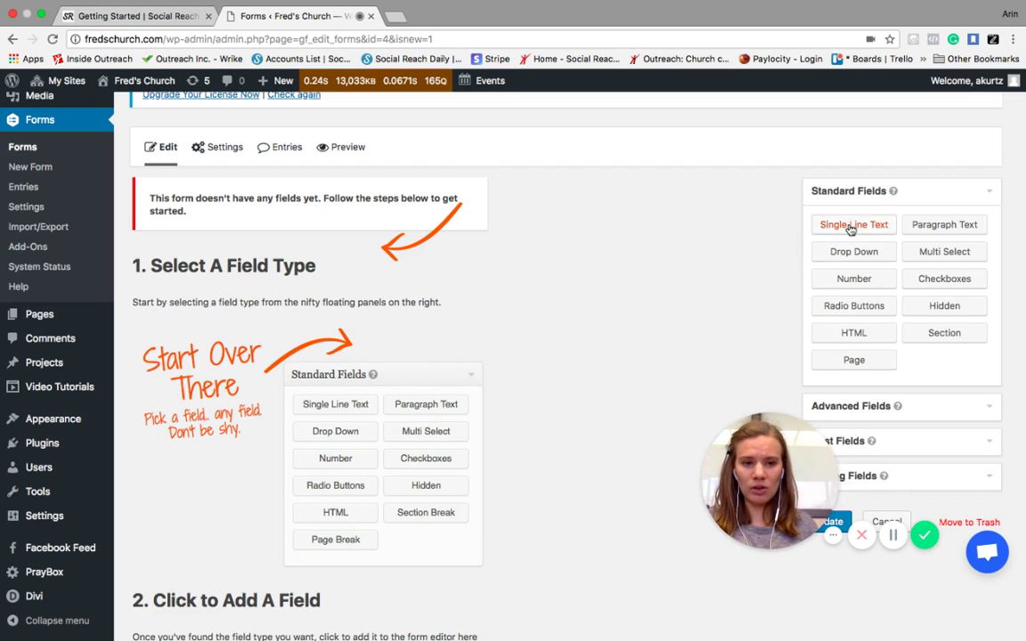
left_click_drag(851, 227, 169, 196)
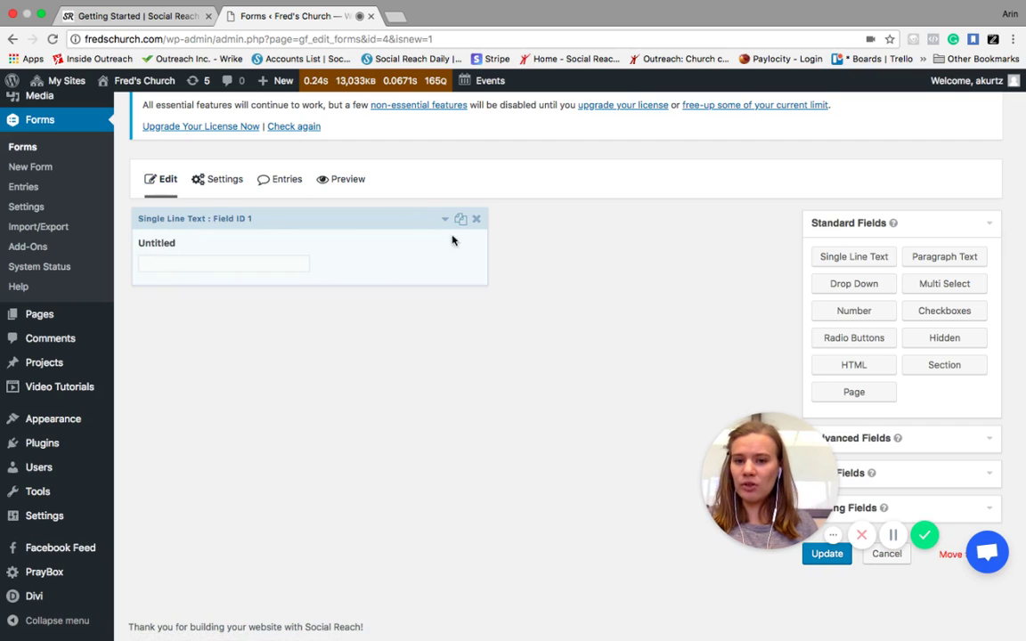
left_click(446, 222)
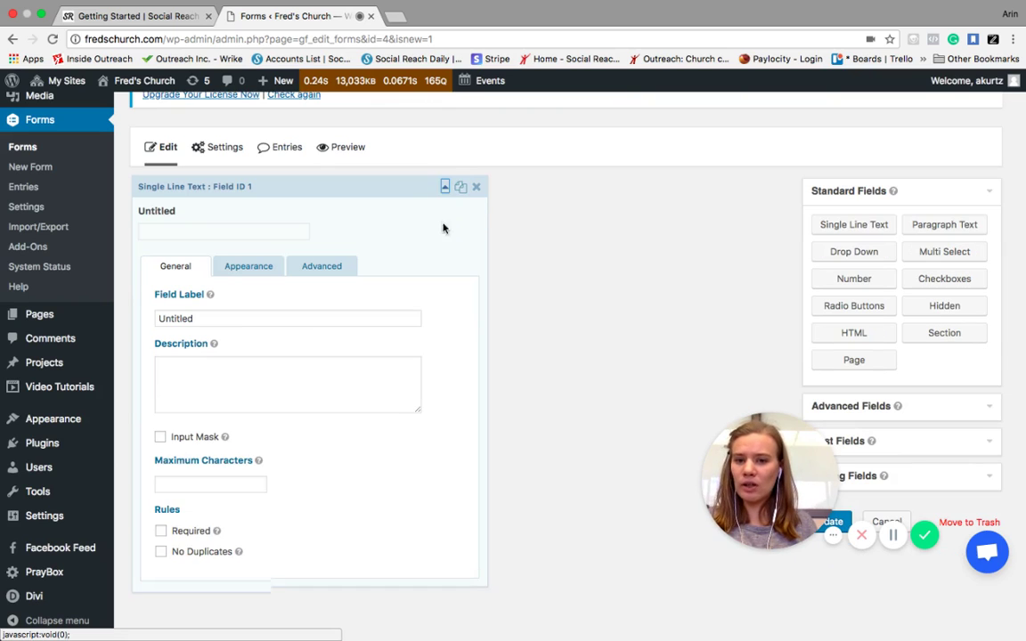
left_click_drag(208, 321, 144, 322)
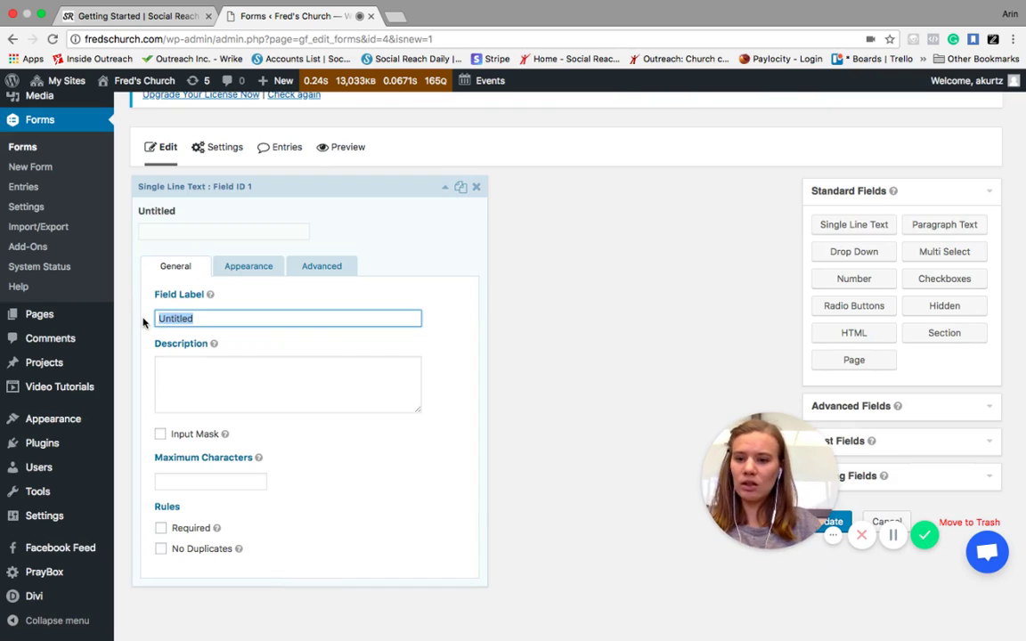
key("BackSpace")
type("Ci")
type("ild")
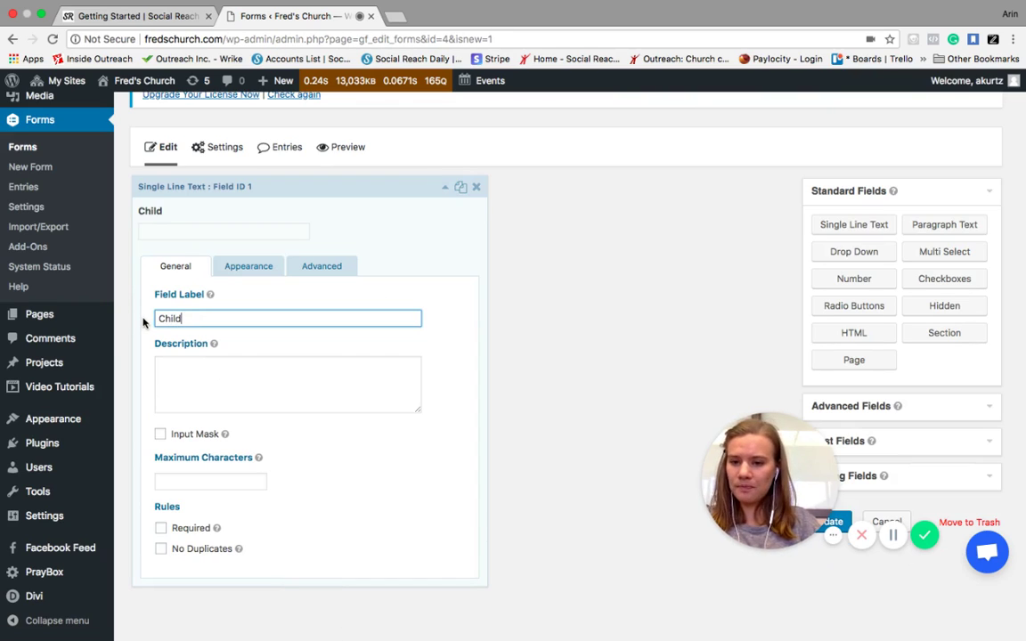
type("'s N")
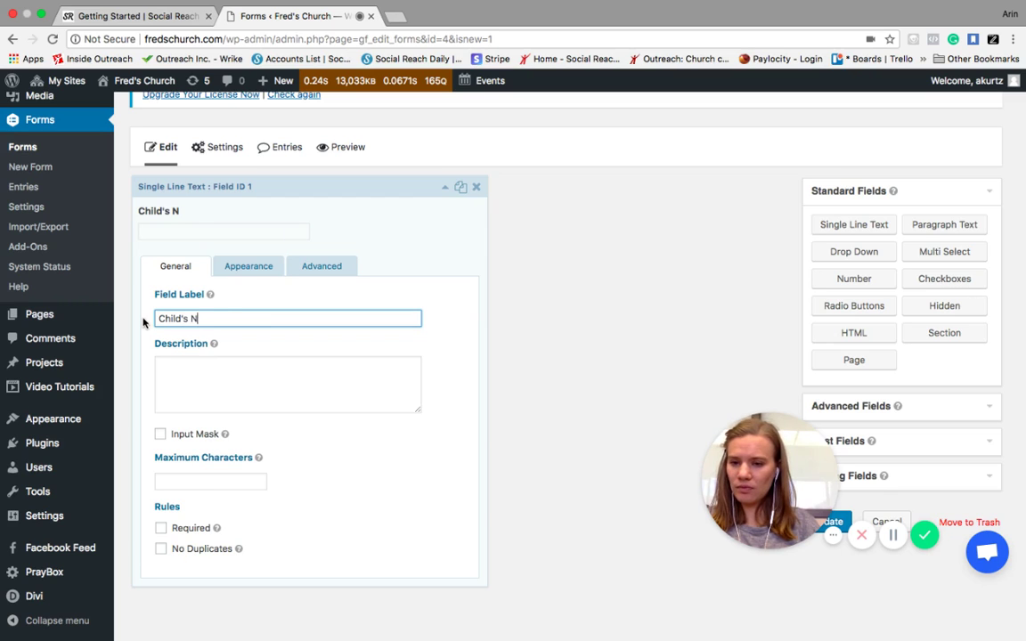
type("ame")
Give the Child's Name field the description "First and Last" and make it required.
left_click(178, 375)
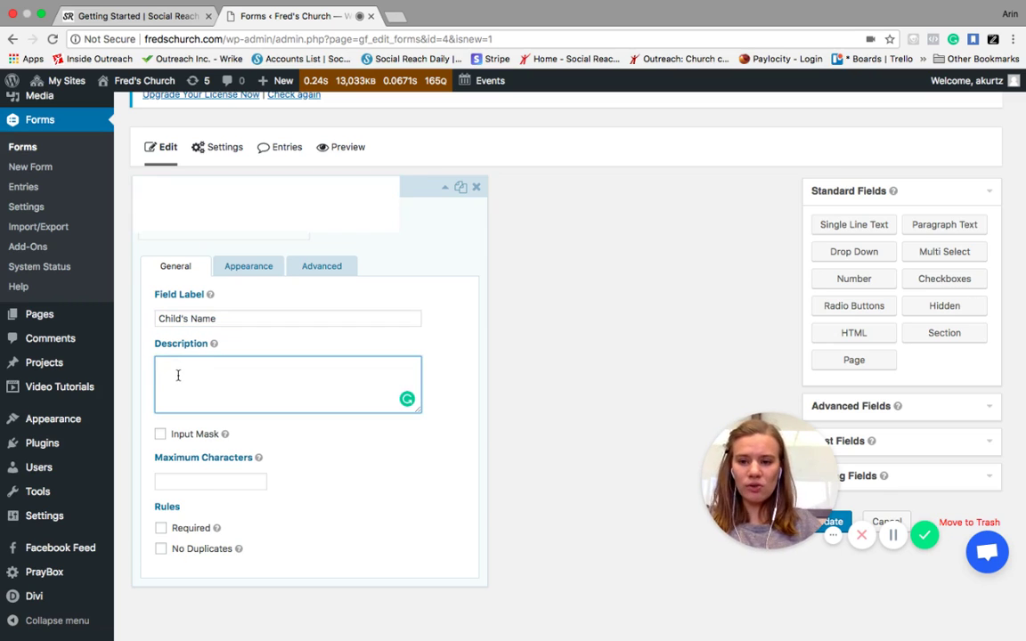
type("First and Last")
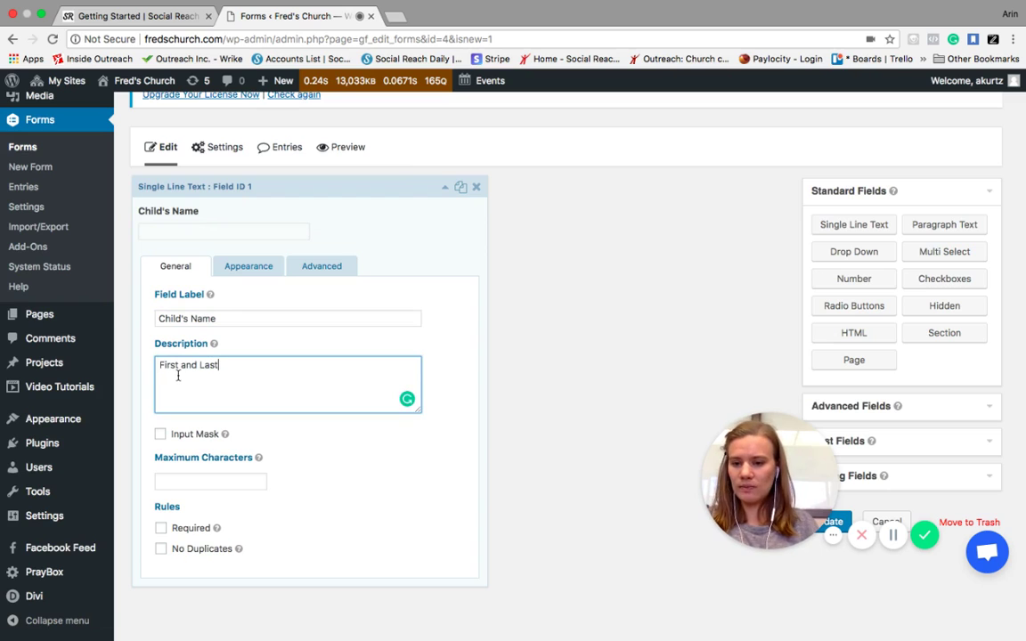
scroll(267, 432, "down", 1)
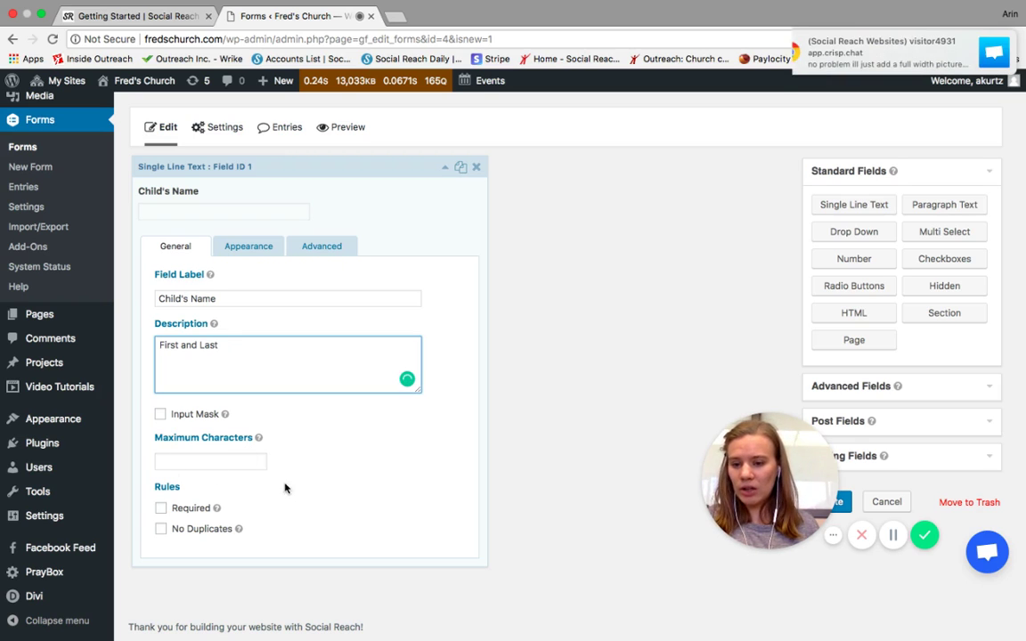
left_click(161, 508)
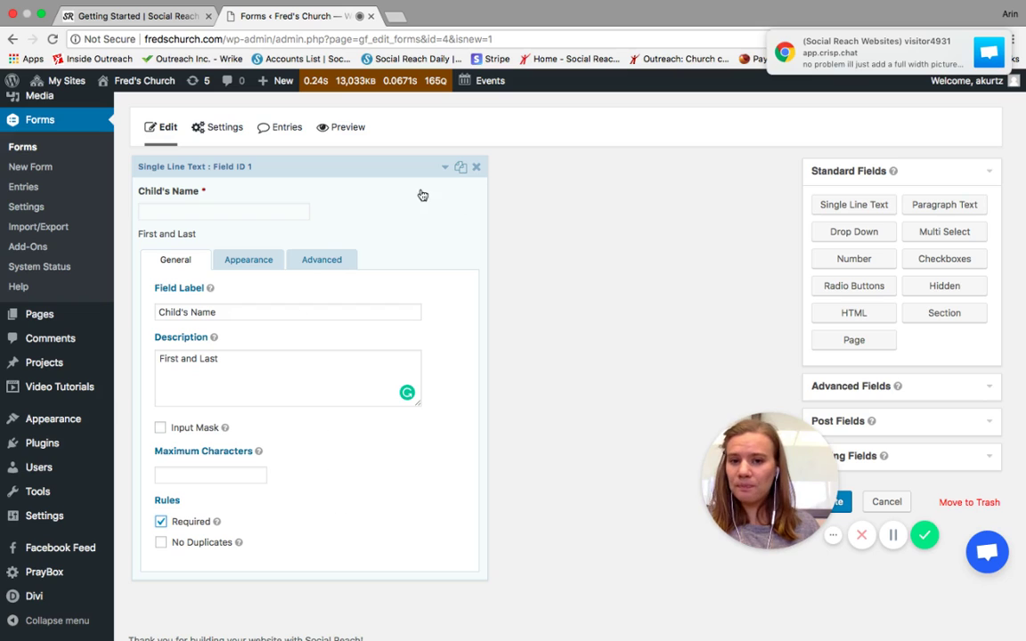
left_click(447, 170)
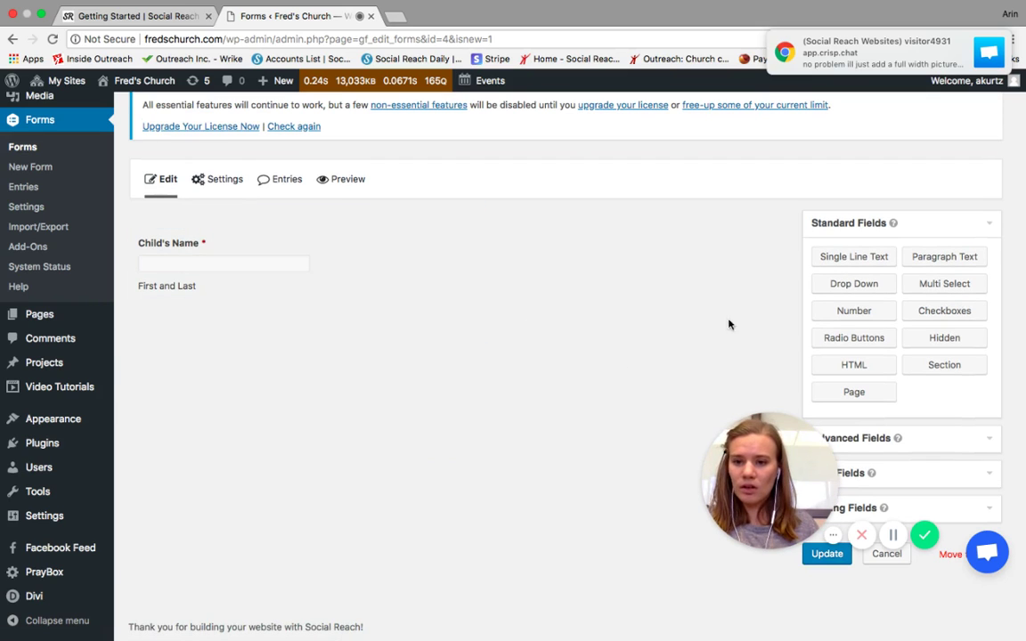
Add a Drop Down field below Child's Name and label it "Grade Level".
left_click_drag(849, 291, 178, 314)
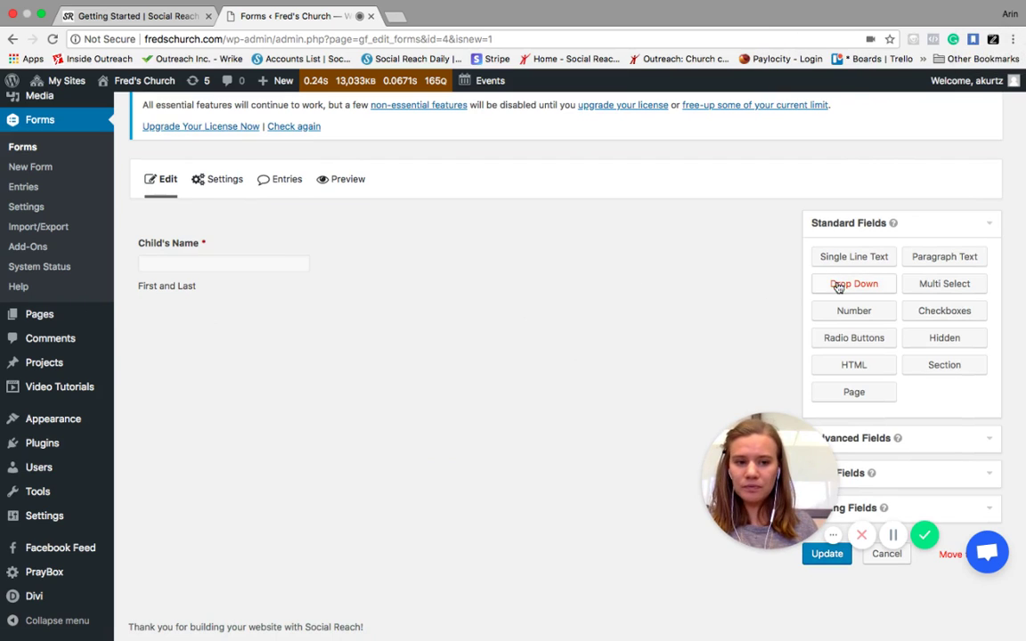
left_click_drag(847, 286, 189, 300)
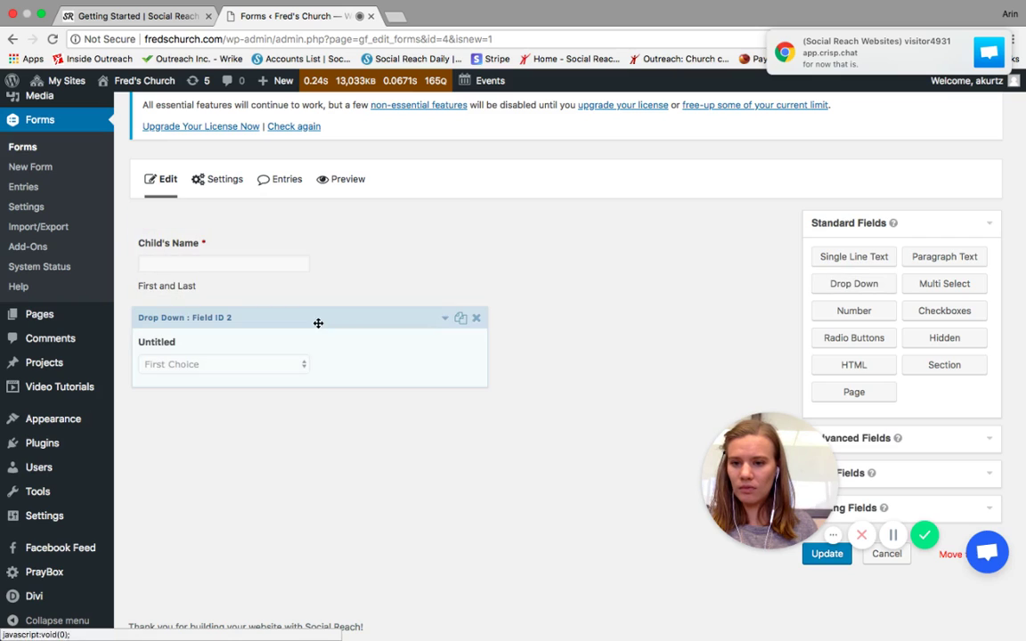
left_click(444, 318)
left_click_drag(211, 400, 125, 400)
key("BackSpace")
type("Grade Level")
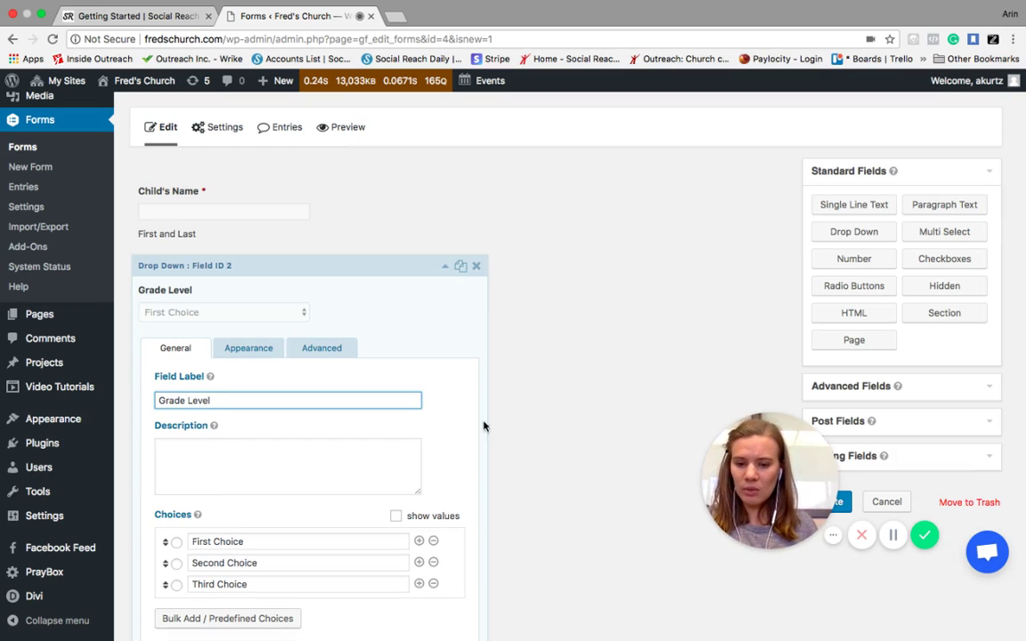
Set the Grade Level choices to 1st, 2nd and 3rd, and make the field required.
scroll(463, 425, "down", 4)
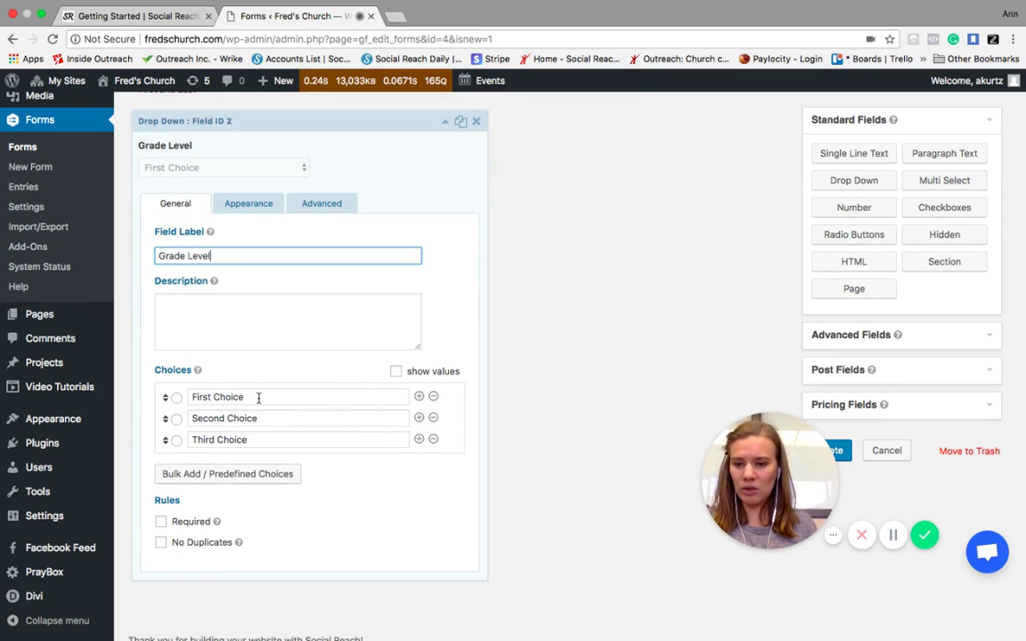
left_click_drag(258, 397, 153, 397)
key("BackSpace")
type("1")
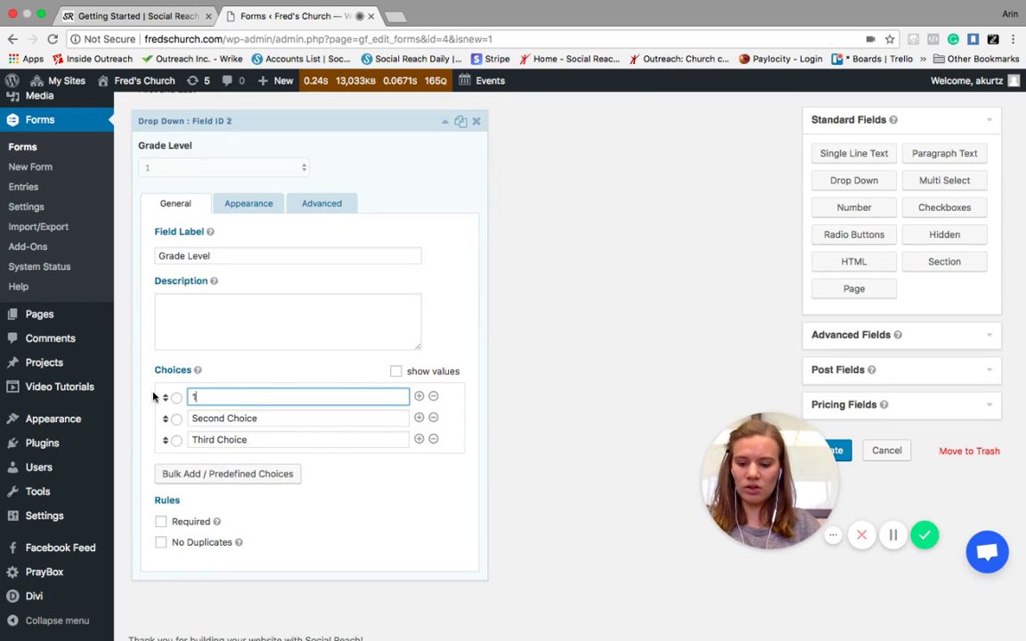
type("s")
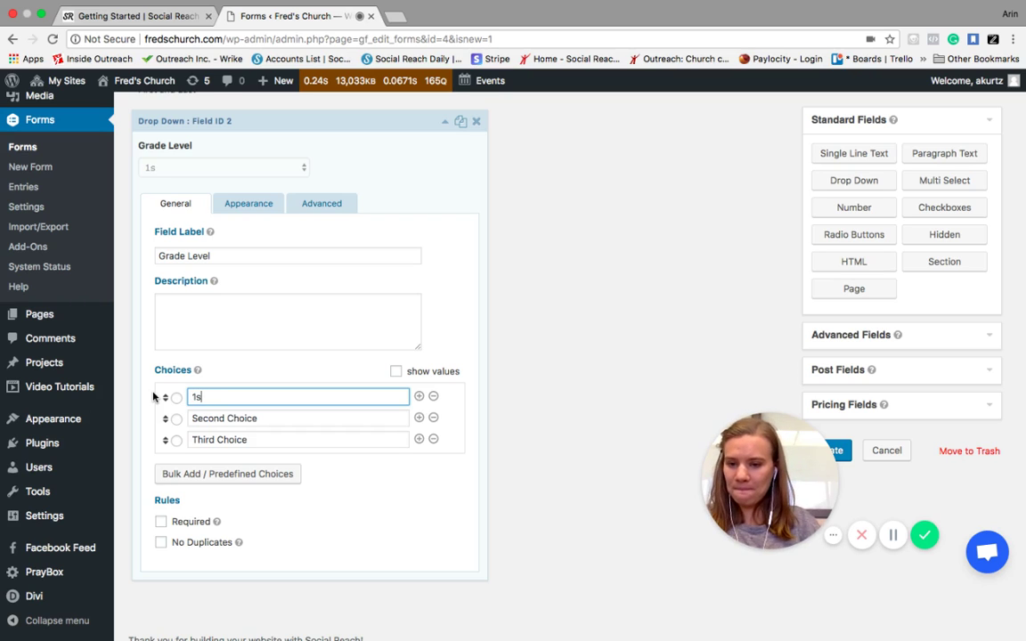
type("sst")
key("Tab")
key("BackSpace")
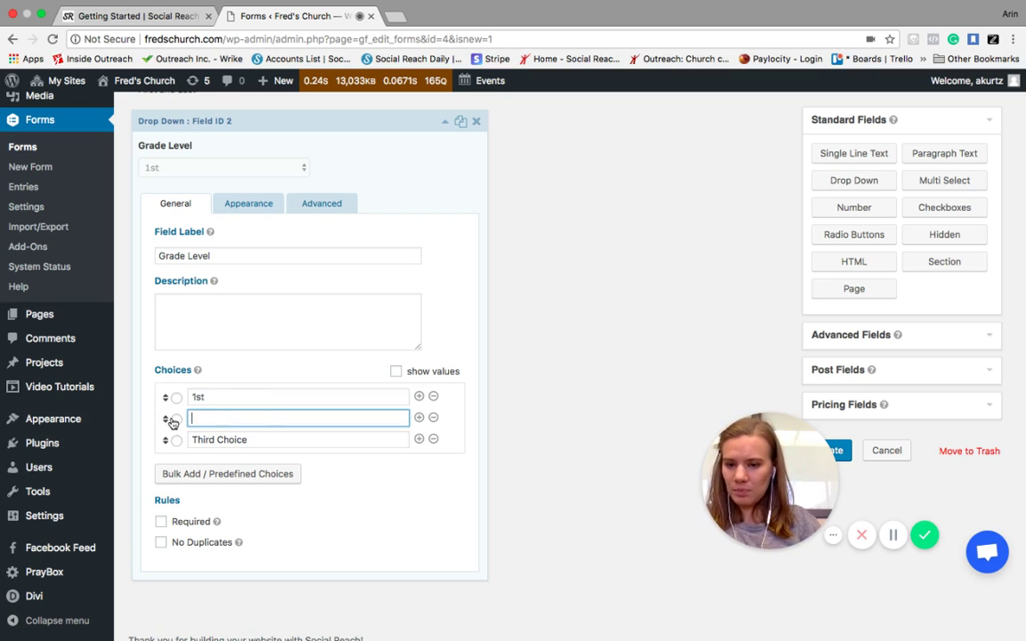
type("2nd")
key("Tab")
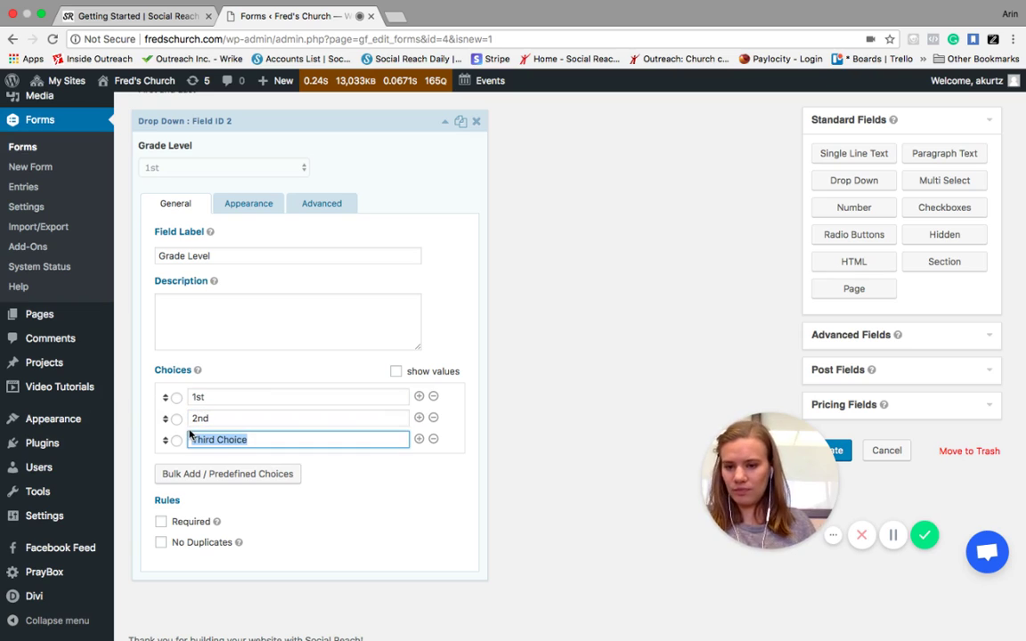
type("3rd")
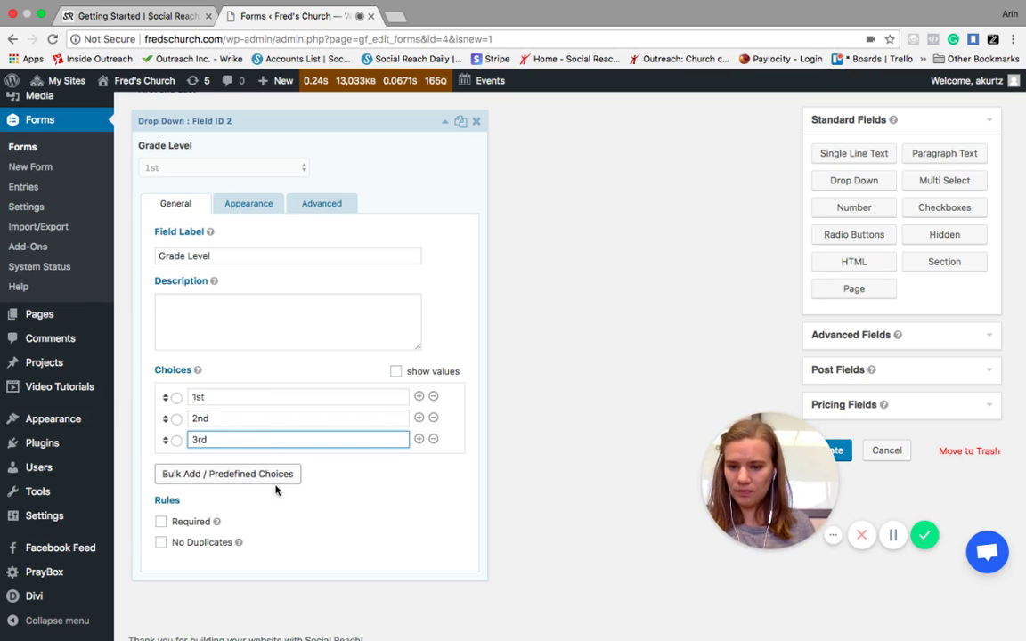
left_click(160, 522)
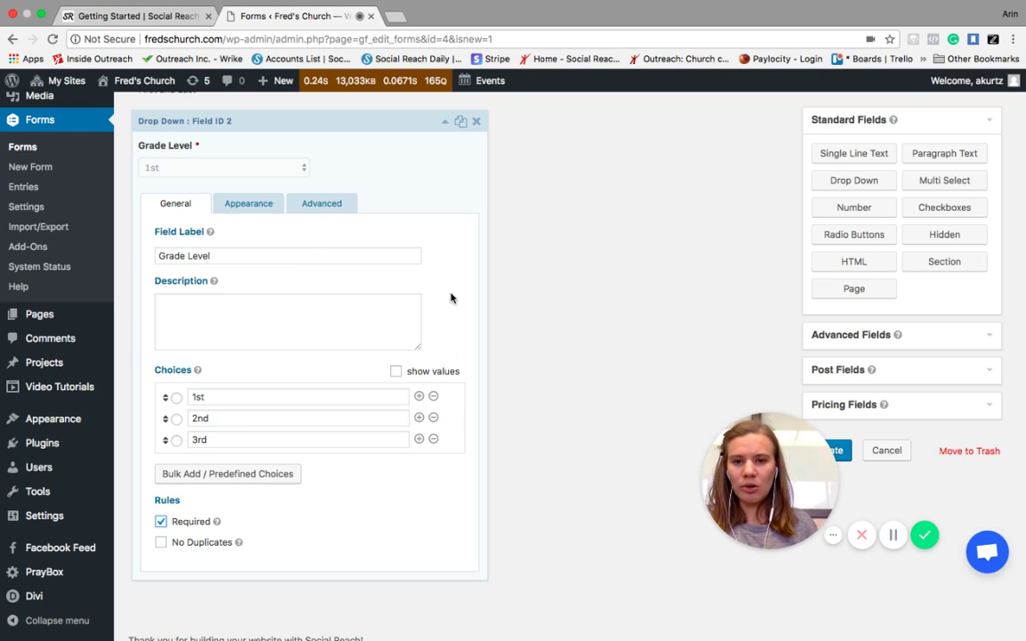
left_click(444, 121)
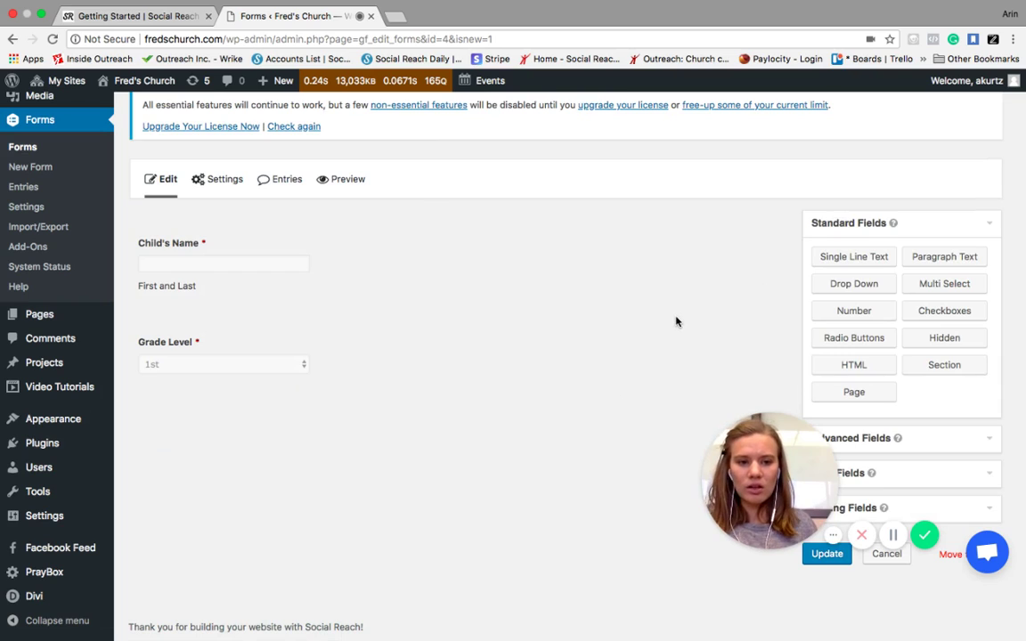
Add a Checkboxes field below Grade Level and label it "Shirt Size".
left_click_drag(927, 313, 184, 406)
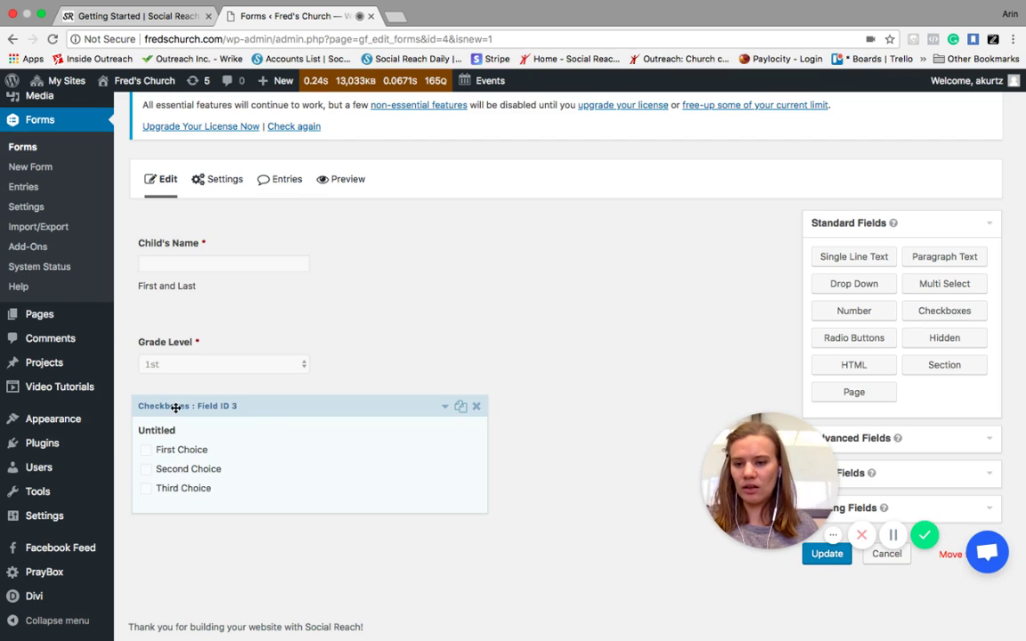
left_click(446, 410)
scroll(294, 485, "down", 4)
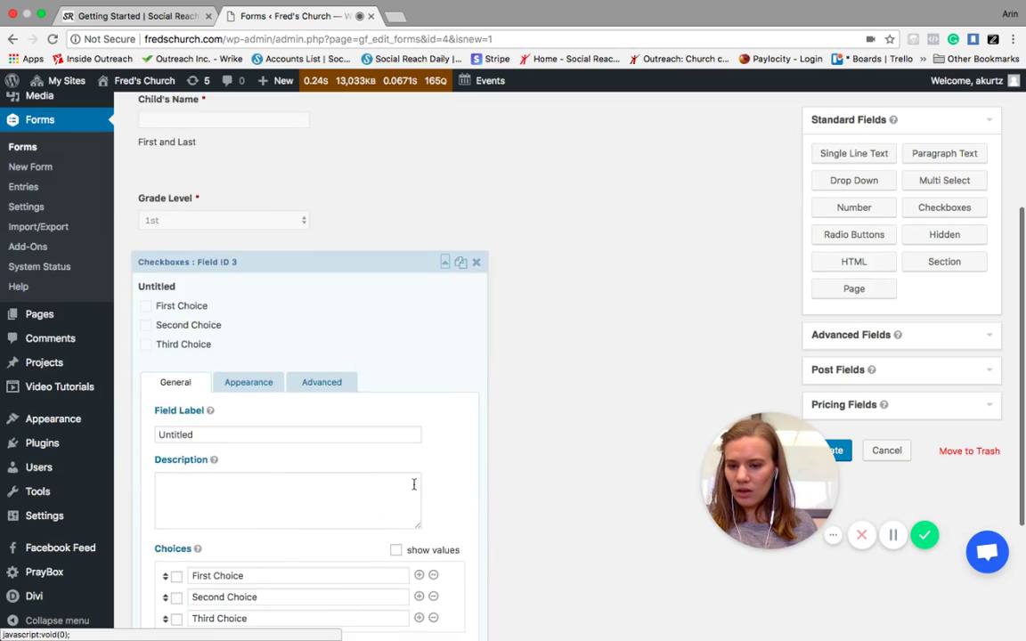
scroll(273, 485, "down", 1)
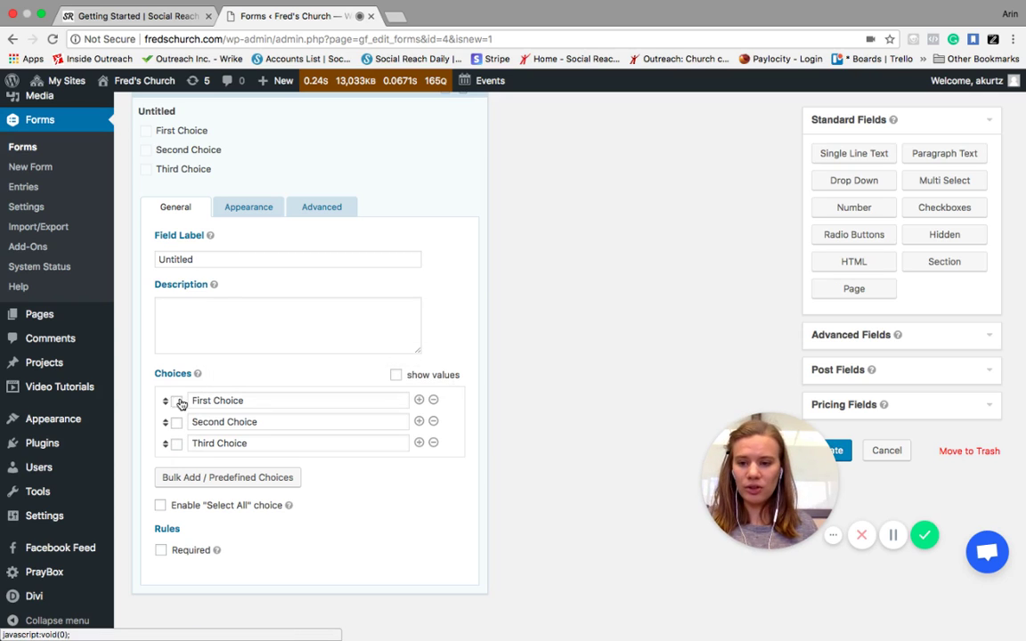
left_click_drag(203, 263, 151, 261)
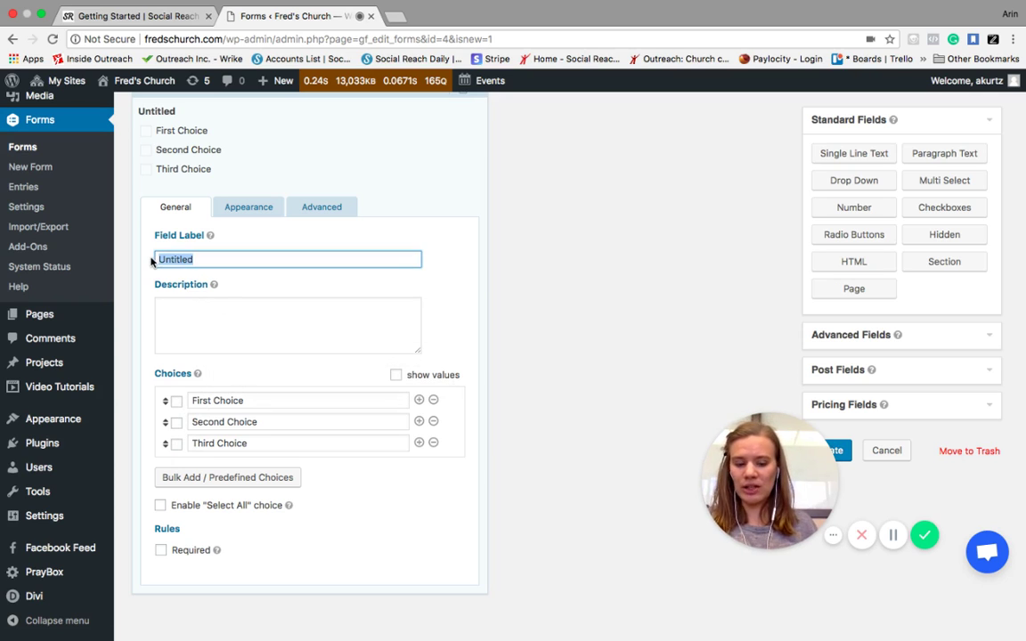
type("Shirt Size")
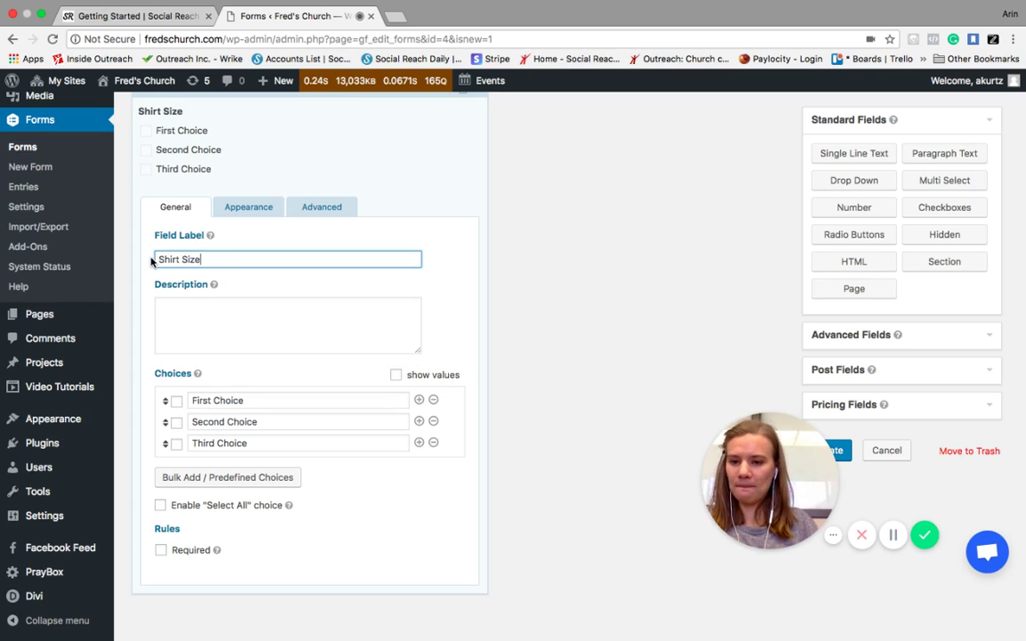
Set the Shirt Size choices to YL, YS and YM.
left_click(275, 400)
left_click_drag(275, 401, 164, 401)
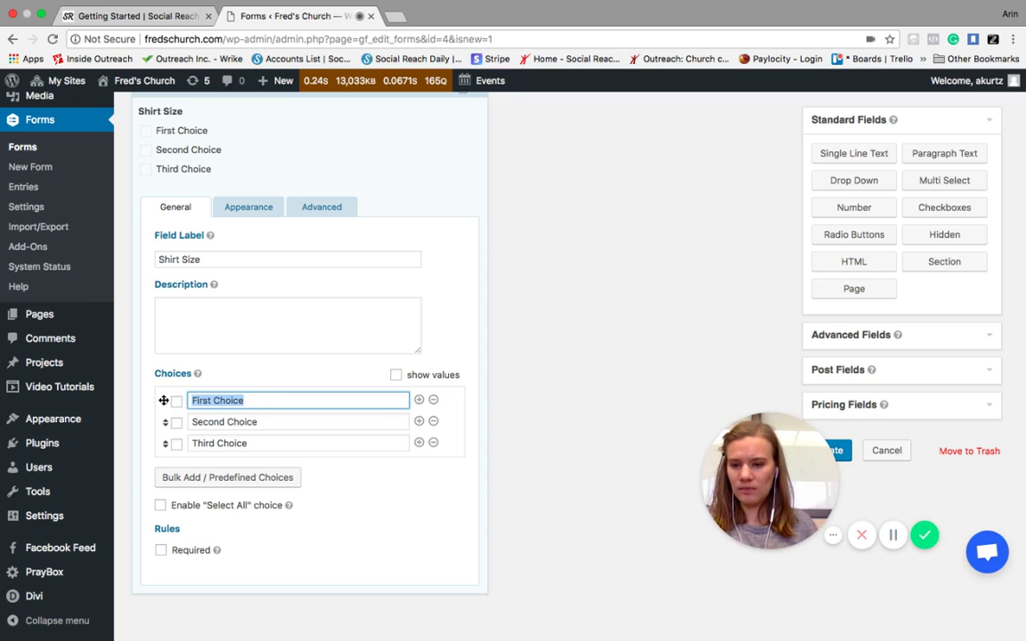
key("BackSpace")
type("YL")
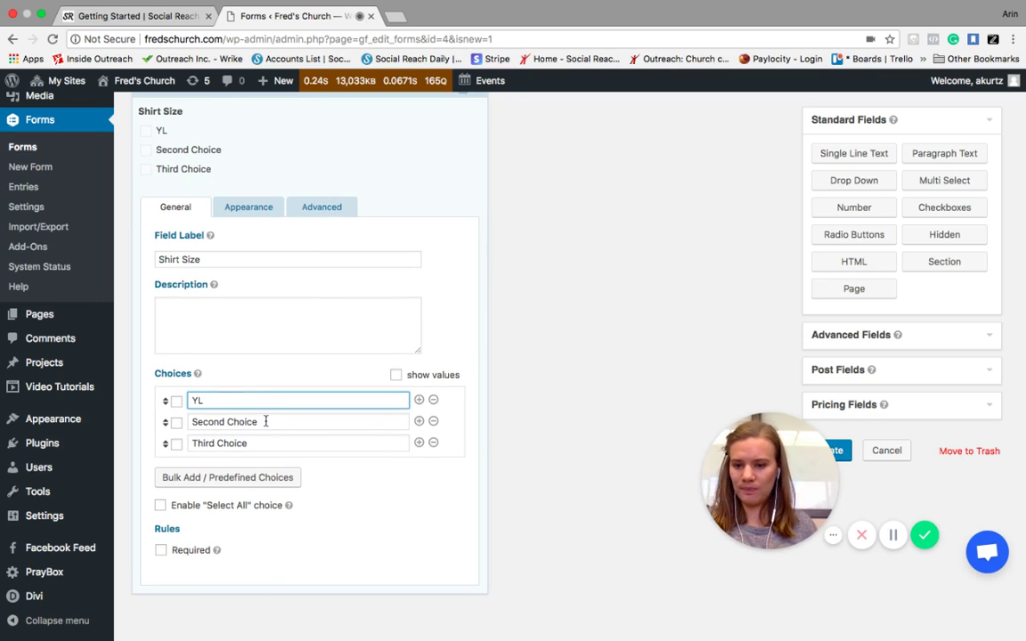
left_click_drag(266, 421, 202, 418)
key("BackSpace")
key("BackSpace")
type("Y")
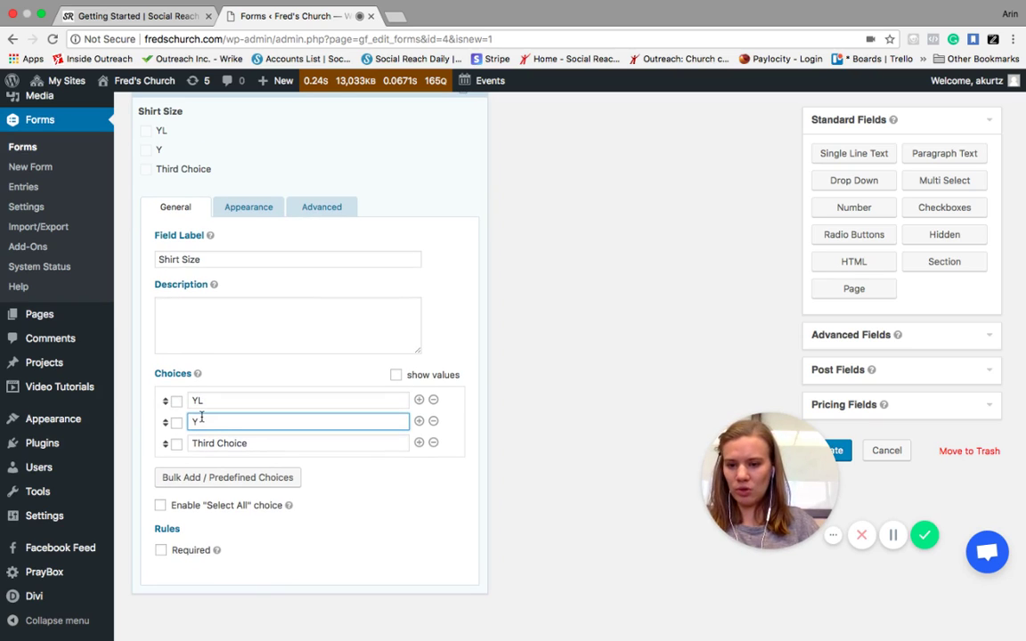
type("S")
left_click_drag(252, 442, 152, 445)
key("BackSpace")
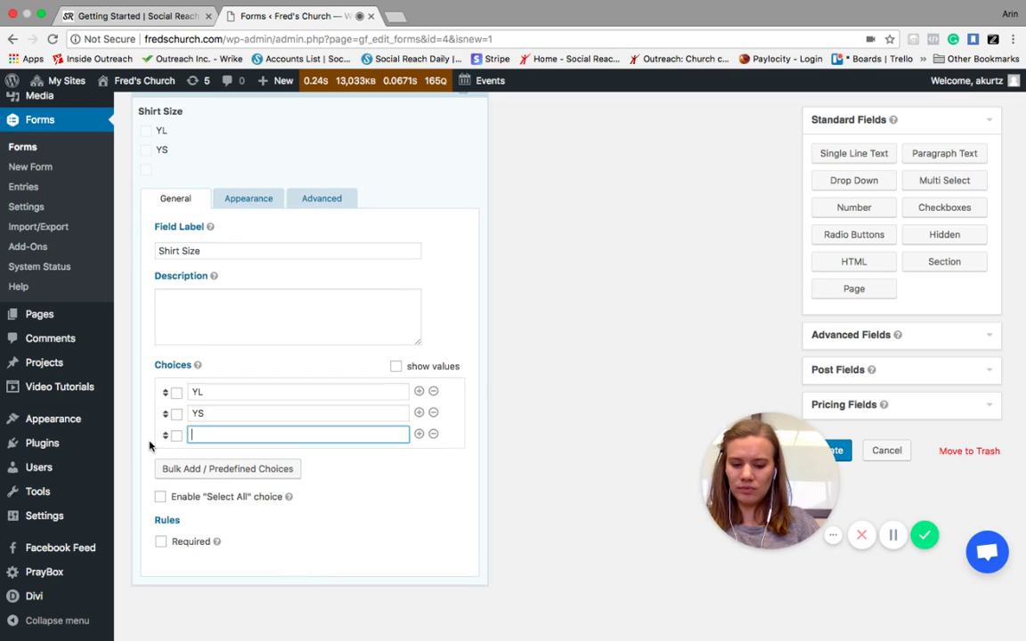
type("YM")
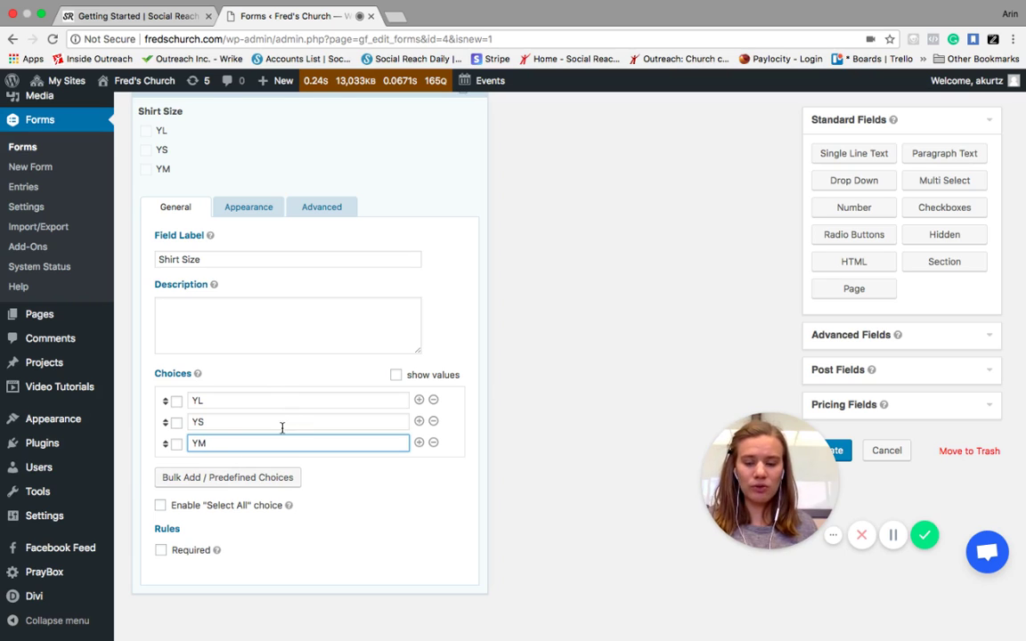
Relabel the Shirt Size checkboxes field as "Allergies?".
left_click(202, 400)
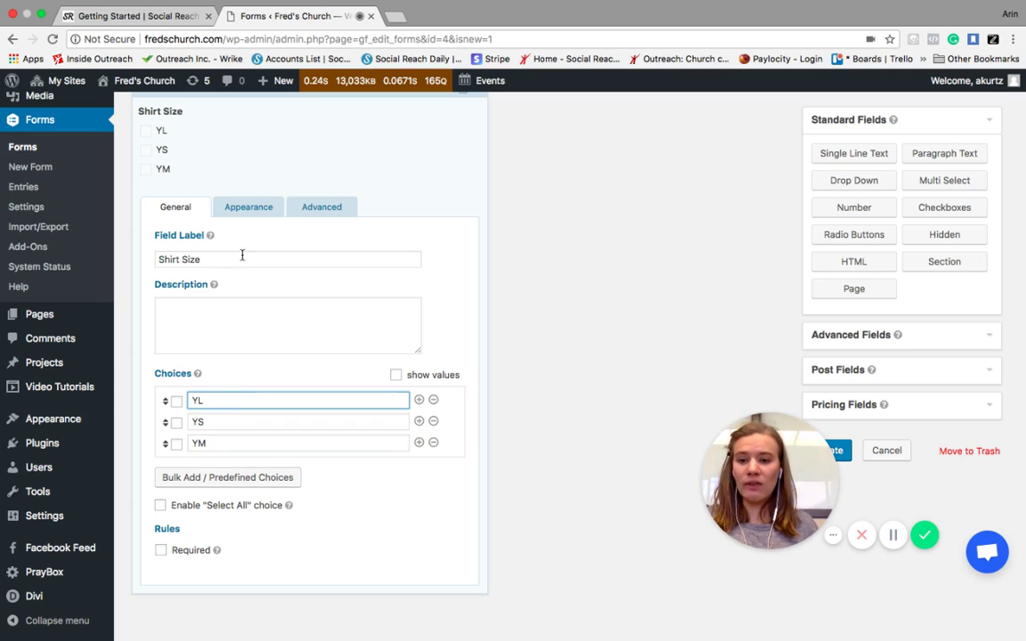
left_click_drag(241, 256, 144, 265)
type("Allergies?")
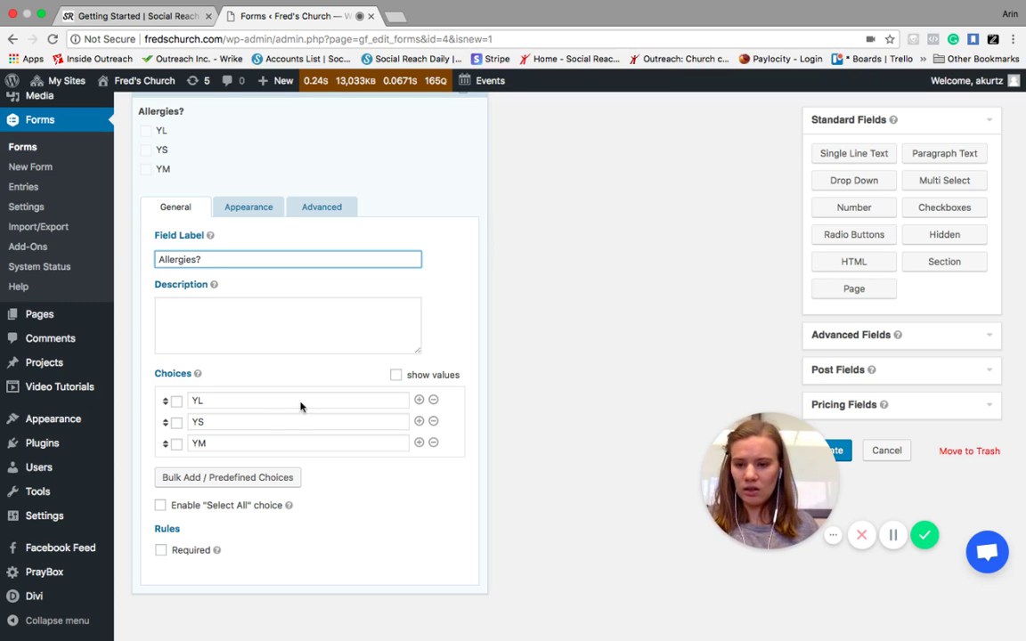
Replace the three choices of the Allergies? field with Peanuts, Gluten and Soy.
left_click(230, 403)
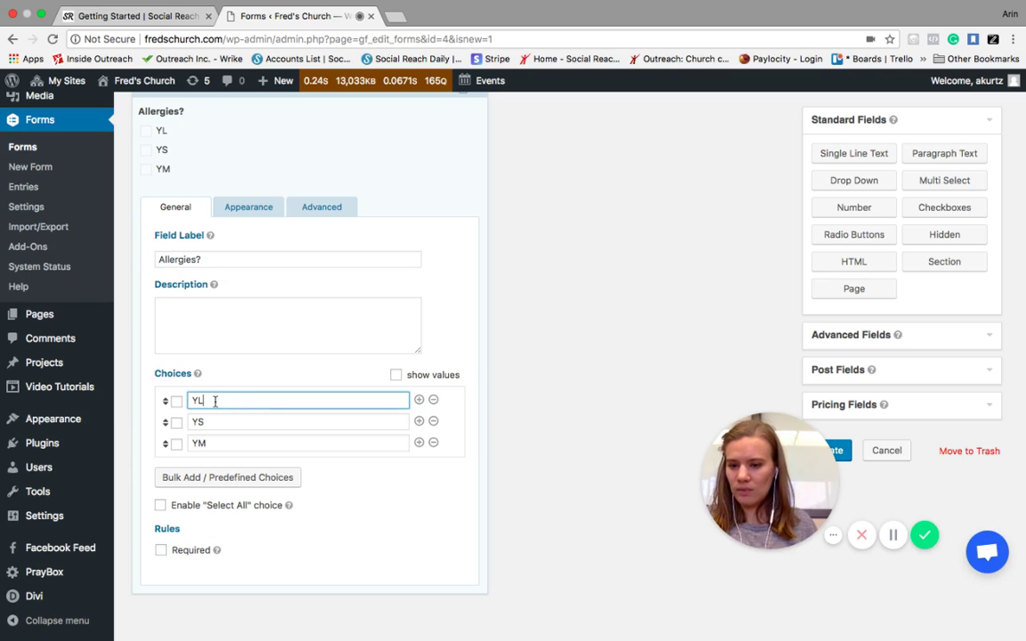
left_click_drag(221, 401, 168, 400)
key("BackSpace")
type("Peanuts")
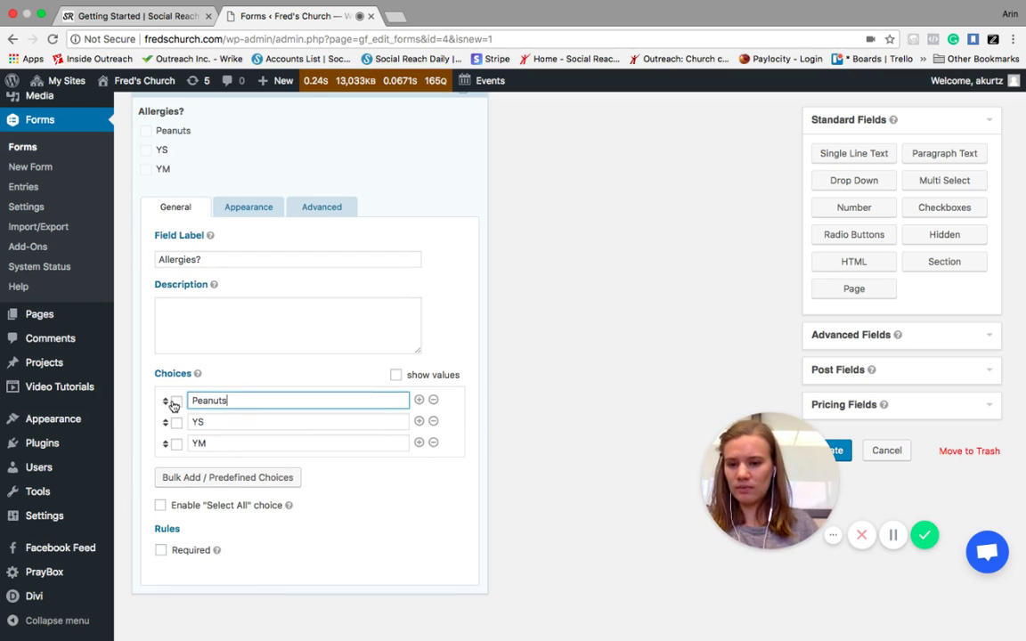
left_click(236, 422)
left_click_drag(213, 422, 167, 443)
type("Gluten")
left_click(207, 442)
key("BackSpace")
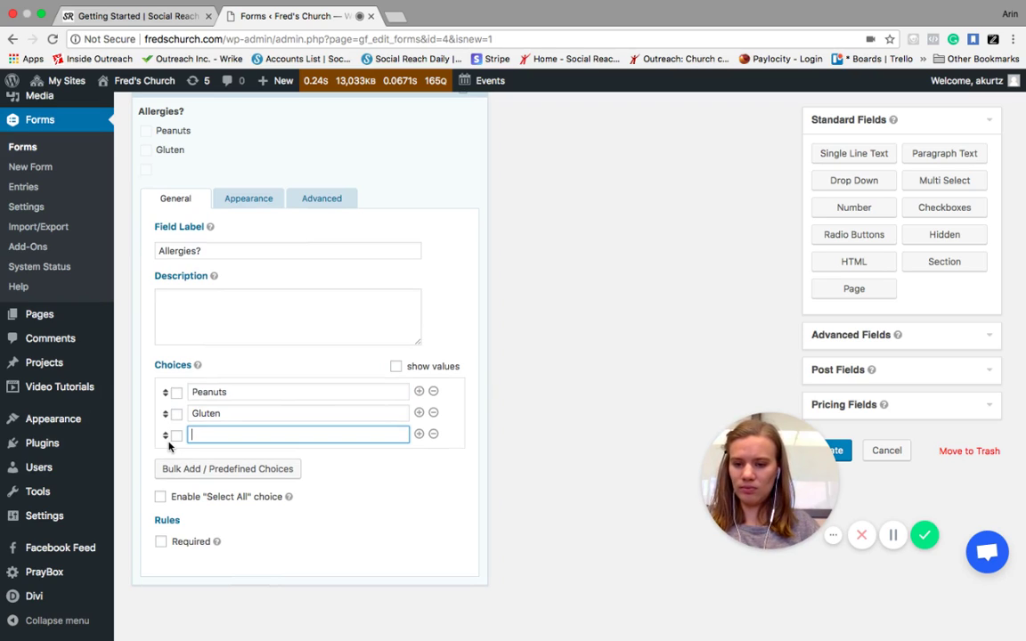
type("Soy")
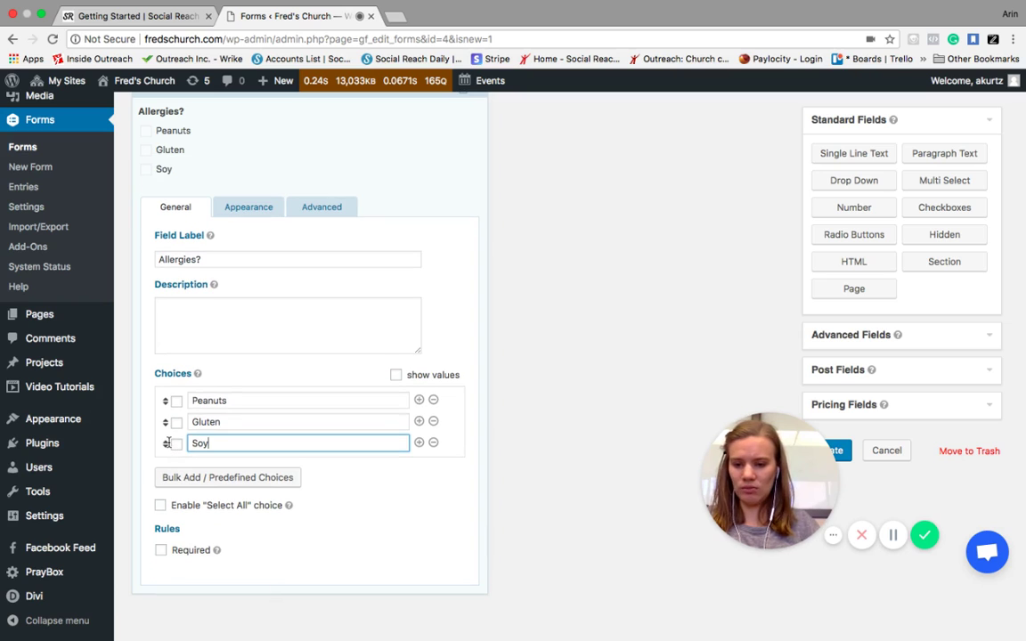
Make the Allergies? field required and collapse its settings.
left_click(160, 549)
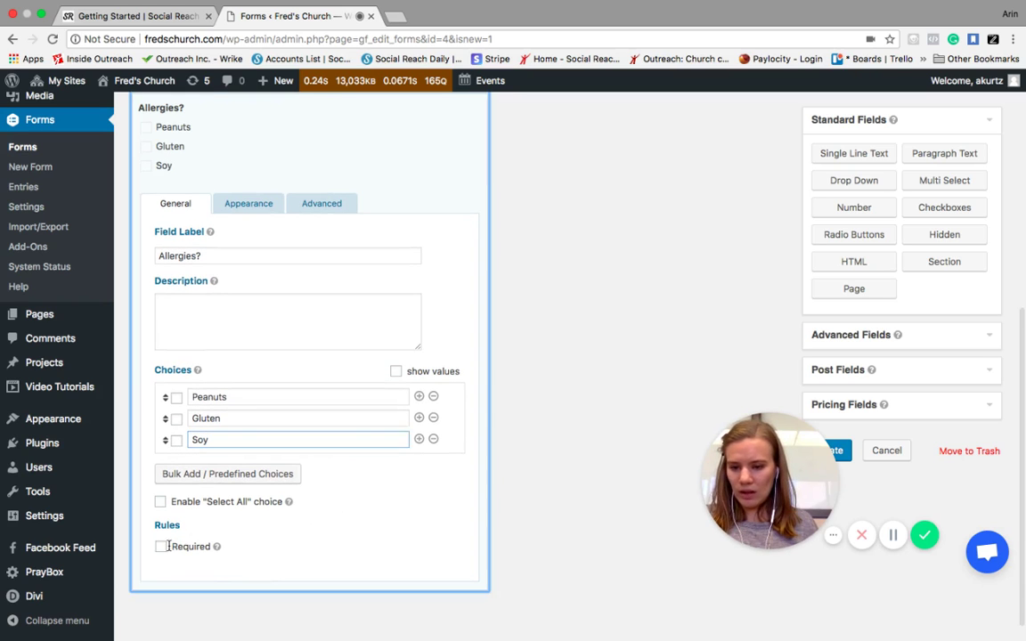
scroll(374, 476, "down", 1)
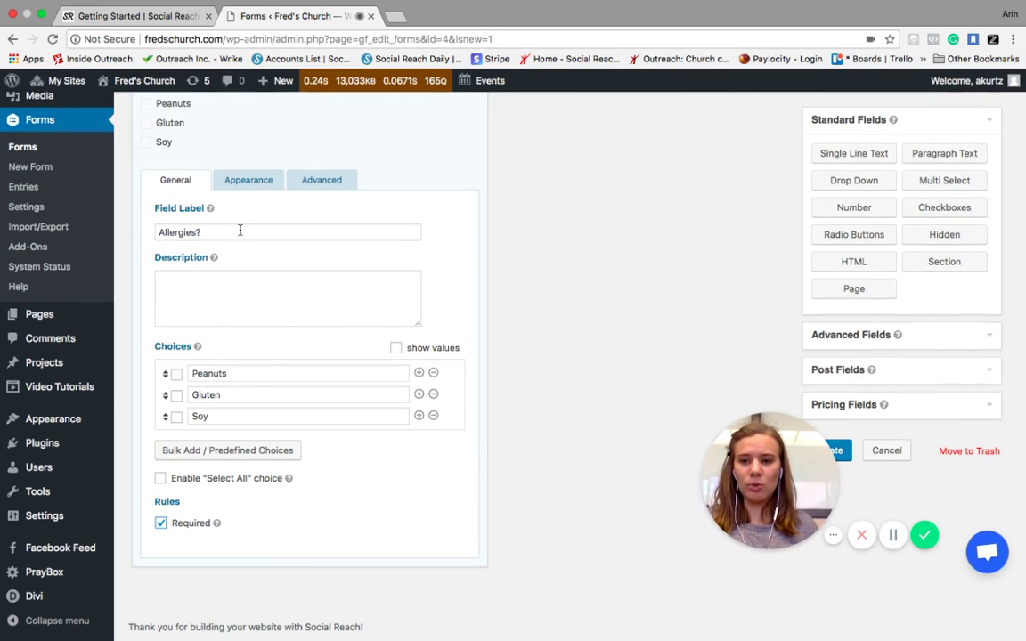
mouse_move(210, 207)
scroll(391, 223, "up", 2)
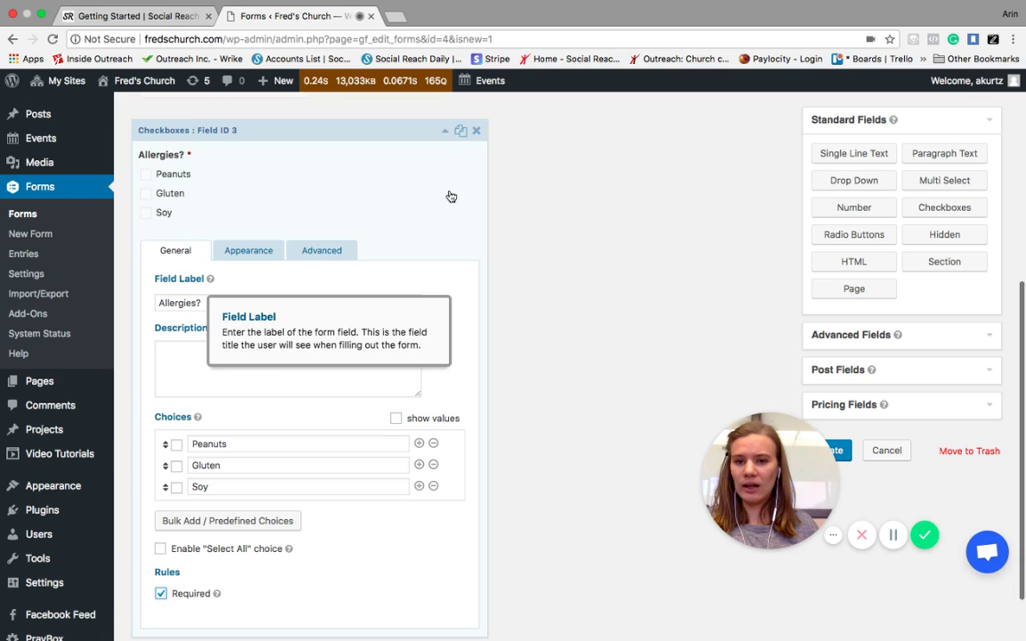
left_click(445, 132)
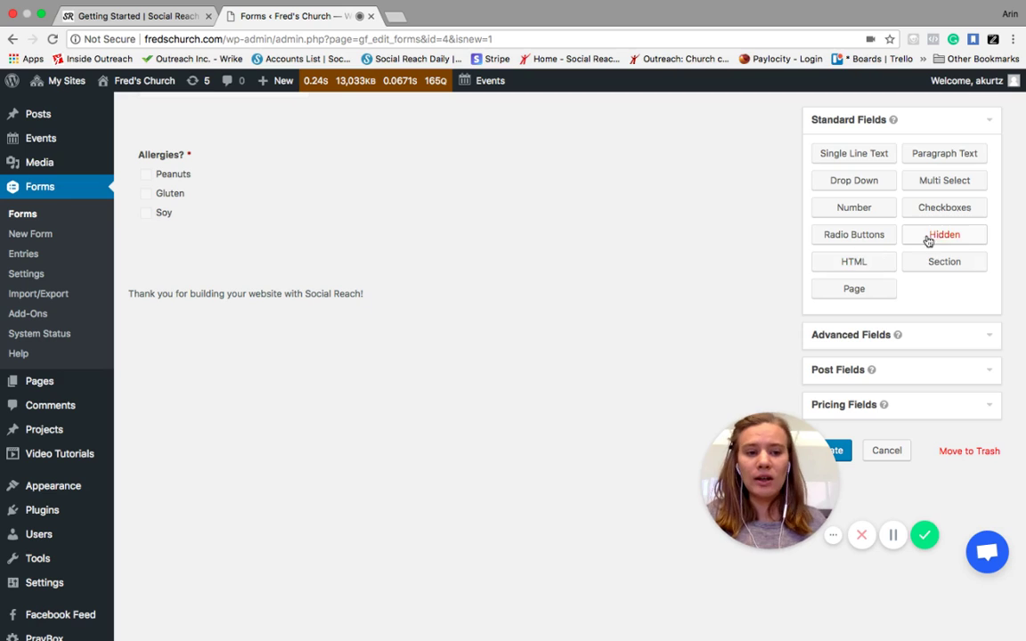
Add a Drop Down field below Allergies? and label it "Add Additional Children?".
scroll(854, 223, "down", 1)
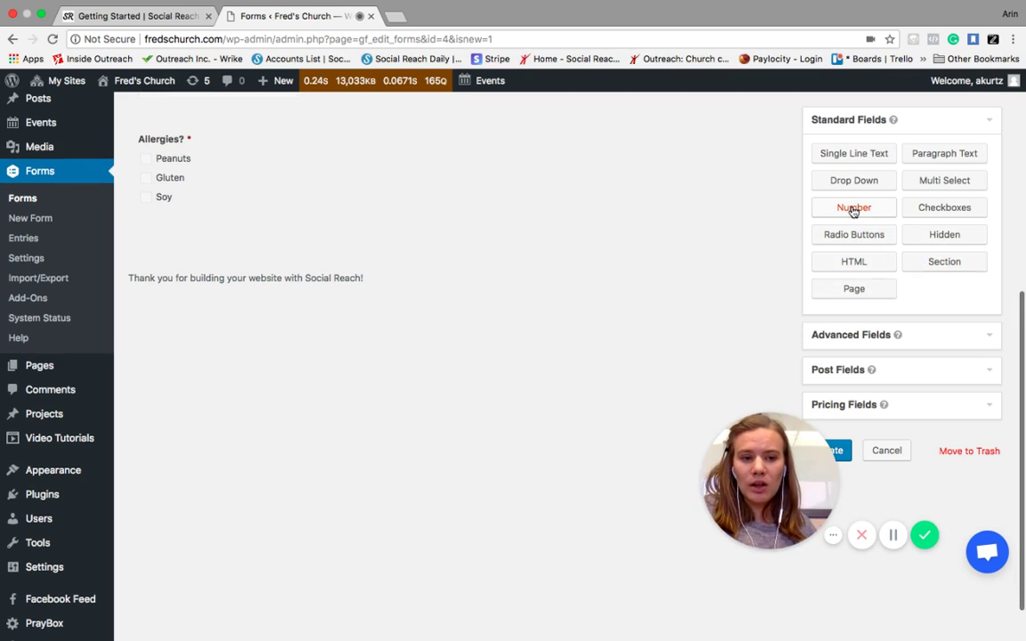
scroll(694, 281, "up", 2)
scroll(679, 287, "up", 1)
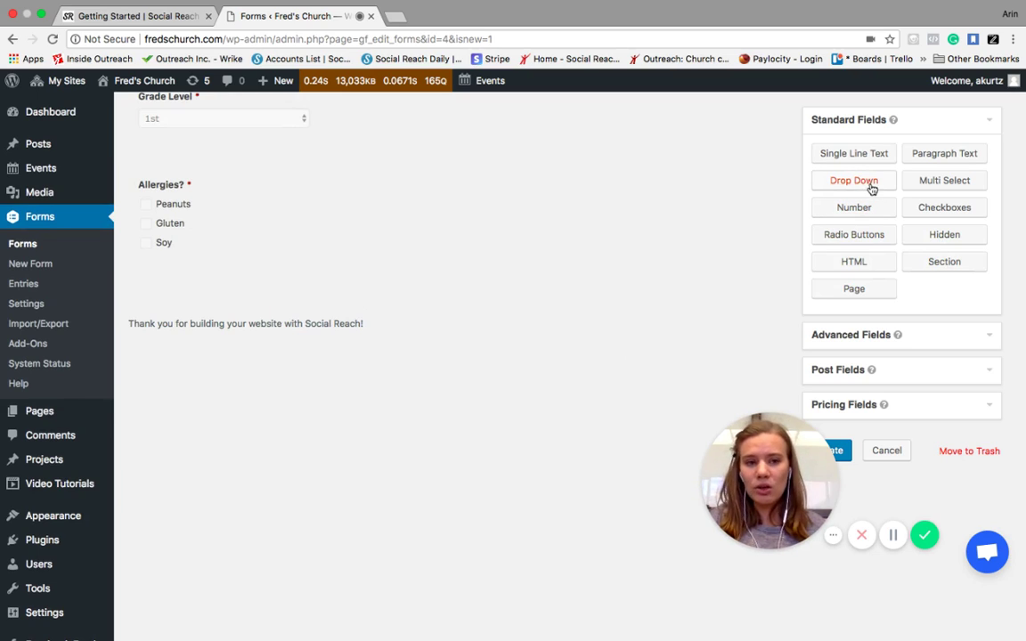
scroll(645, 233, "up", 5)
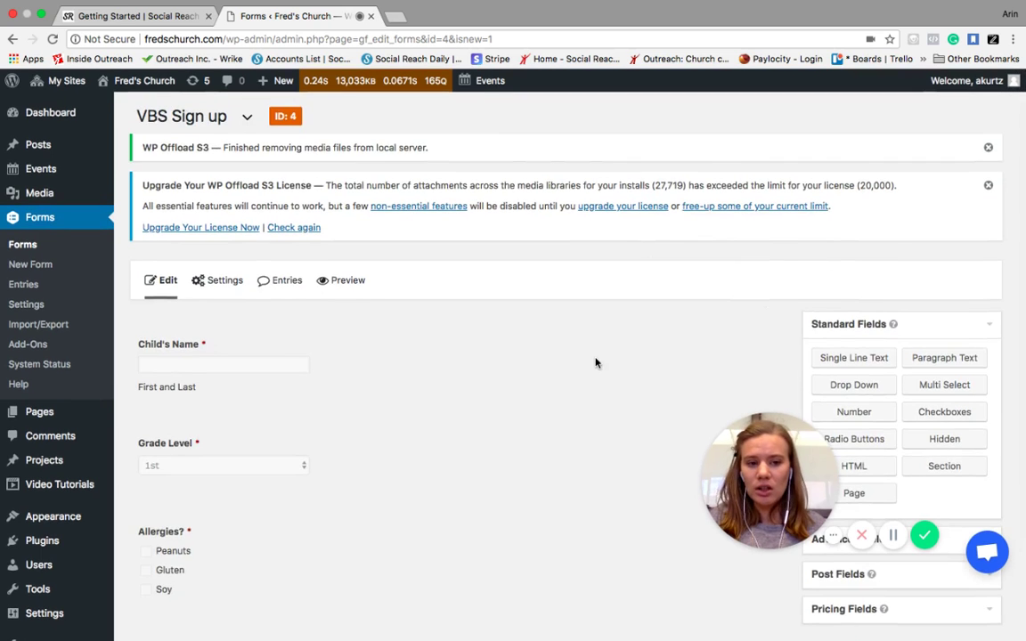
scroll(596, 361, "down", 1)
scroll(614, 356, "down", 1)
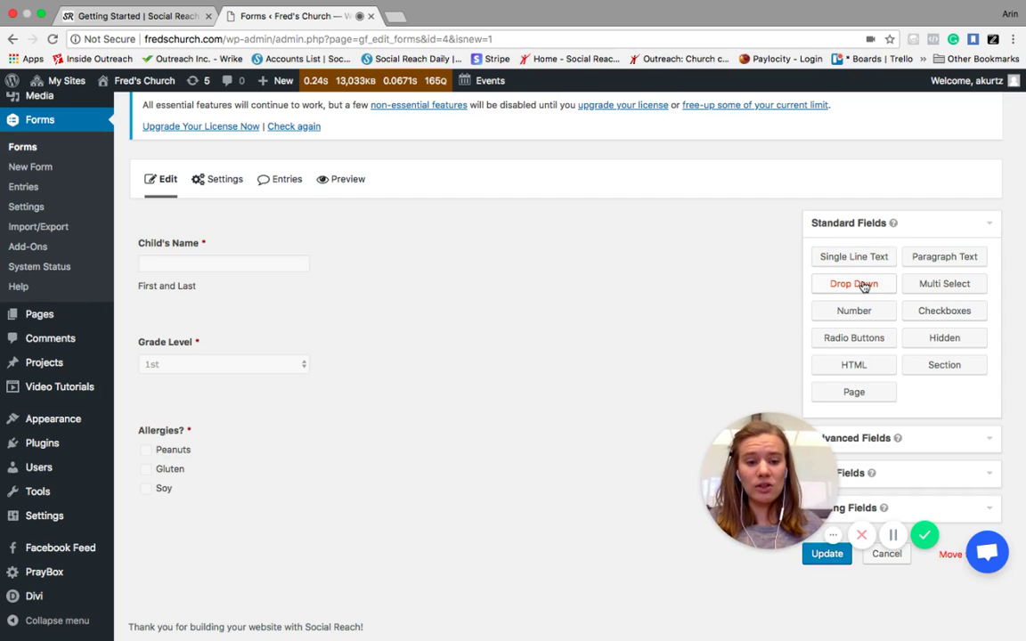
left_click_drag(862, 288, 189, 546)
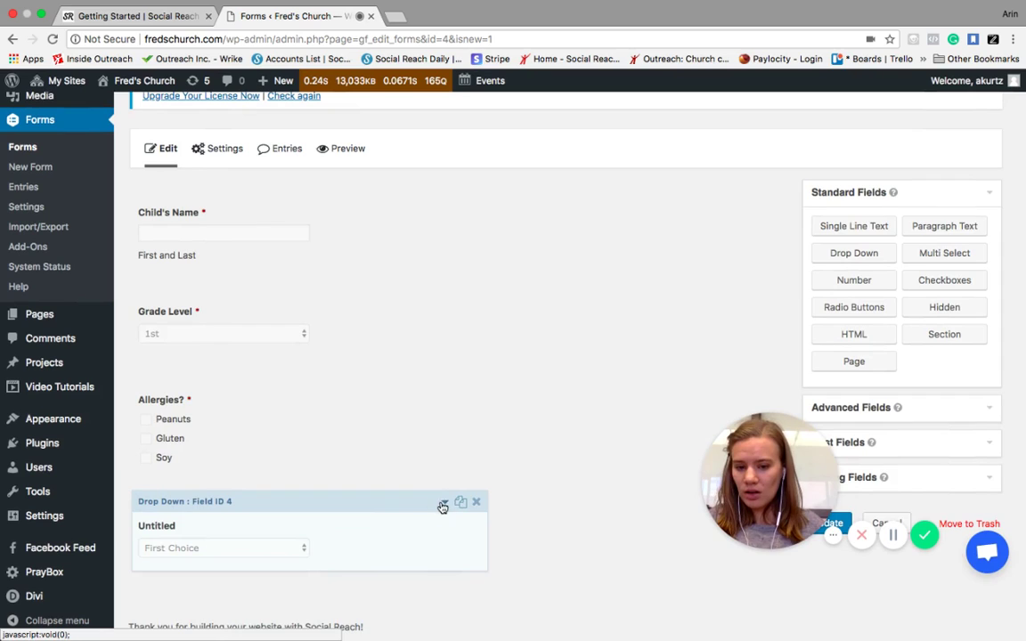
left_click(442, 504)
scroll(261, 513, "down", 3)
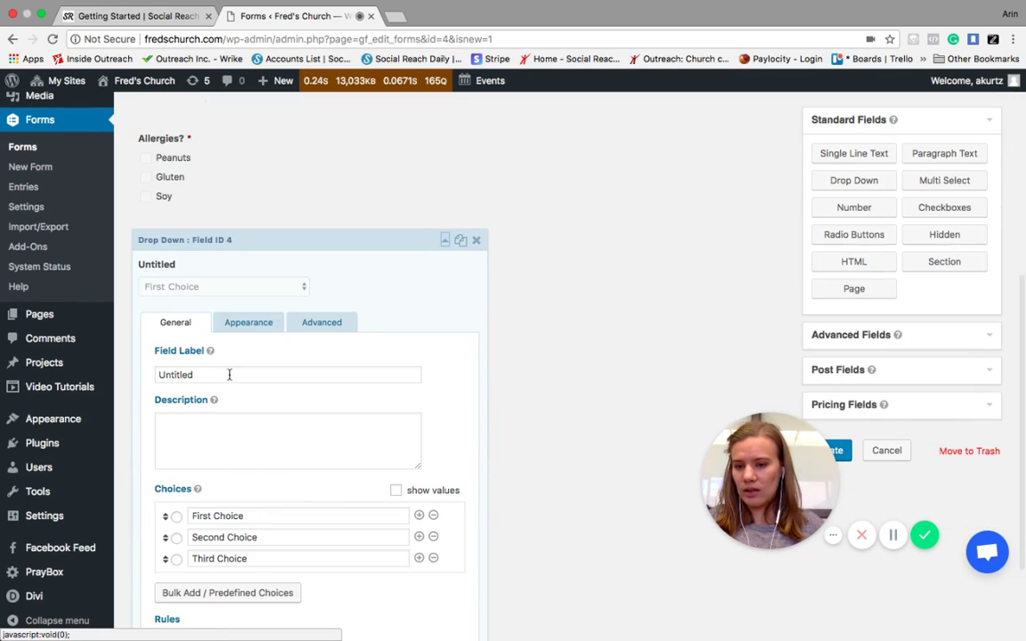
left_click_drag(292, 373, 144, 377)
type("Add Ad")
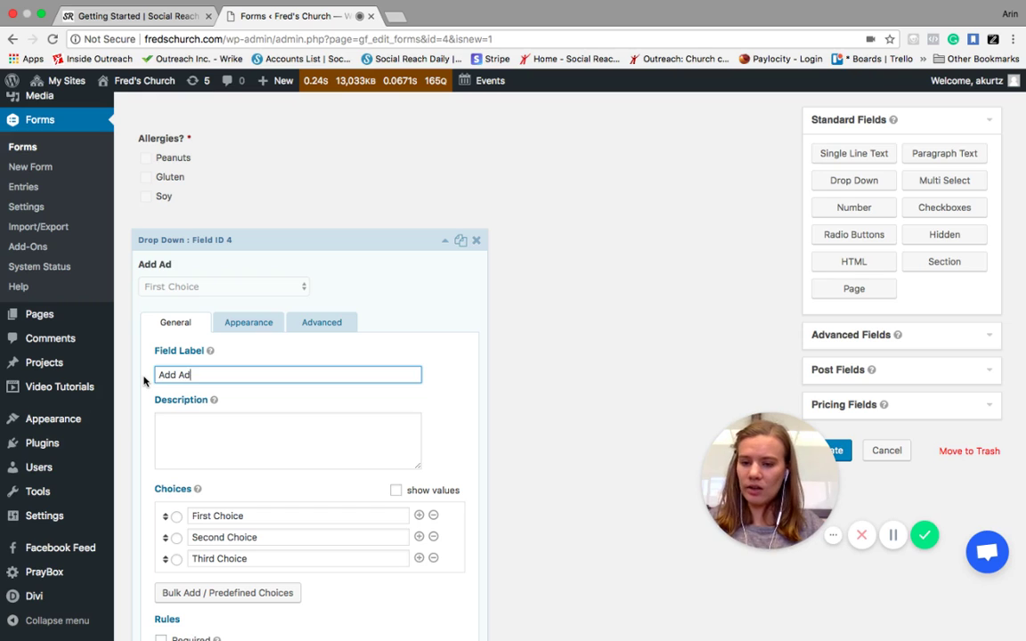
type("ditional Children?")
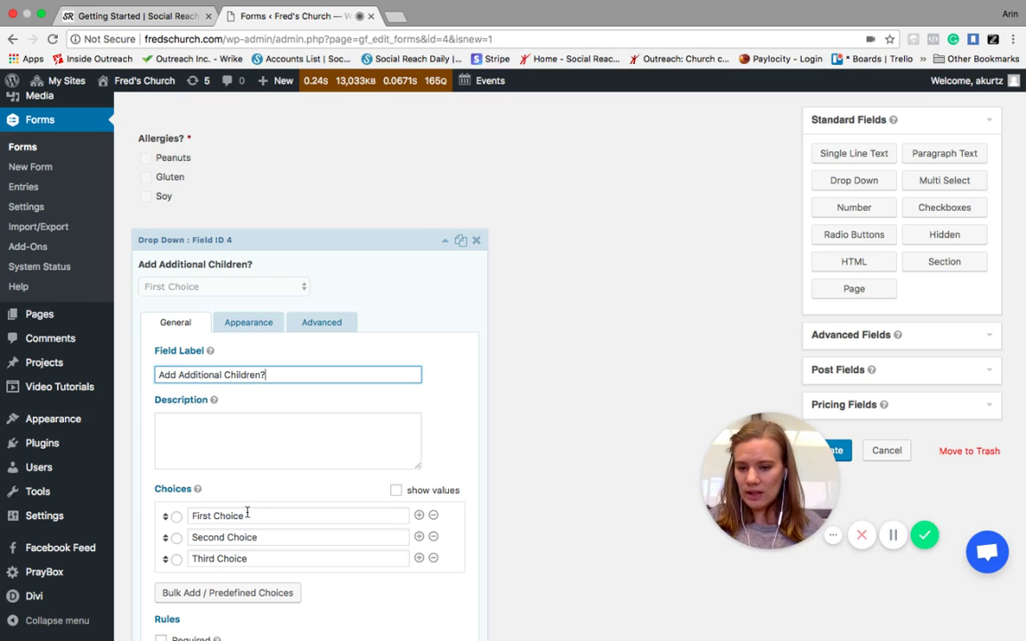
Limit the Add Additional Children? choices to No and Yes, make the field required and collapse its settings.
left_click(192, 515)
key("BackSpace")
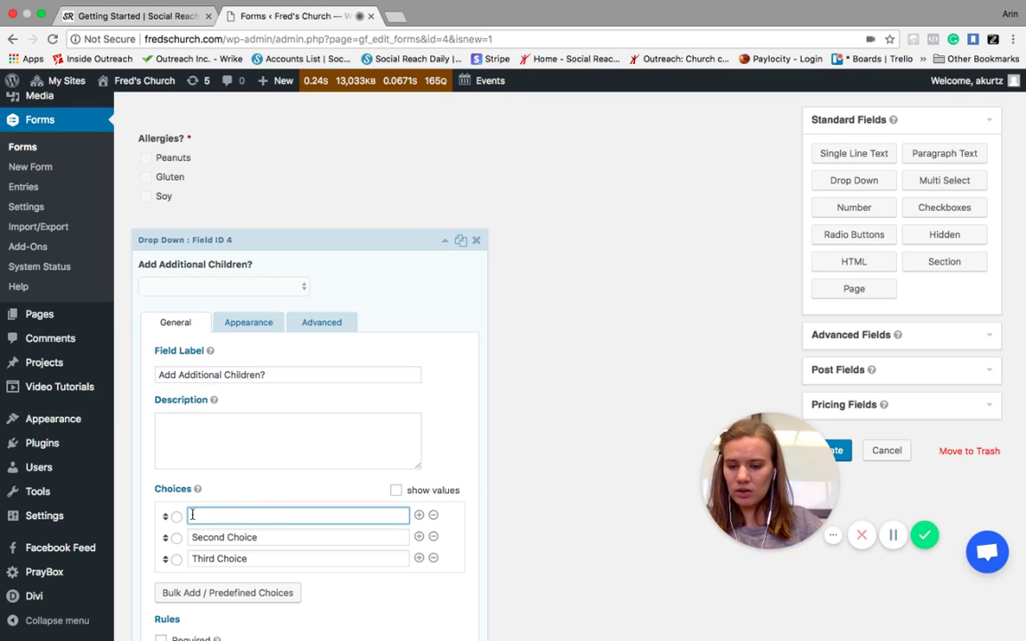
type("No")
left_click(259, 537)
key("BackSpace")
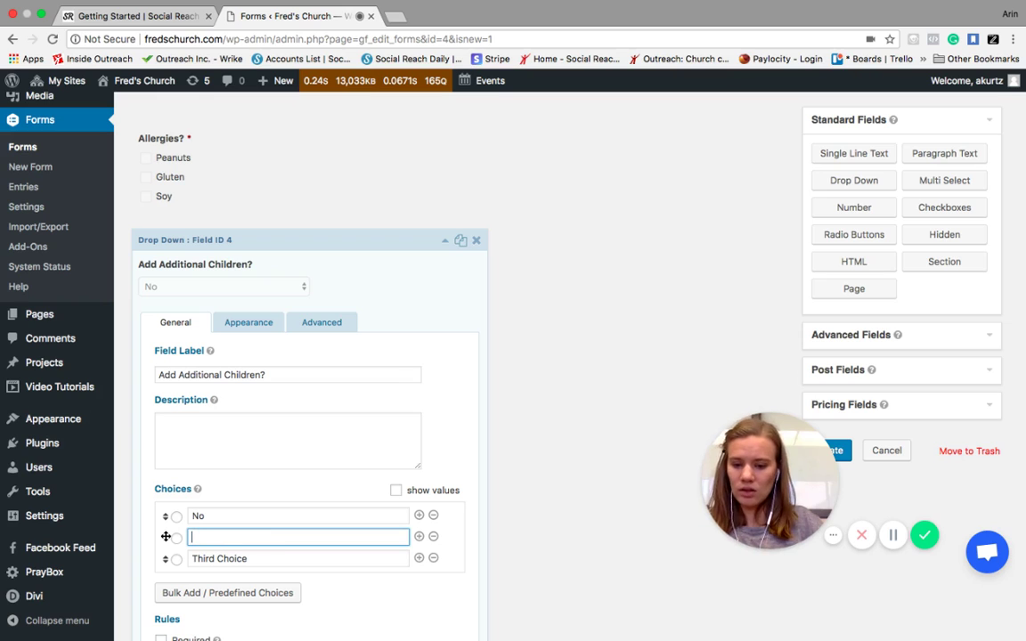
scroll(356, 517, "down", 2)
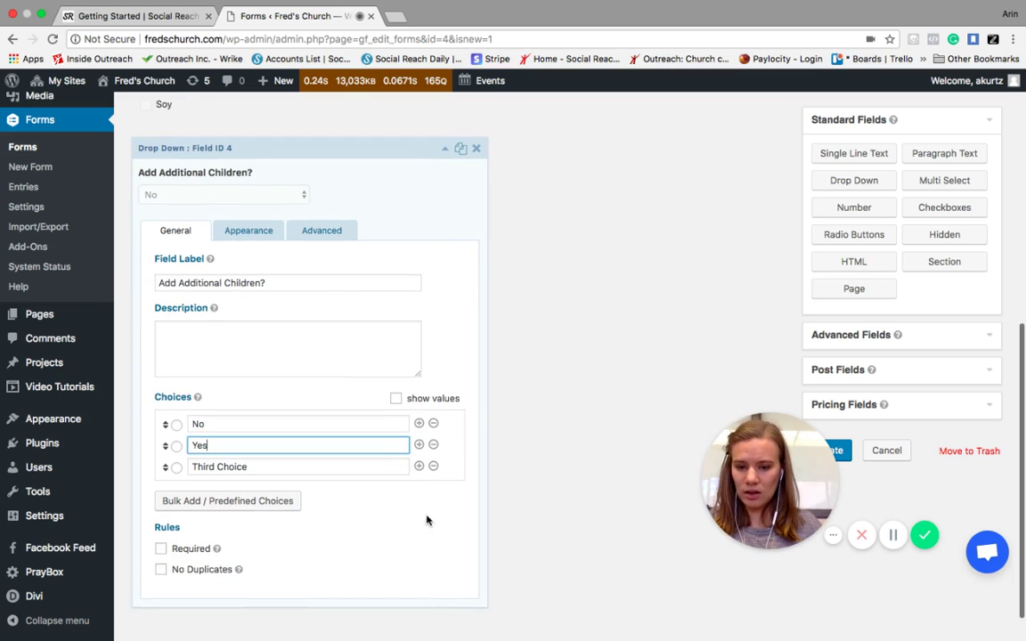
left_click(433, 467)
left_click(161, 527)
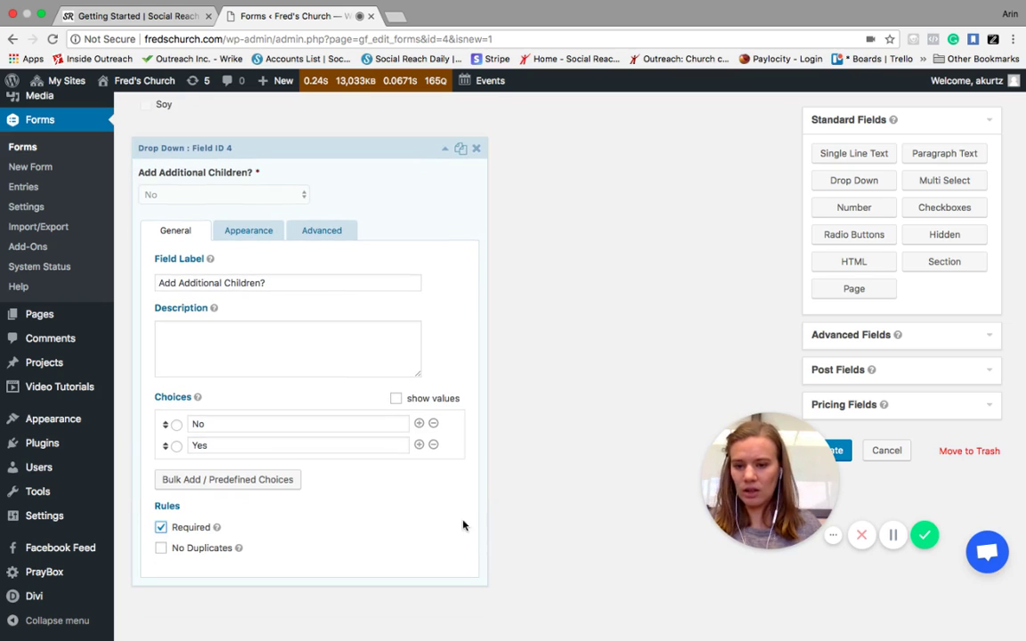
left_click(445, 148)
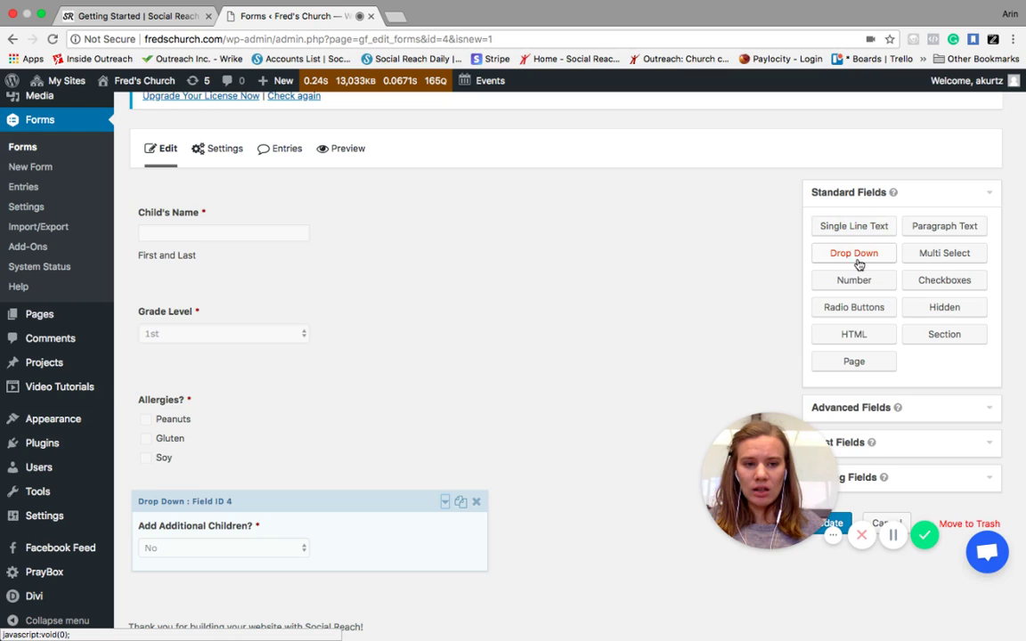
Add a Single Line Text field below Add Additional Children? and label it "Child 2 name".
left_click_drag(837, 230, 178, 556)
scroll(490, 463, "down", 1)
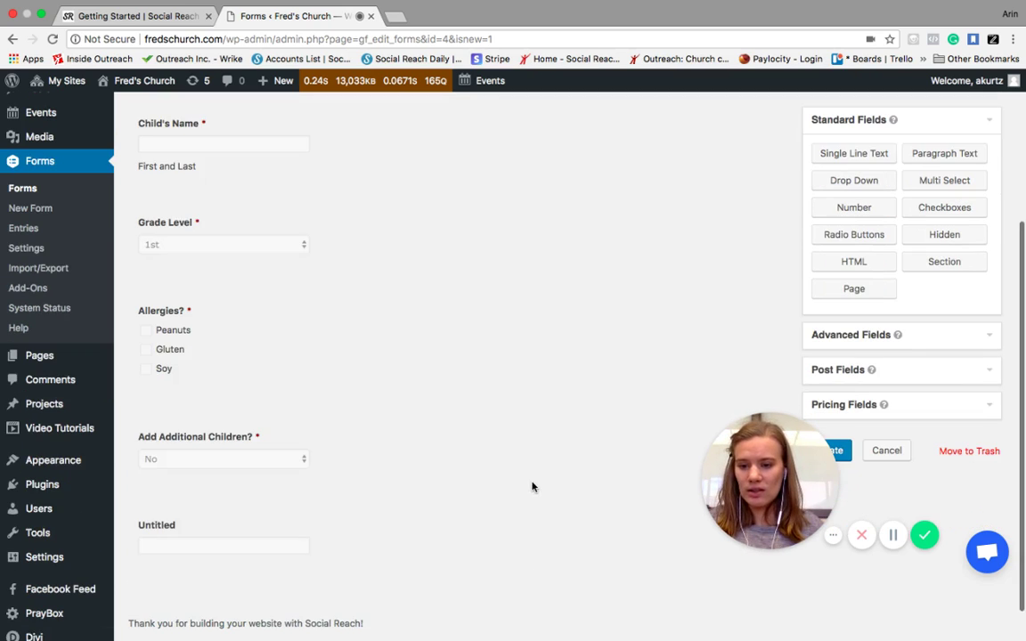
scroll(183, 459, "up", 1)
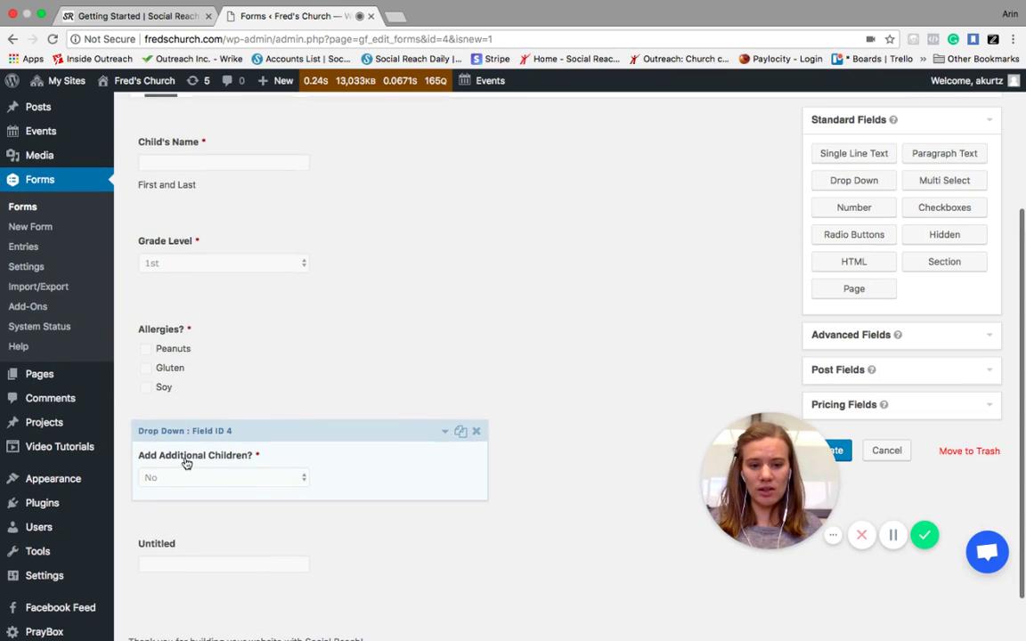
scroll(198, 551, "down", 1)
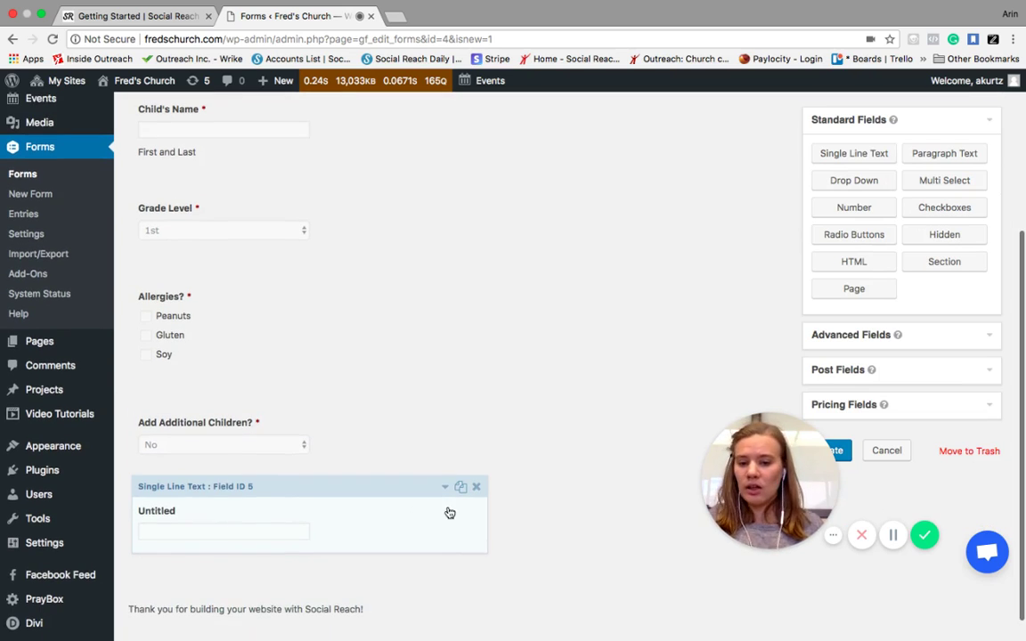
left_click(409, 499)
scroll(267, 499, "down", 5)
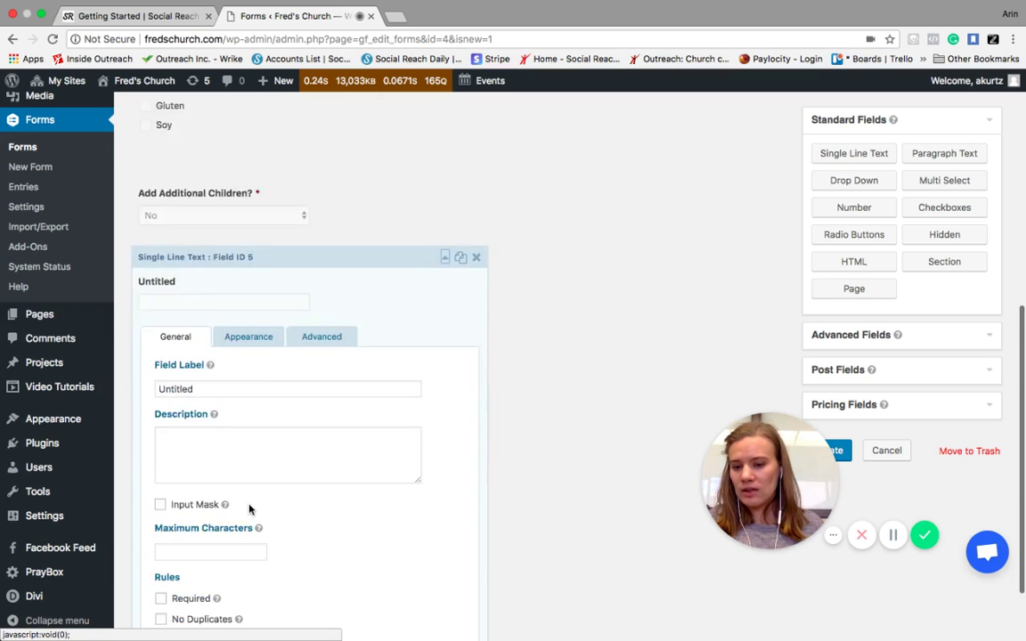
mouse_move(112, 322)
key("BackSpace")
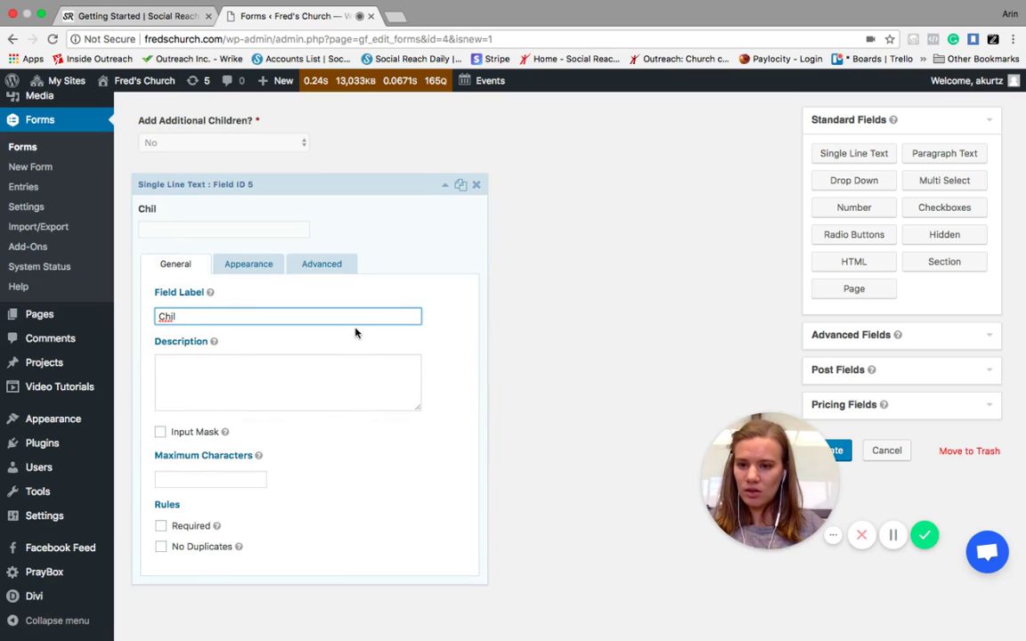
type("name")
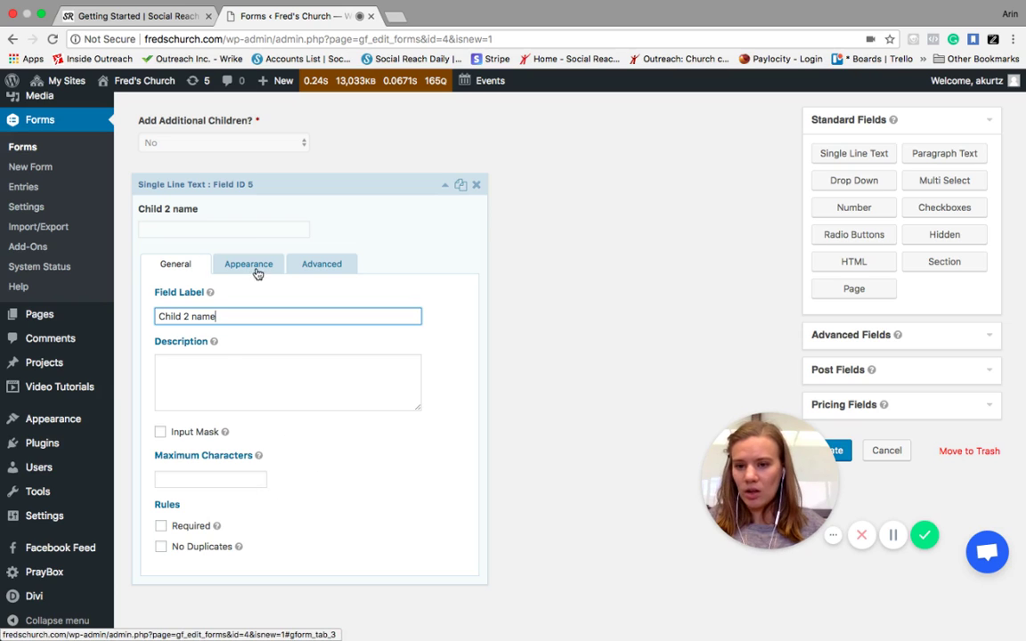
Enable conditional logic on Child 2 name to show it if Add Additional Children? is Yes, and update the form.
left_click(326, 266)
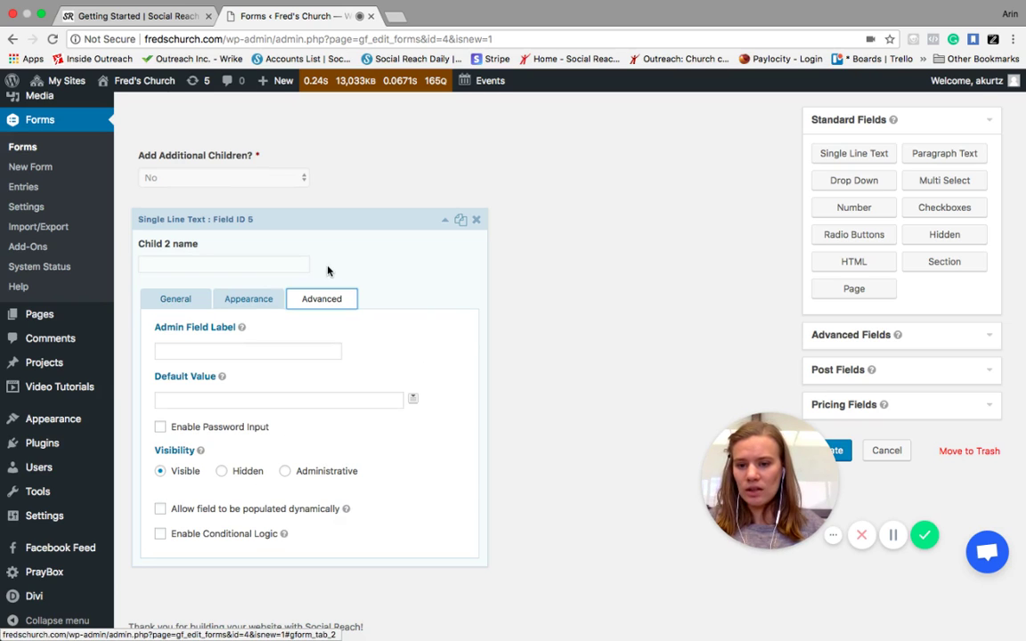
left_click(160, 533)
scroll(369, 520, "down", 1)
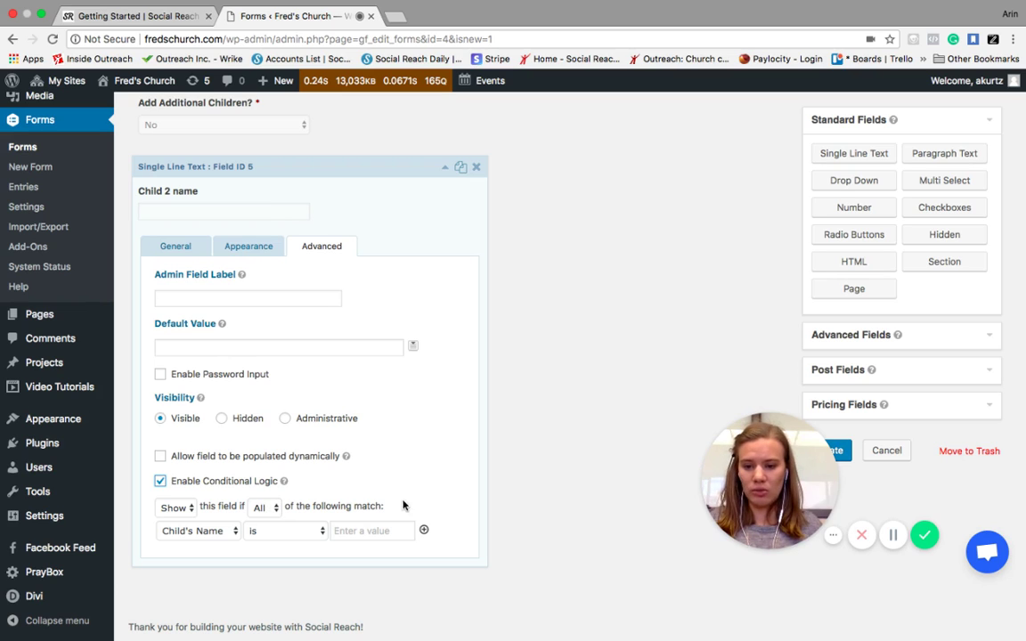
left_click(229, 532)
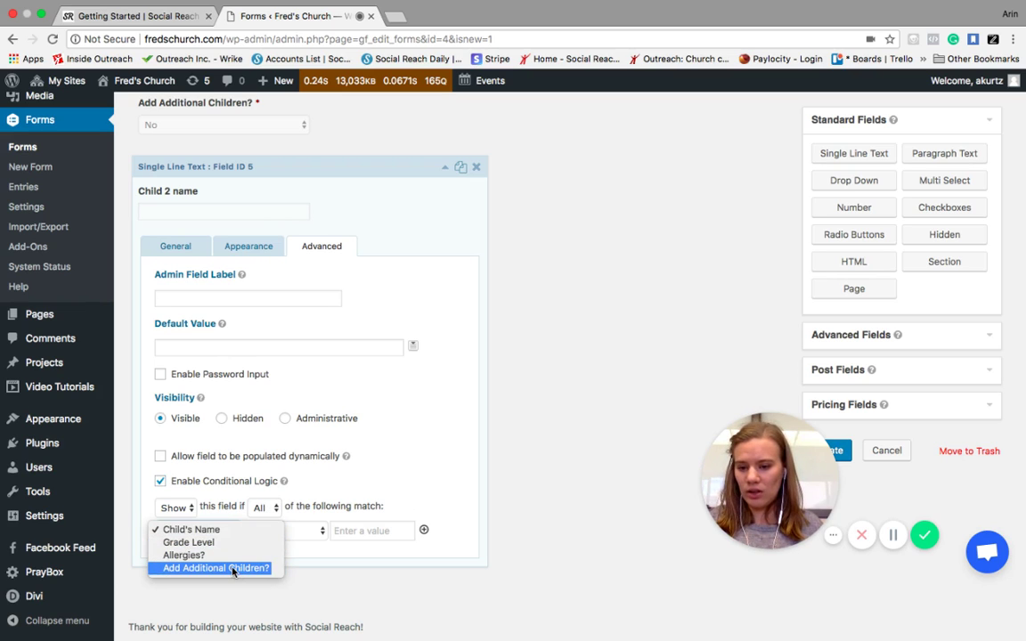
left_click(231, 565)
left_click(386, 533)
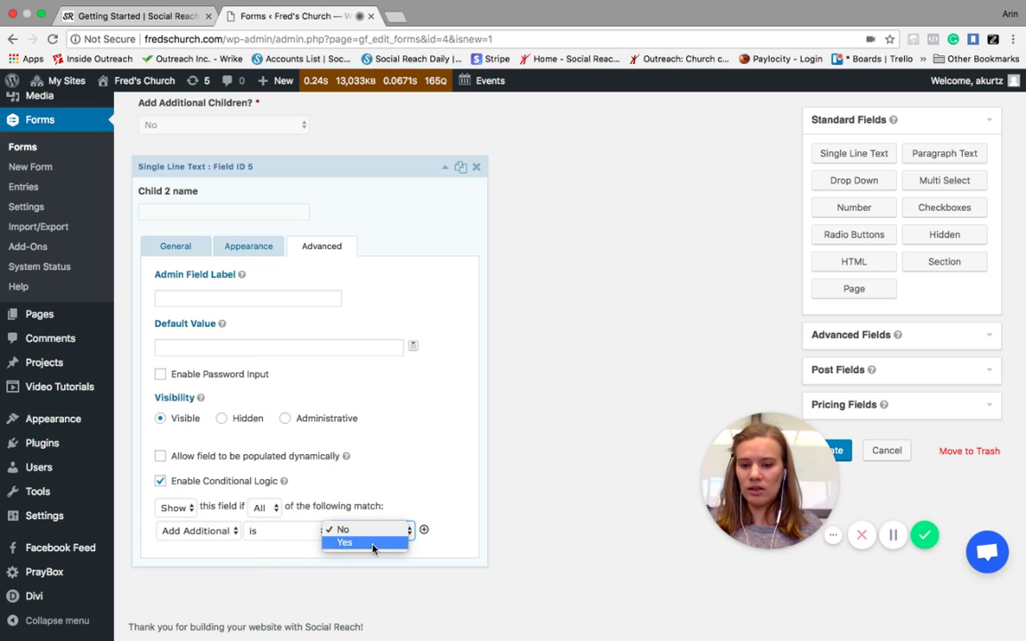
left_click(369, 543)
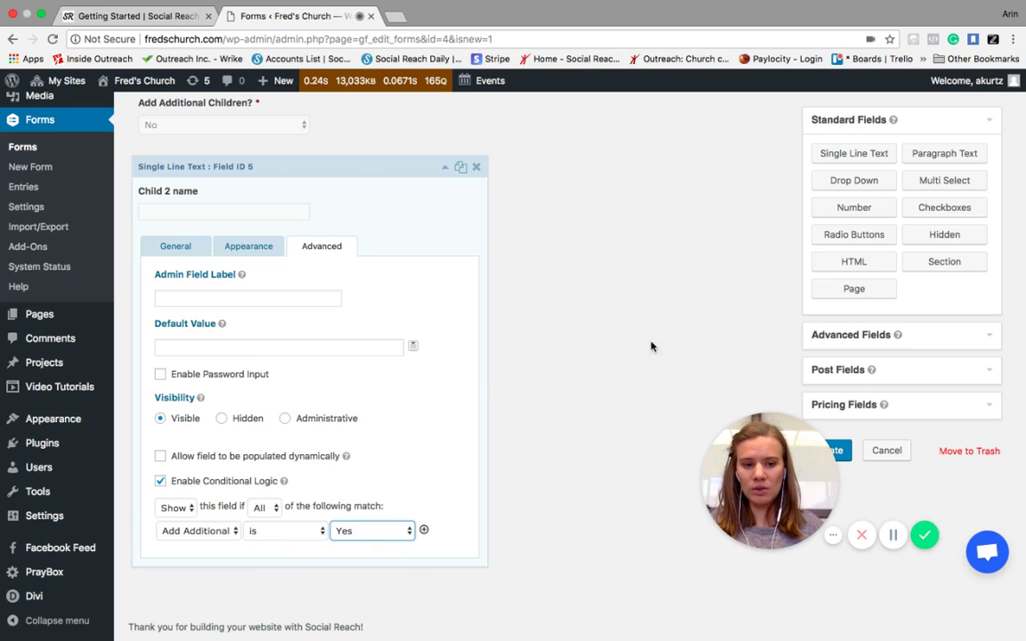
left_click_drag(709, 412, 600, 413)
left_click(808, 450)
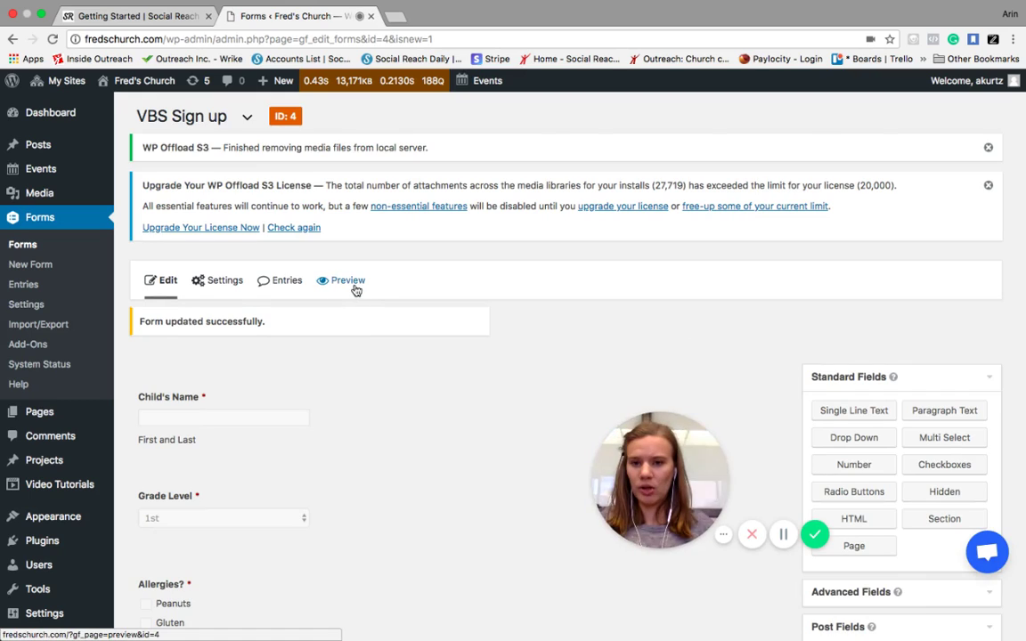
Preview the form, test it with Peanuts and Gluten ticked and Add Additional Children? set to Yes, and close the preview.
left_click(354, 286)
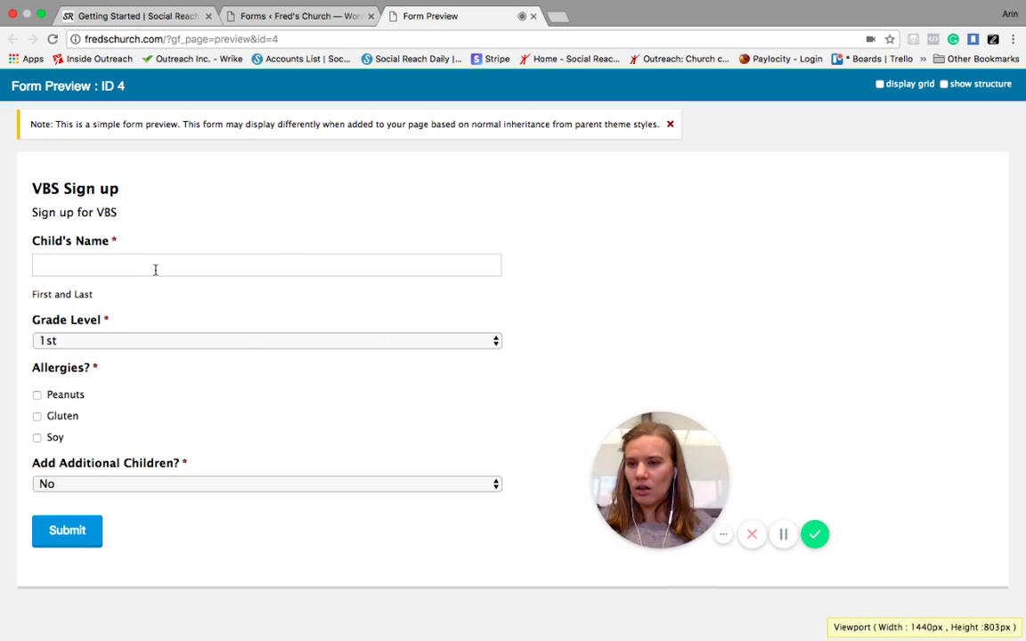
left_click(99, 345)
left_click(339, 313)
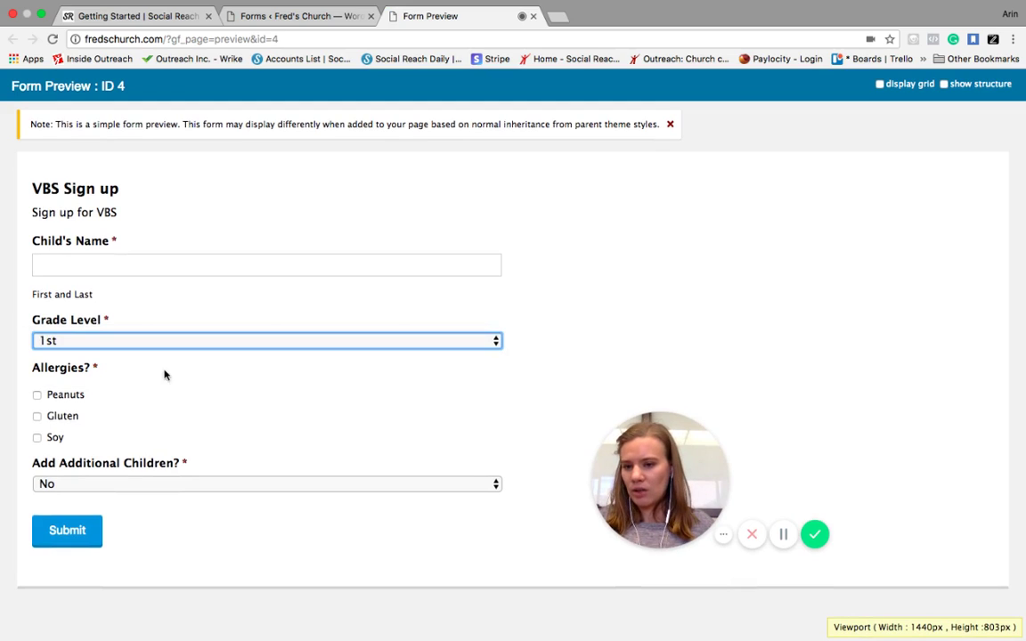
left_click(36, 396)
left_click(38, 417)
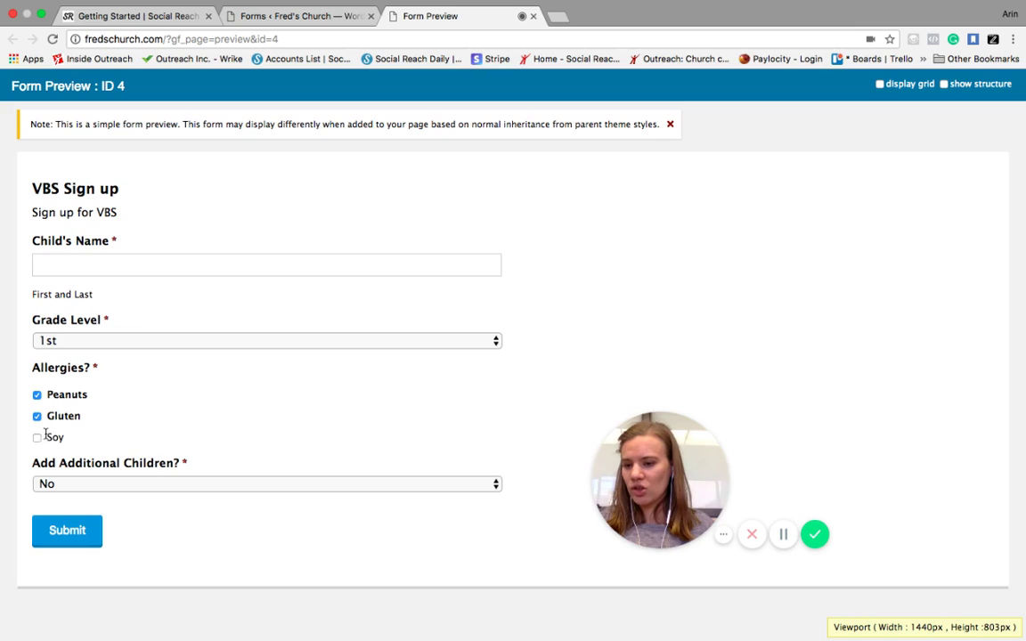
left_click(95, 487)
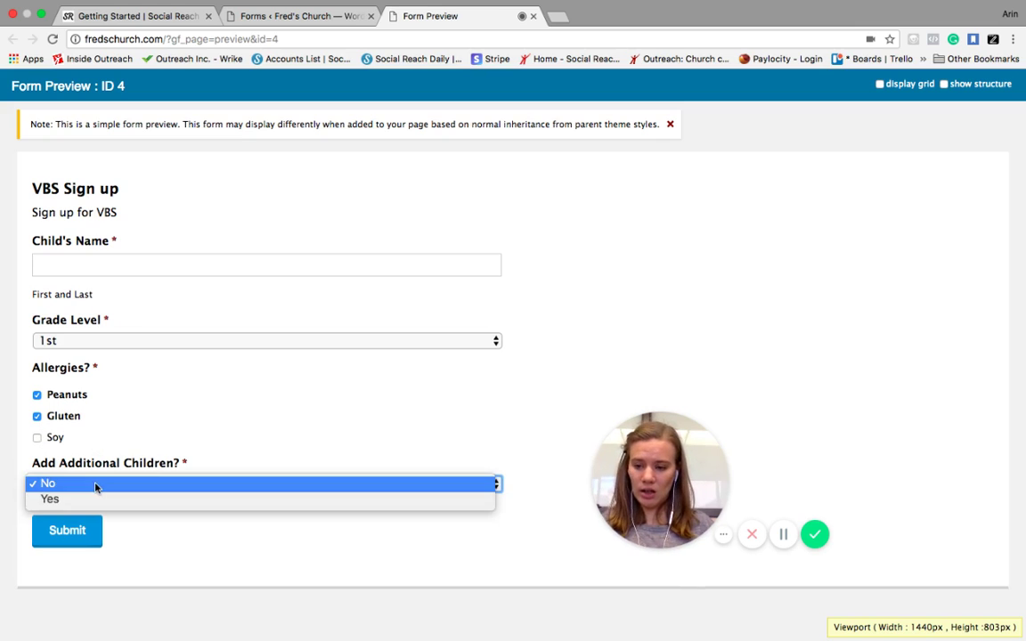
left_click(100, 499)
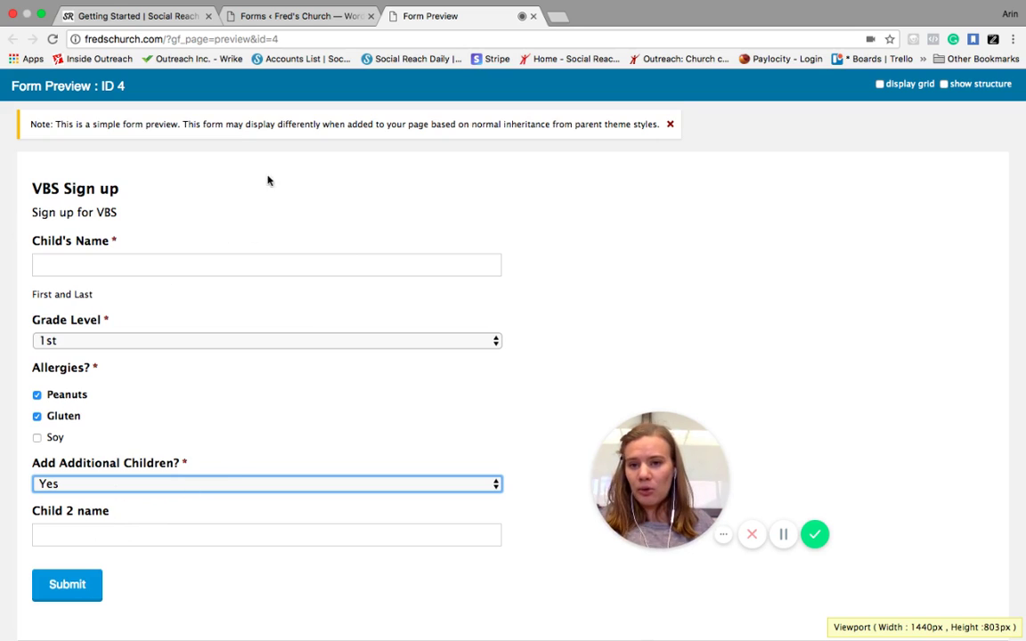
left_click(533, 17)
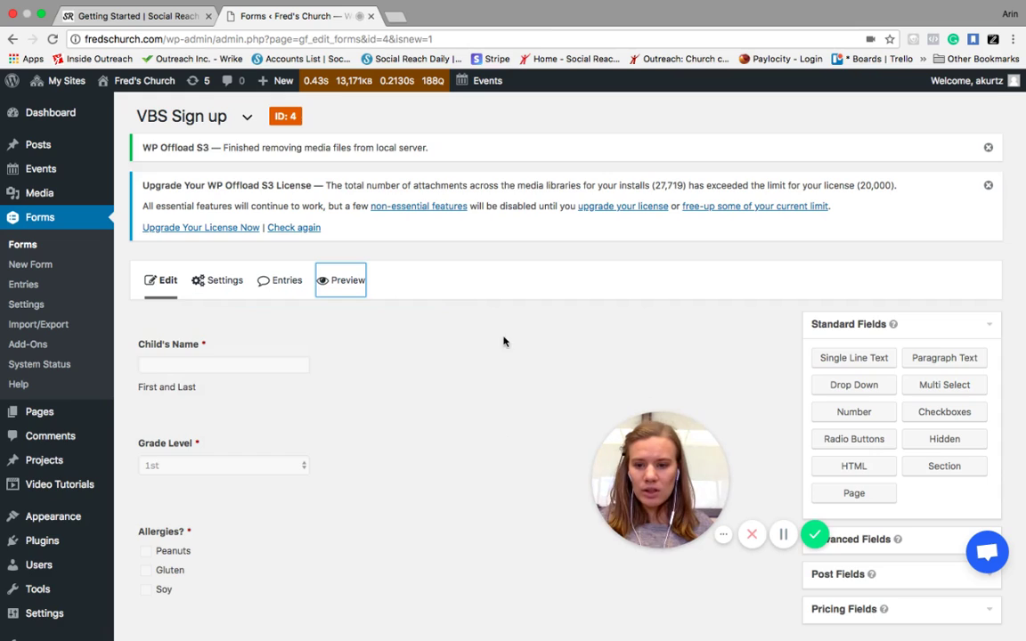
Open the VBS Sign up form settings and review the layout, button, save-and-continue, restriction and form options.
scroll(446, 383, "down", 2)
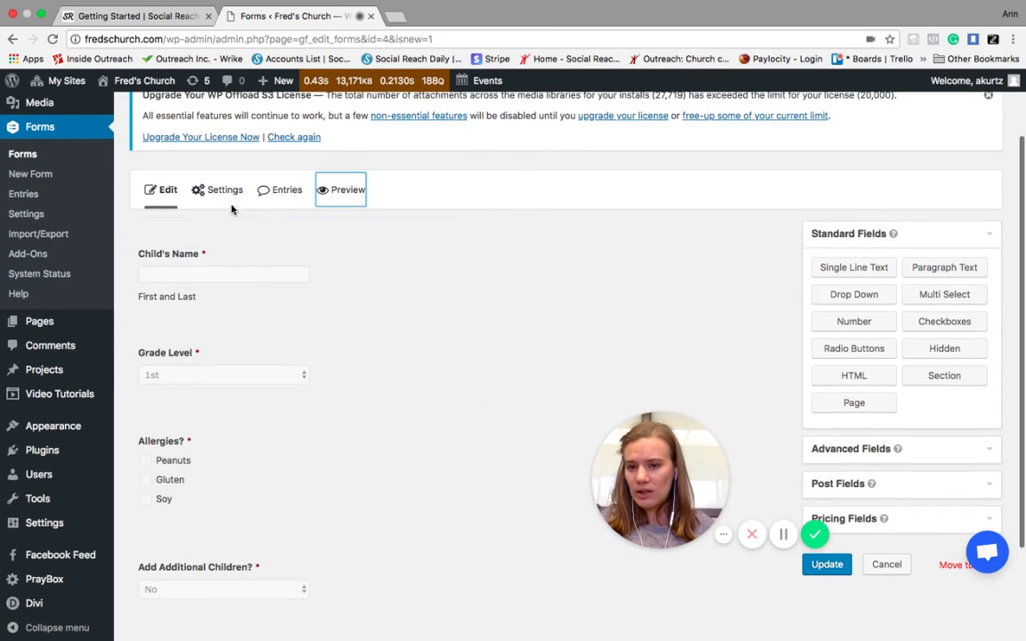
mouse_move(210, 198)
scroll(210, 198, "down", 1)
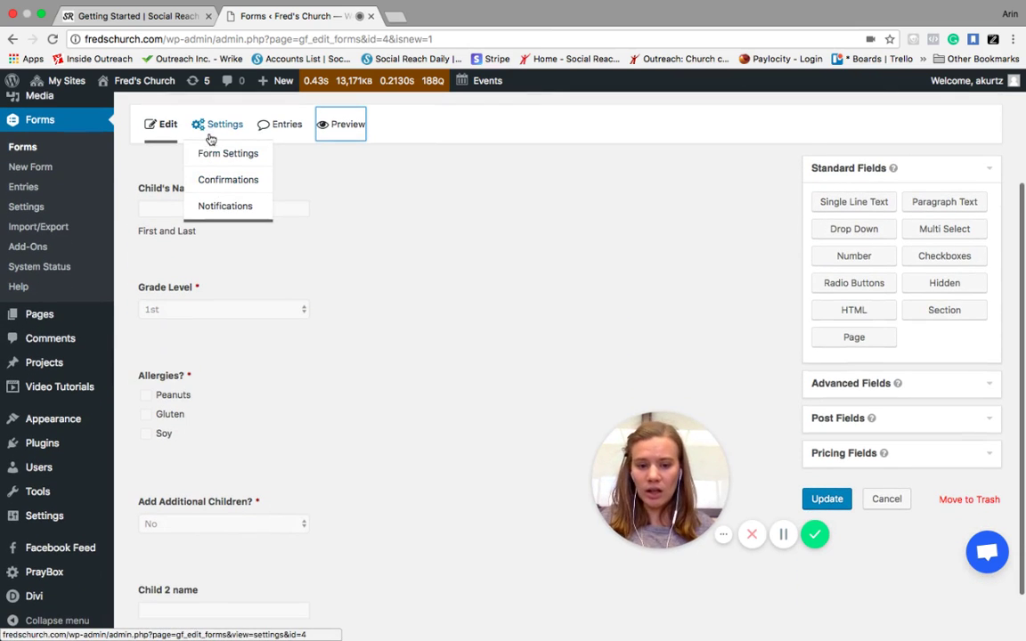
scroll(252, 169, "up", 1)
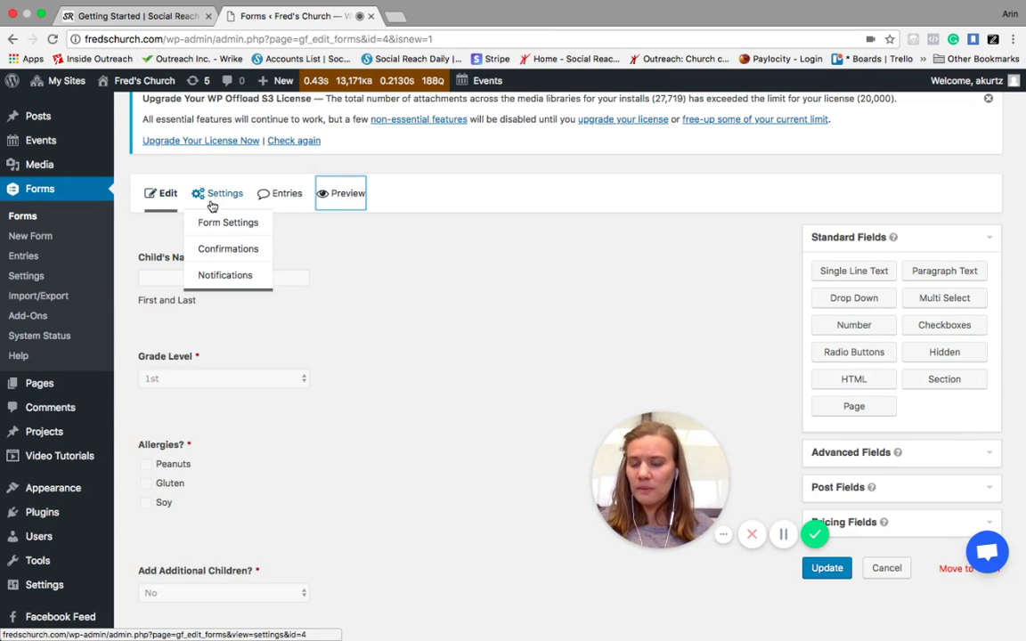
scroll(212, 218, "down", 1)
left_click(214, 221)
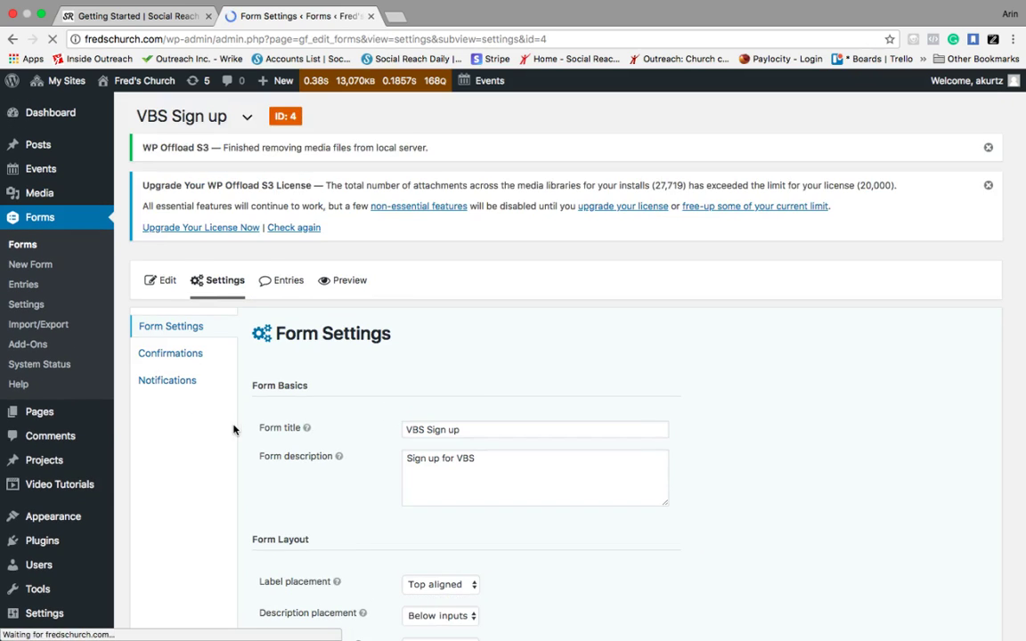
scroll(233, 425, "down", 3)
scroll(259, 420, "down", 10)
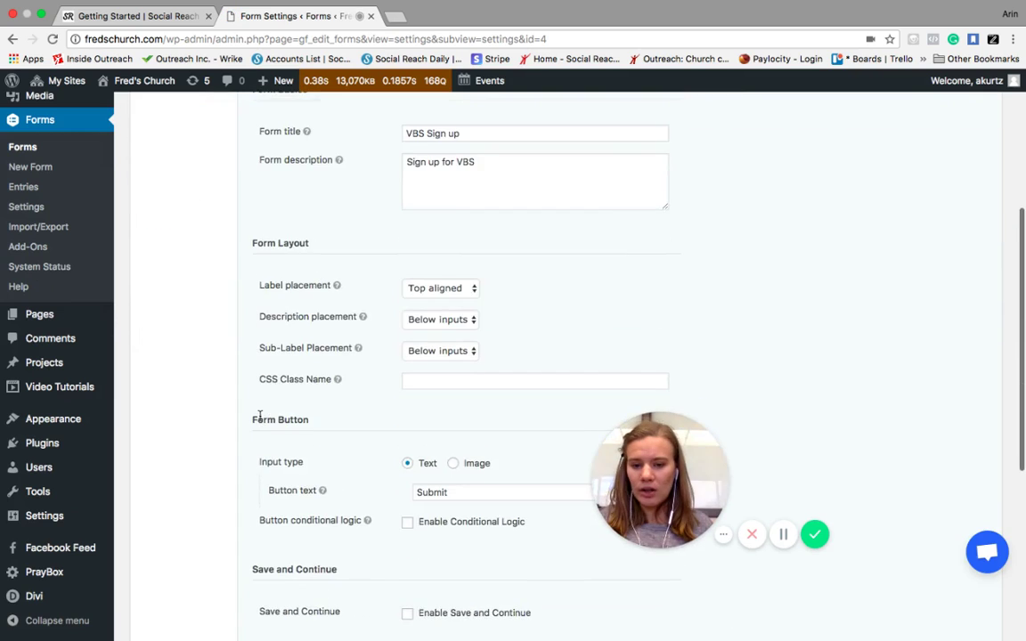
scroll(260, 420, "down", 2)
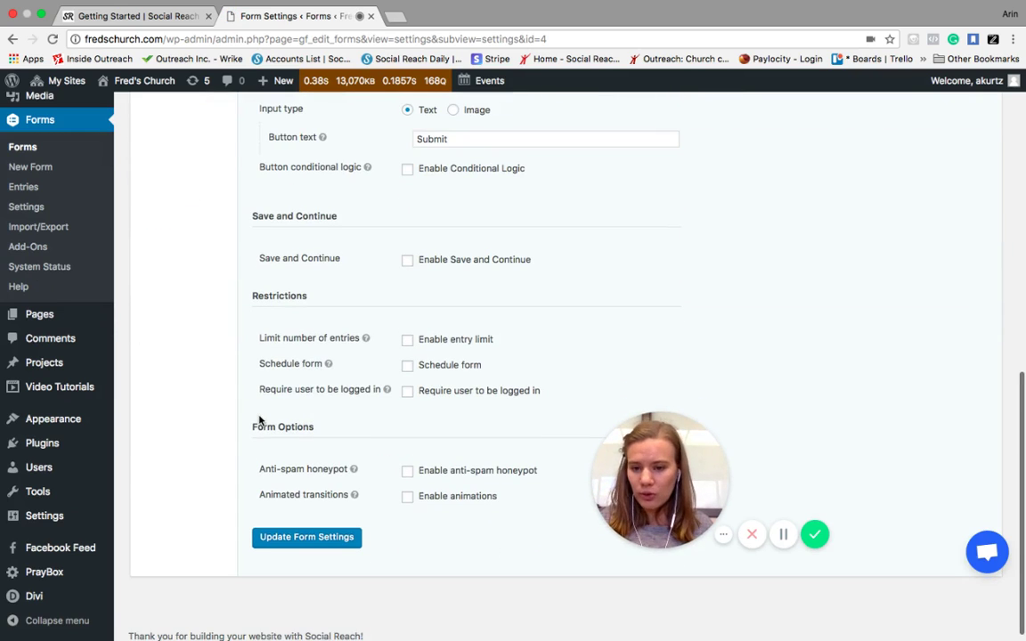
scroll(190, 313, "up", 10)
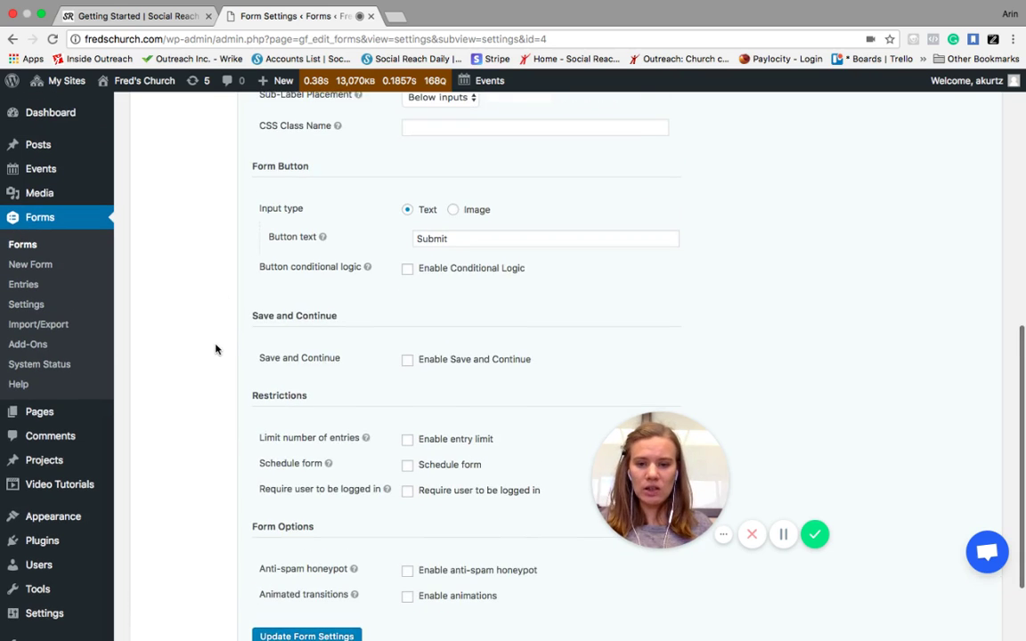
Add a new confirmation to the form and name it VBS.
left_click(186, 288)
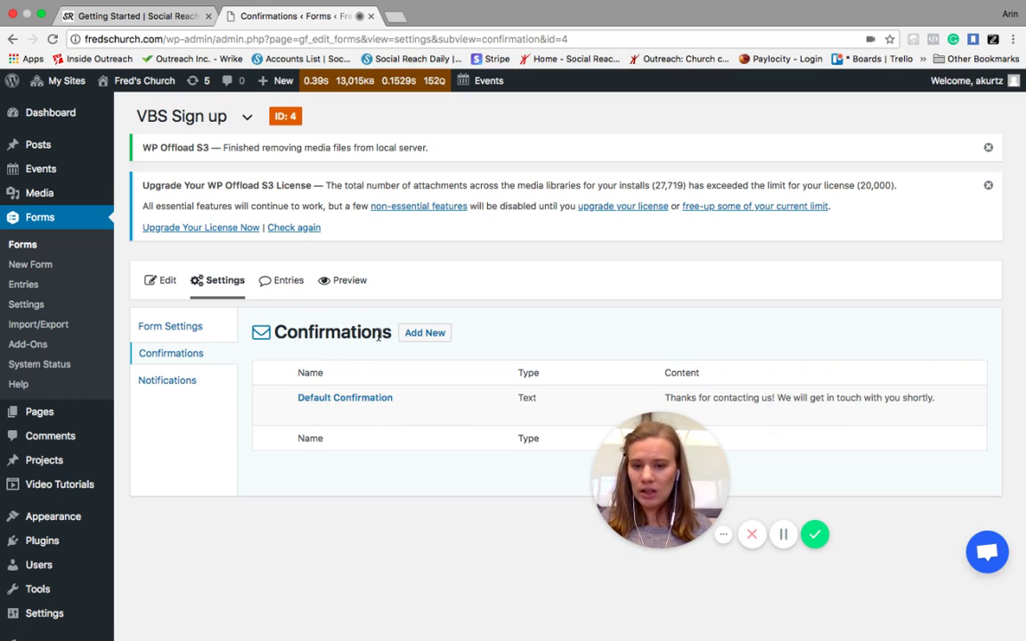
left_click(424, 332)
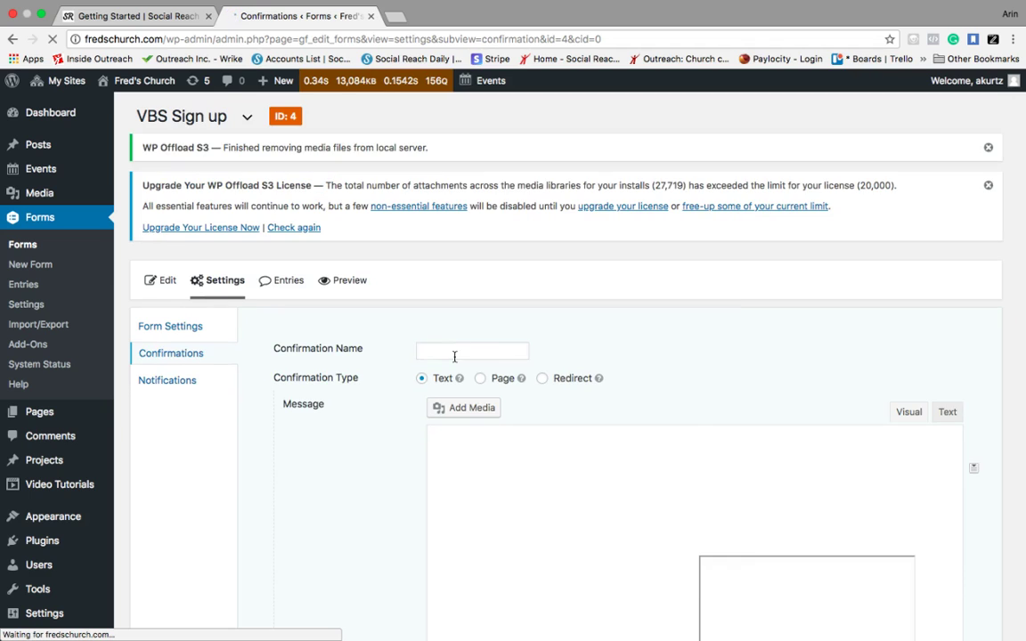
left_click(450, 350)
type("VBS")
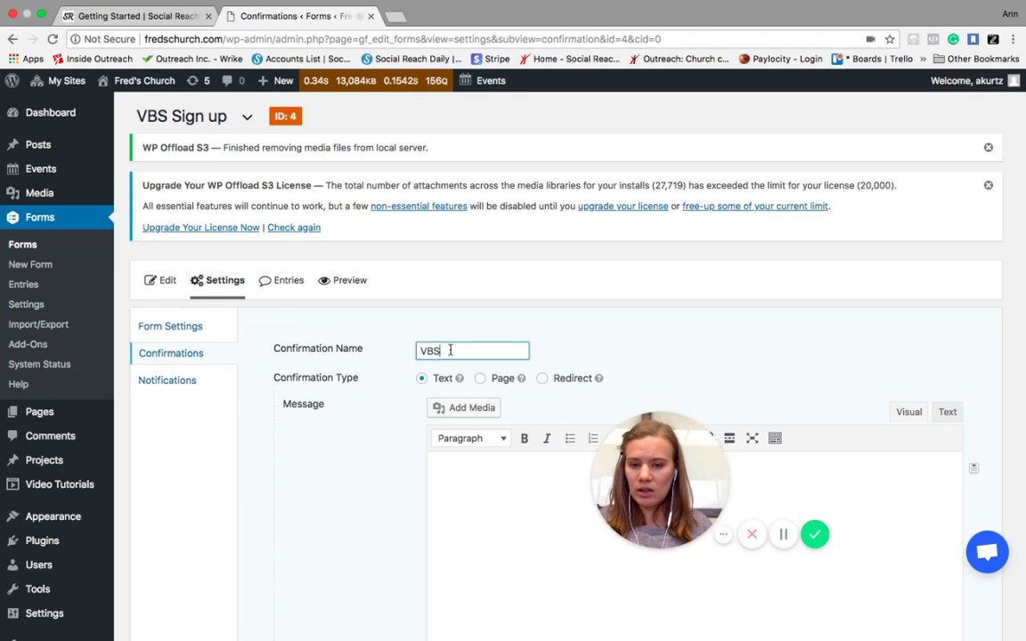
Enter the confirmation message "Thanks for signing up for VBS. We'll see you this summer." and save the confirmation.
scroll(393, 422, "down", 3)
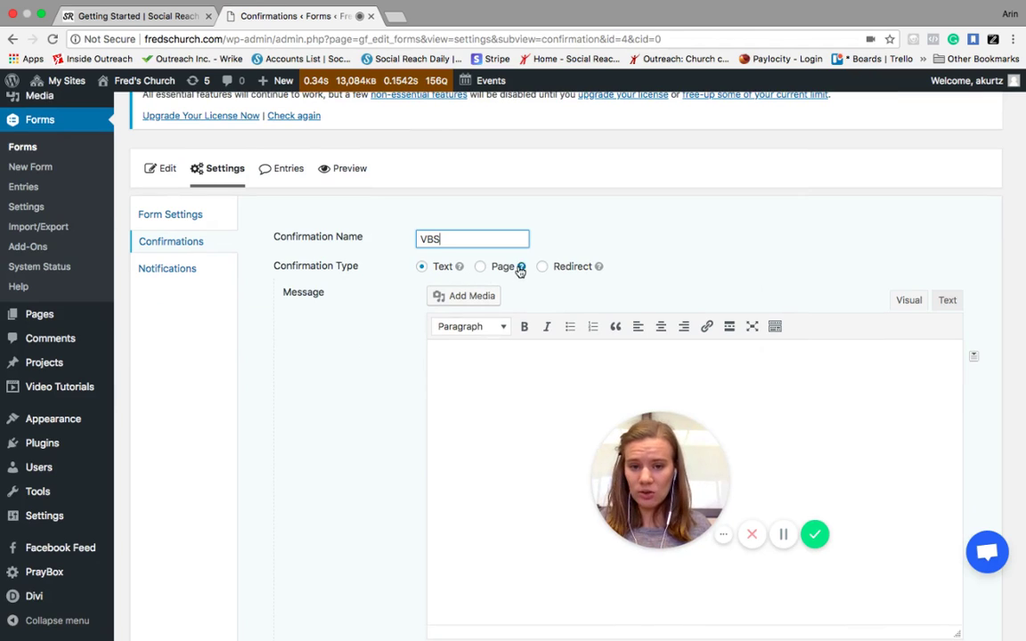
mouse_move(520, 270)
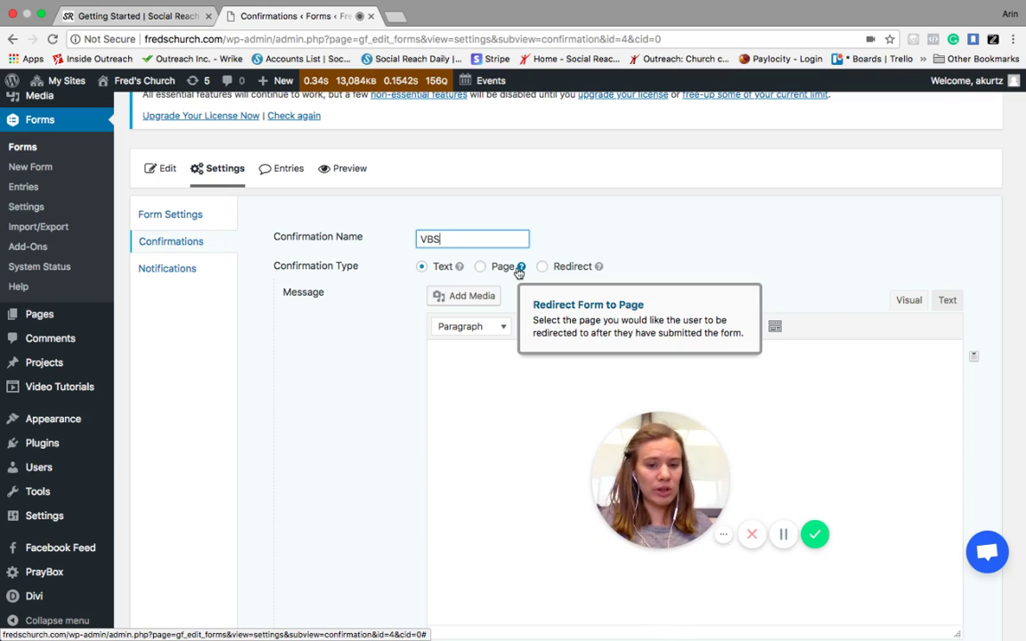
mouse_move(598, 270)
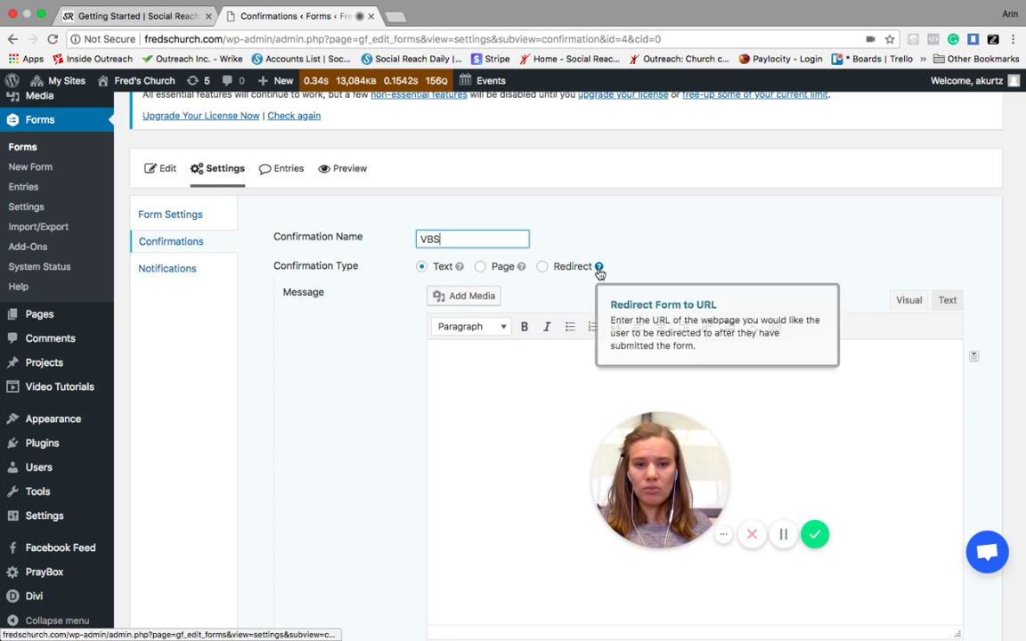
scroll(349, 366, "down", 2)
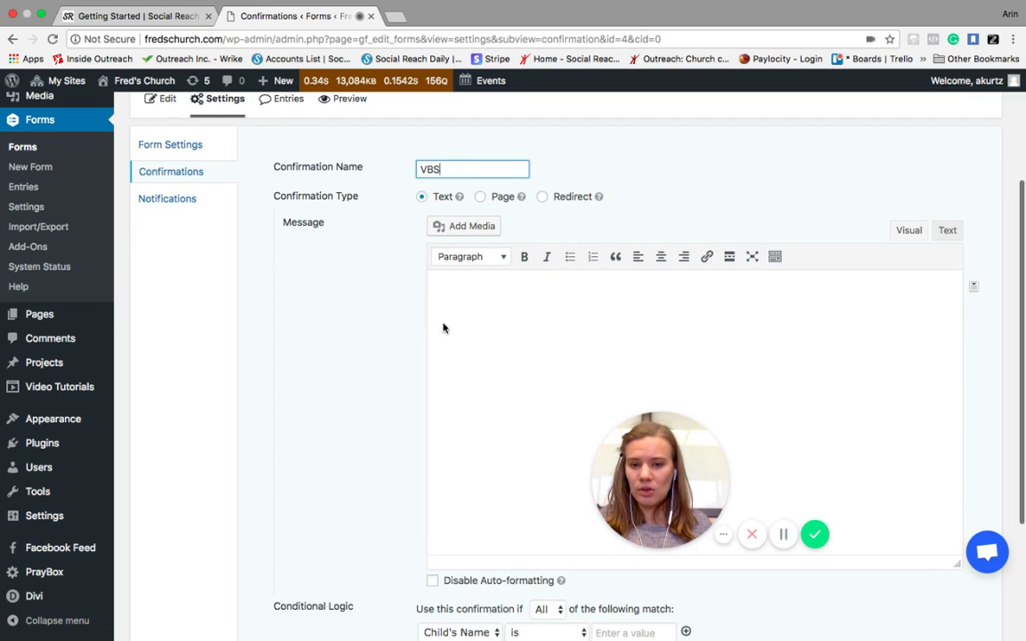
left_click(475, 300)
type("Thanks for signing up for VBS. We'll see you thi")
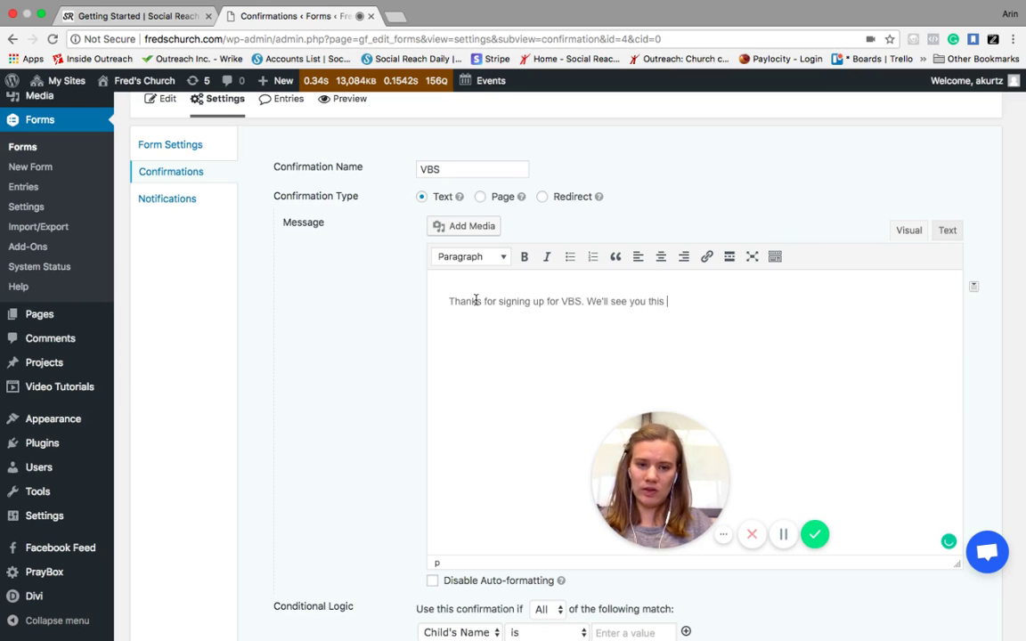
type("summer.")
scroll(343, 362, "down", 5)
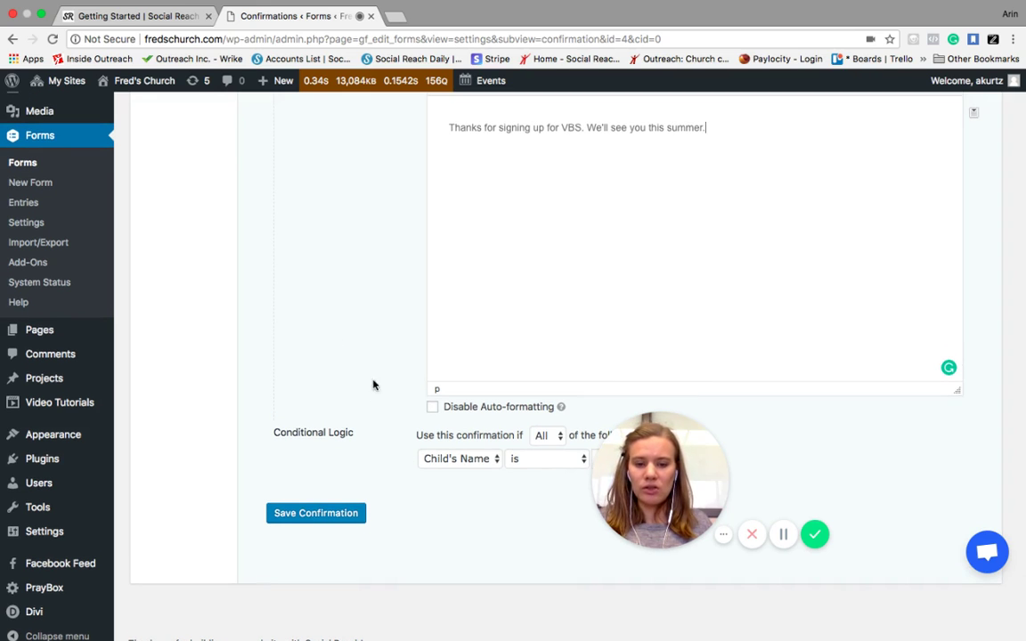
scroll(374, 374, "up", 3)
scroll(348, 445, "down", 3)
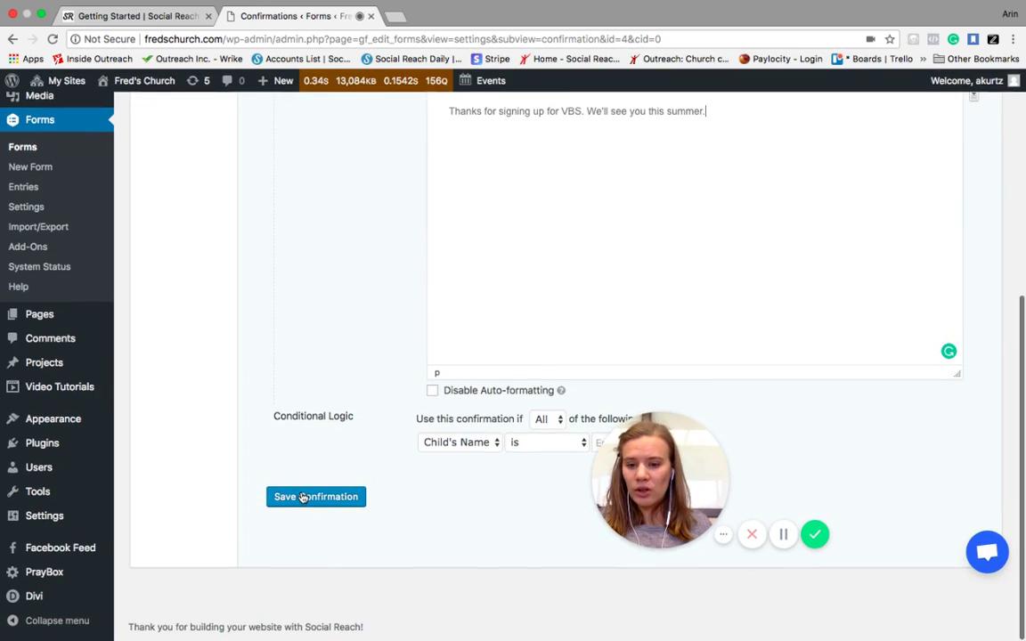
left_click(324, 498)
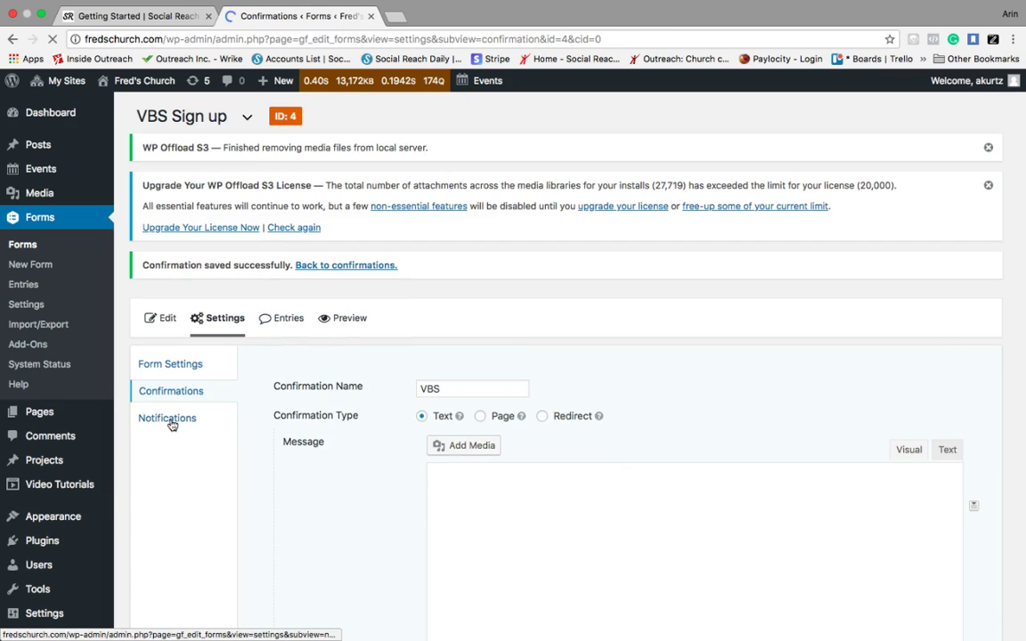
Open the VBS Sign up form's Admin Notification for editing.
left_click(169, 419)
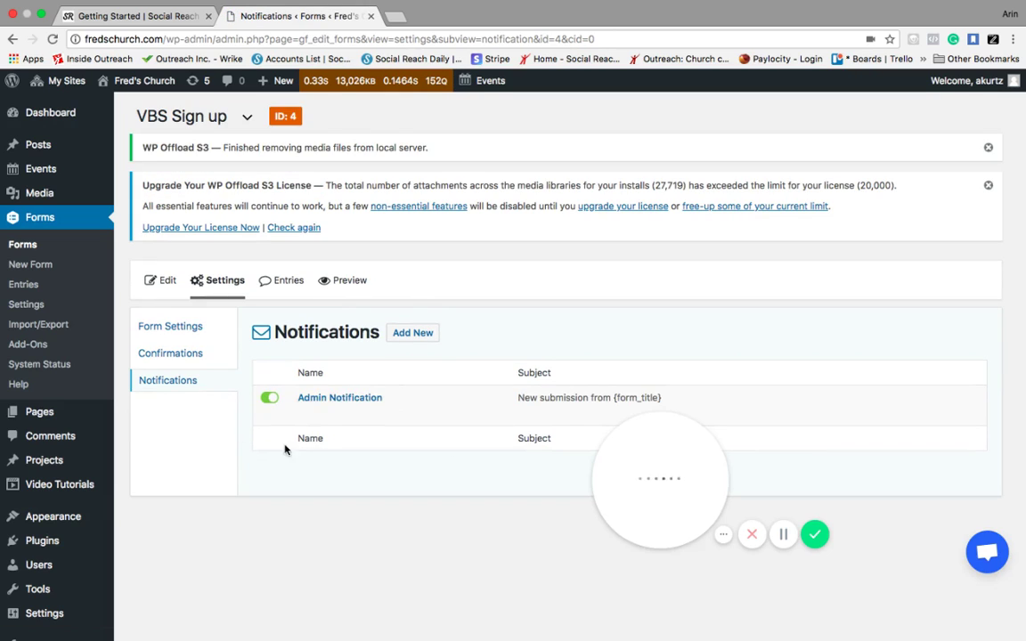
mouse_move(435, 413)
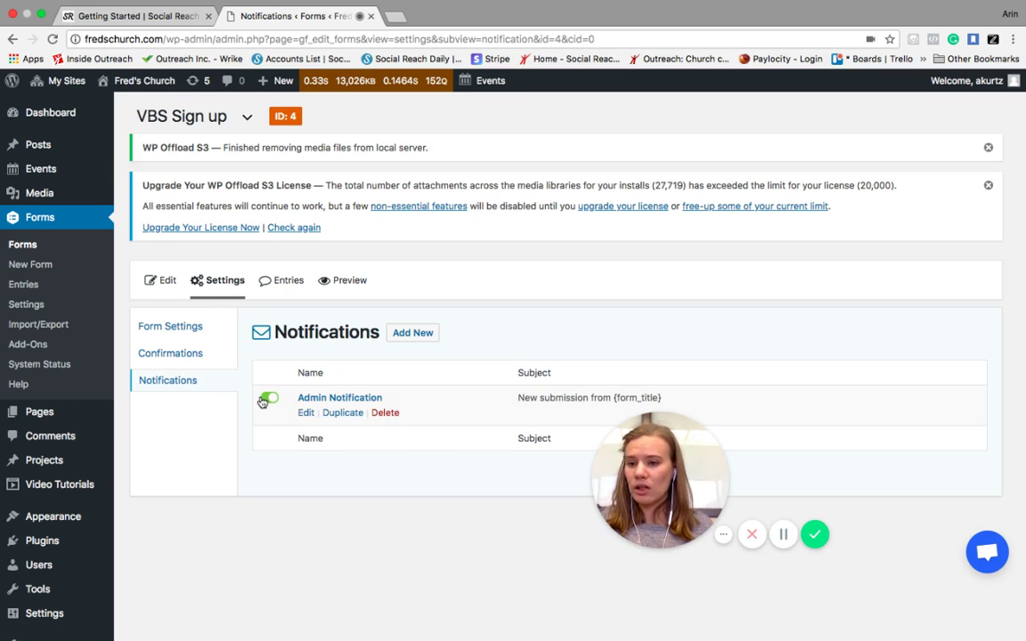
left_click(318, 400)
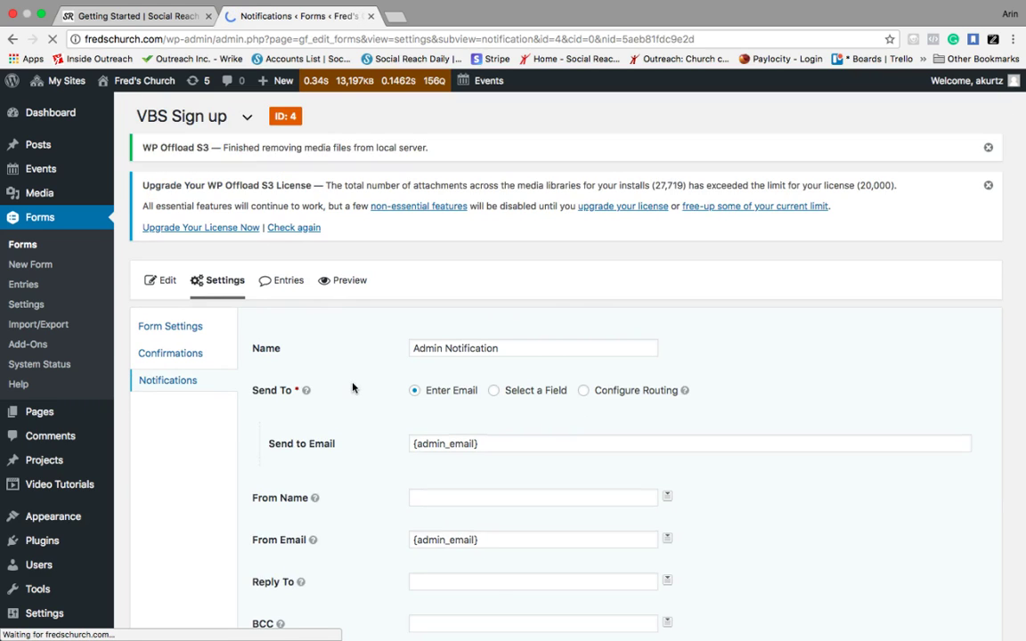
scroll(317, 342, "down", 3)
scroll(373, 398, "down", 2)
left_click(500, 275)
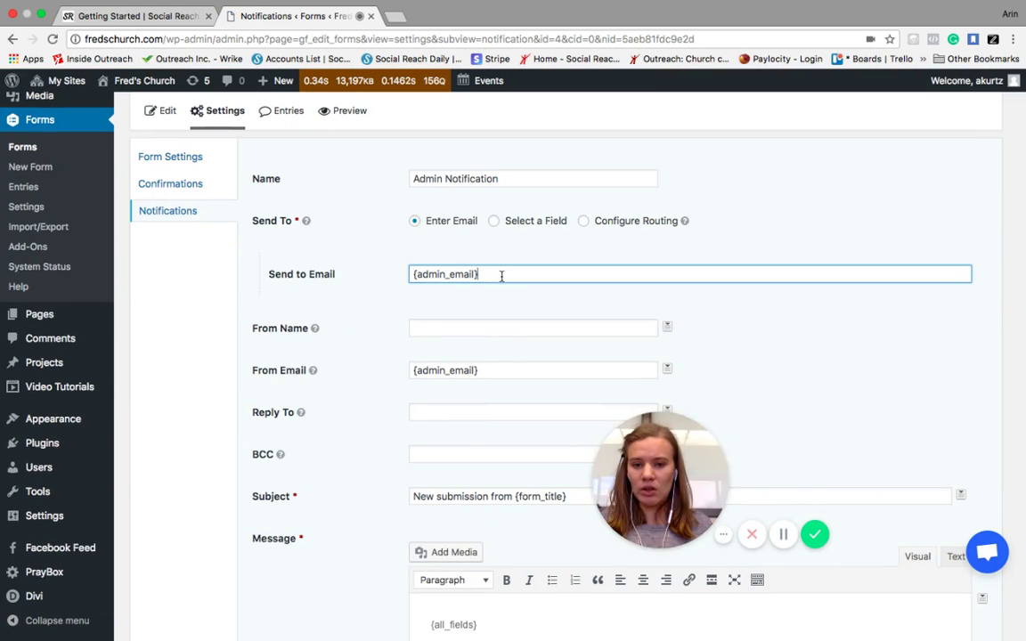
left_click_drag(500, 275, 386, 280)
type("a")
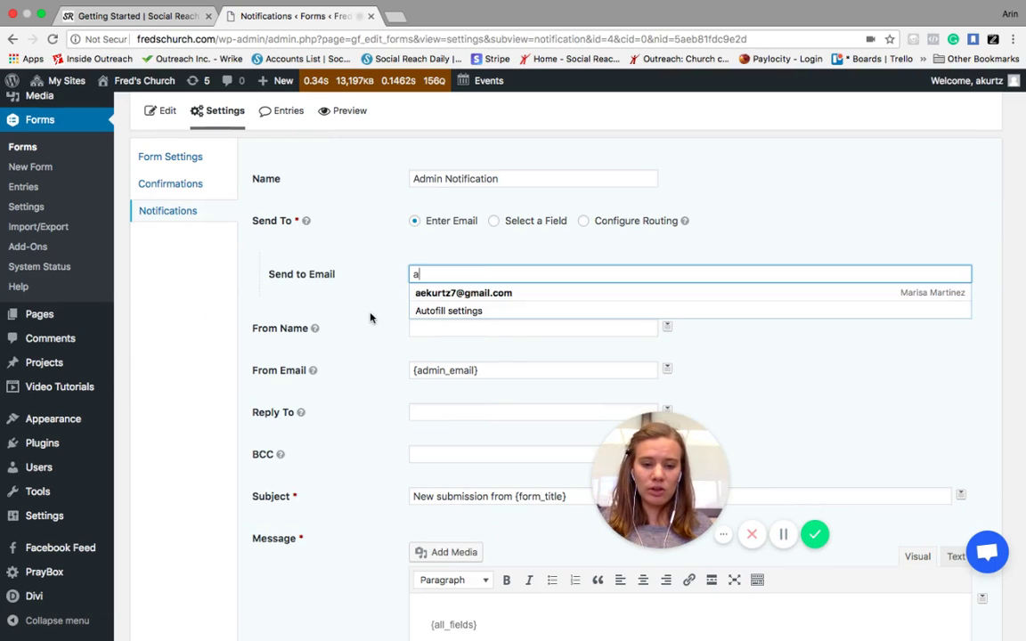
left_click(371, 297)
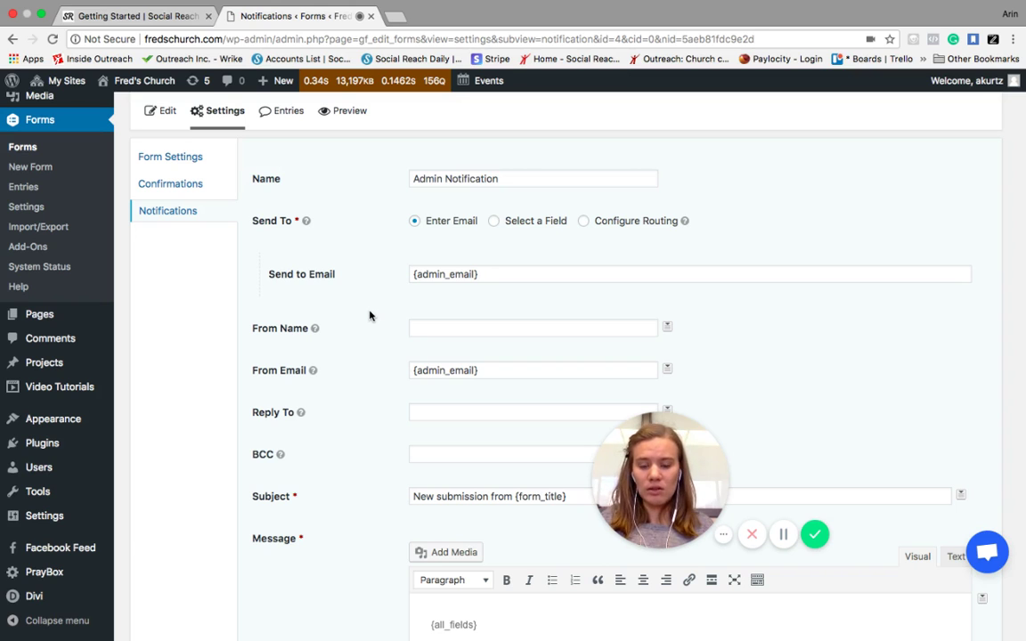
scroll(367, 331, "down", 1)
left_click(487, 244)
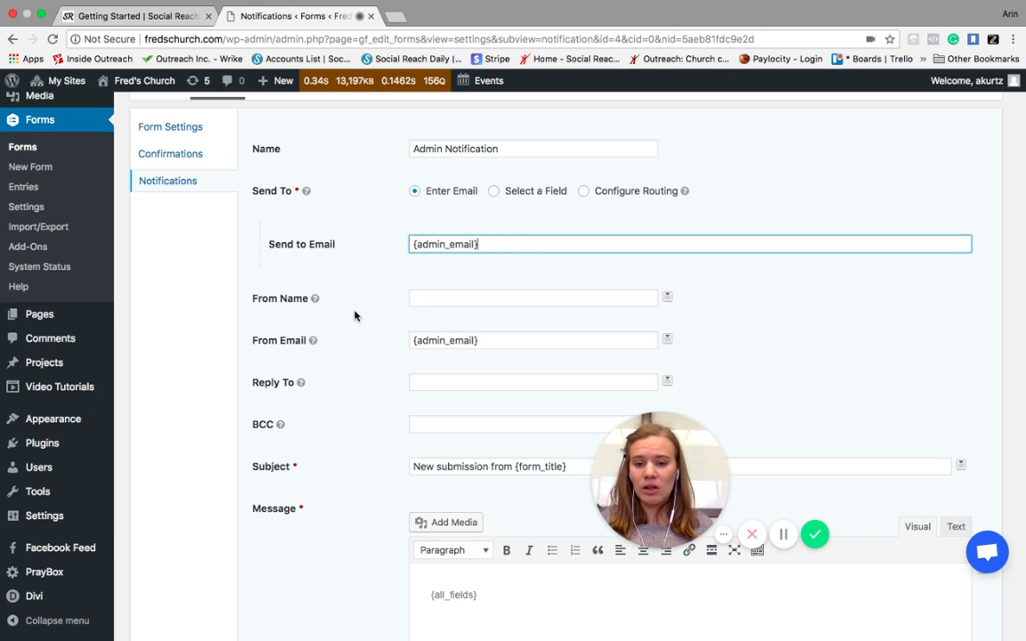
Review the Admin Notification's subject, message, auto-formatting and conditional logic settings.
scroll(354, 315, "down", 5)
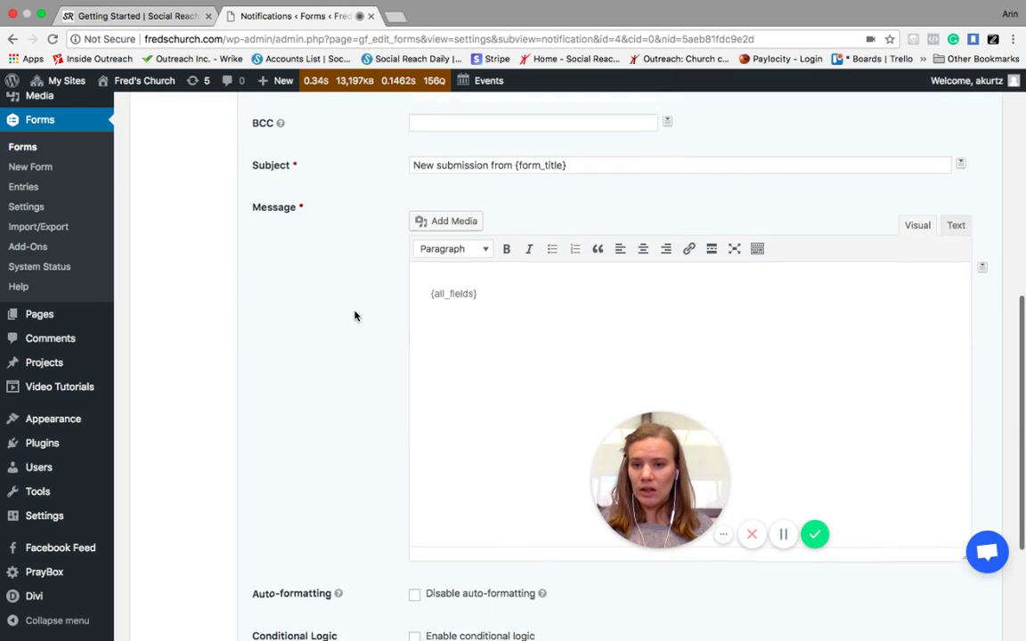
scroll(354, 315, "down", 2)
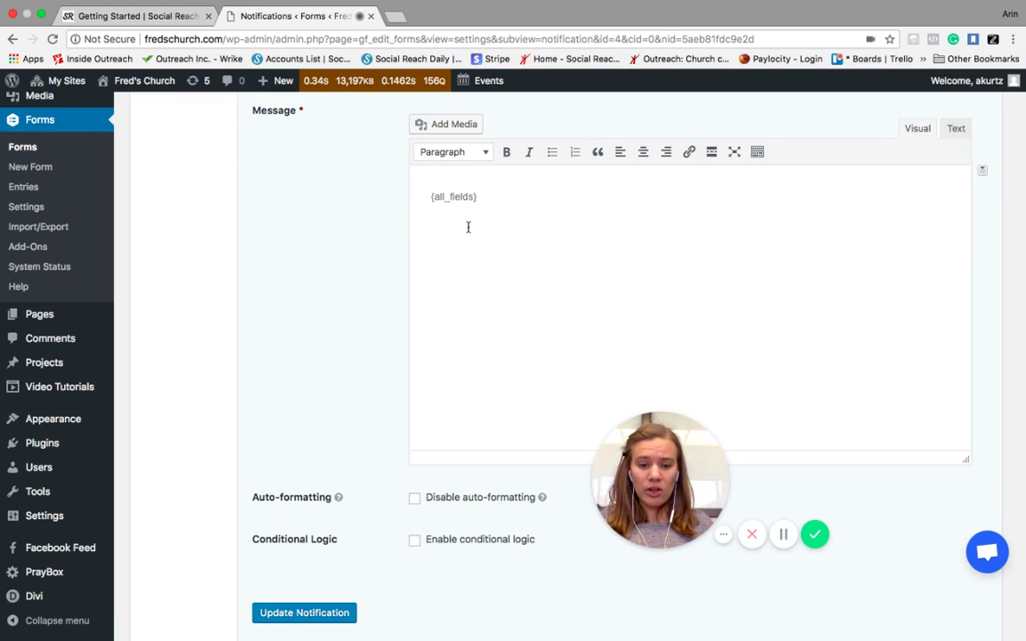
scroll(353, 275, "down", 2)
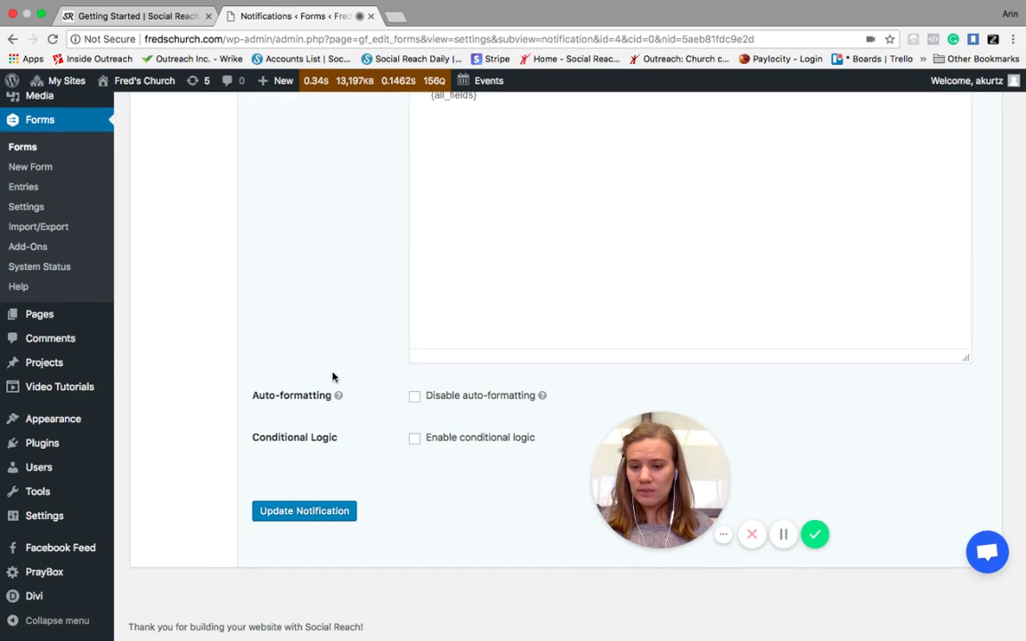
scroll(236, 318, "up", 10)
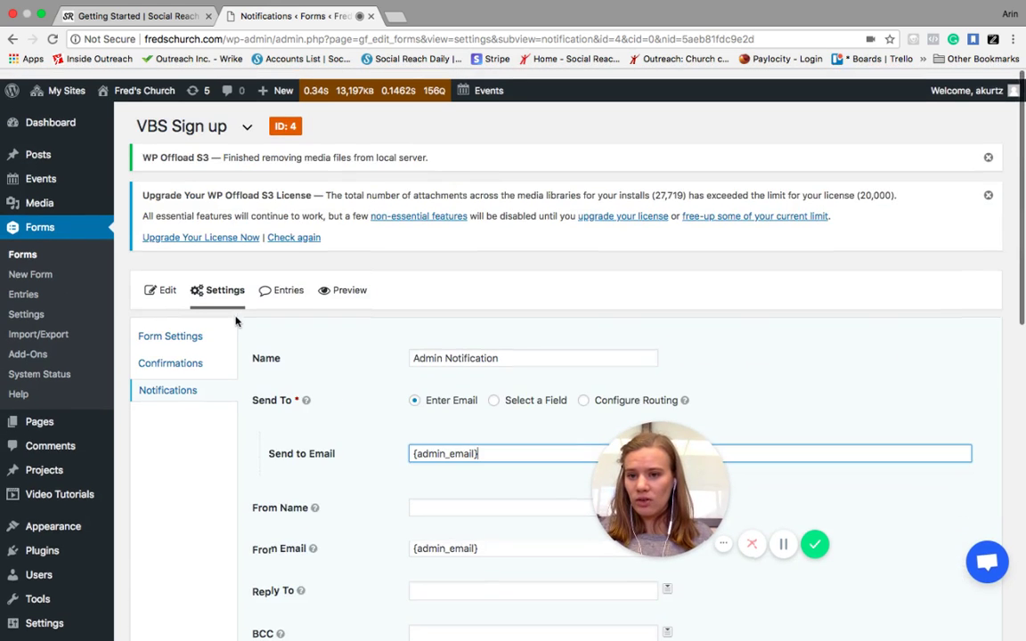
Check the VBS Sign up form's entries and return to the list of forms.
left_click(283, 279)
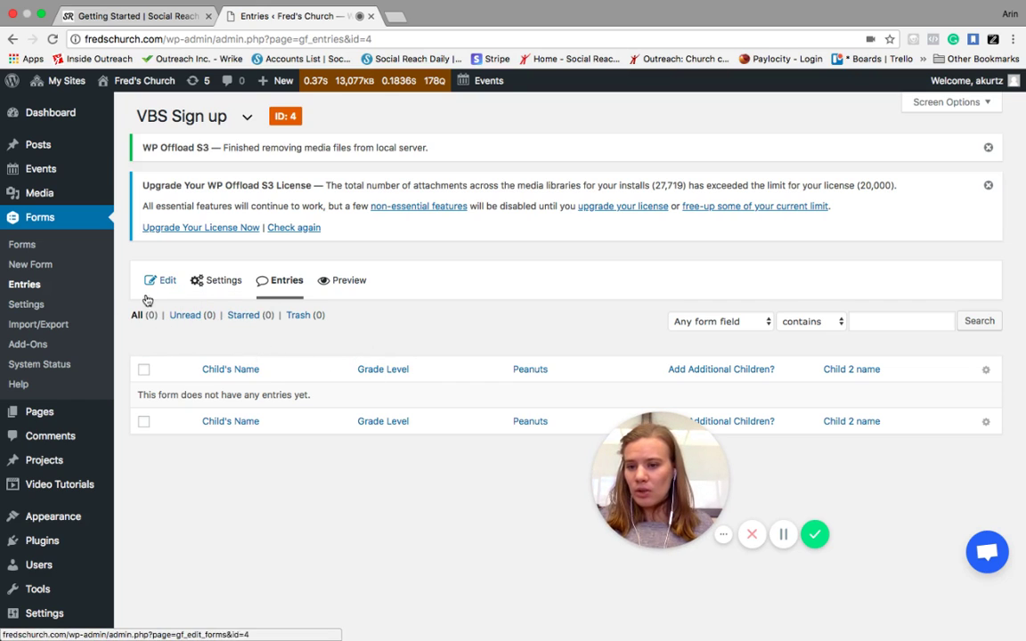
left_click(34, 251)
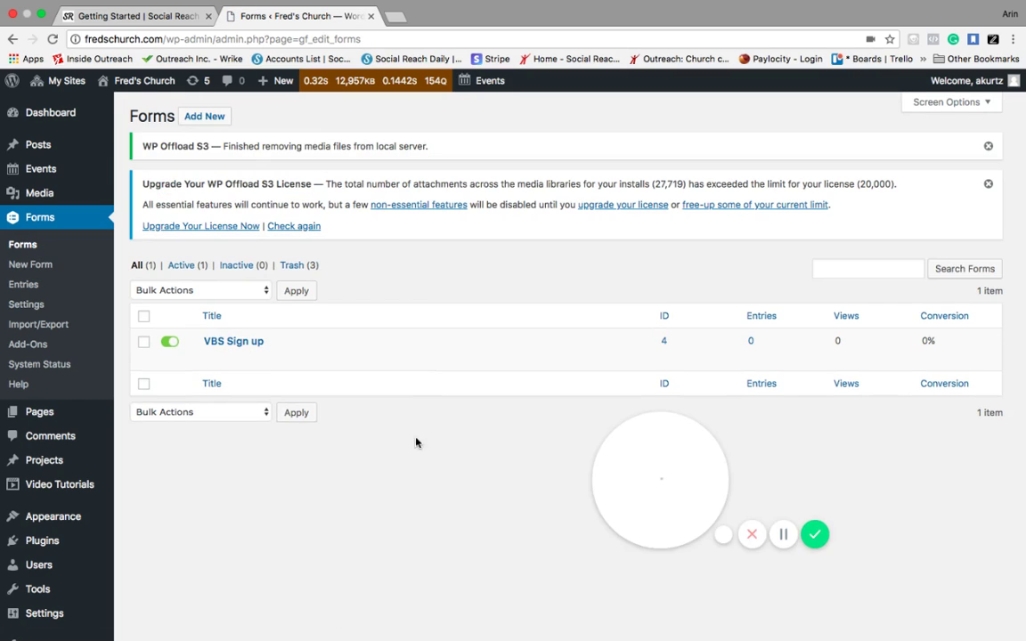
mouse_move(168, 348)
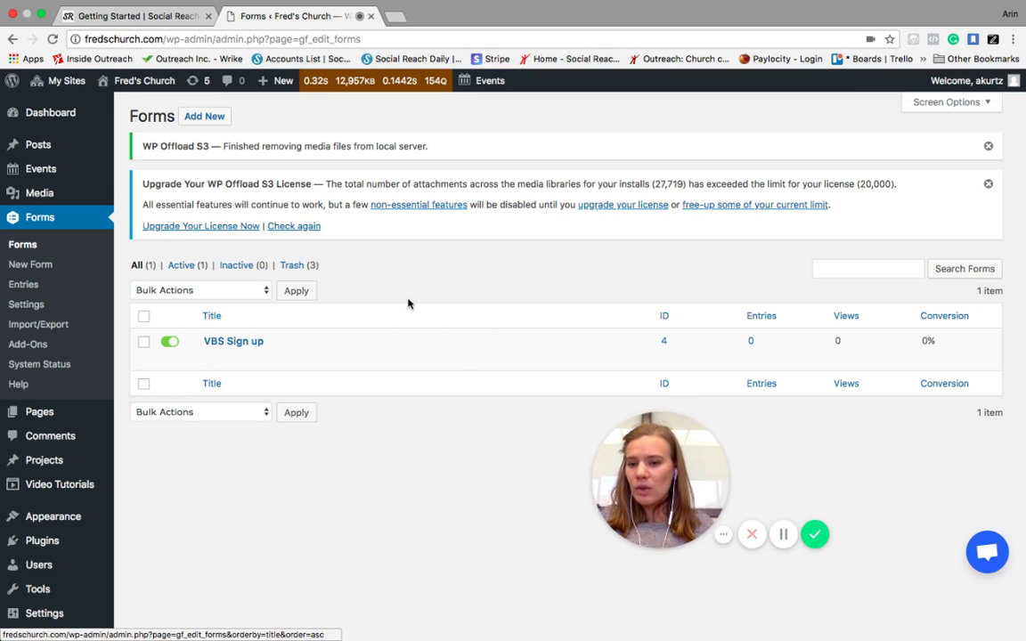
mouse_move(497, 336)
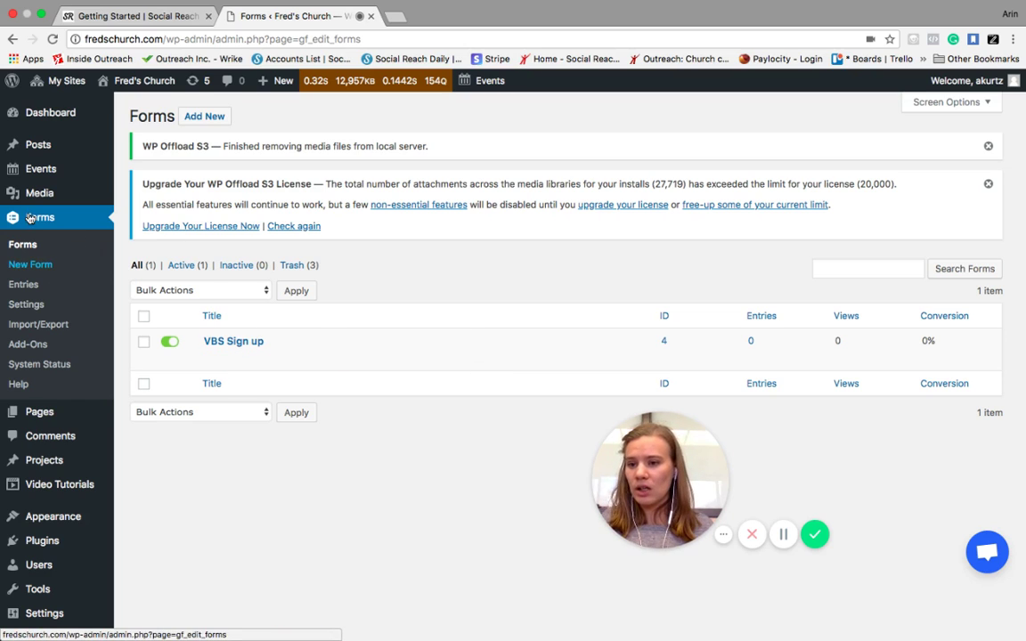
Create a new page titled "VBS Registration 2018".
mouse_move(38, 145)
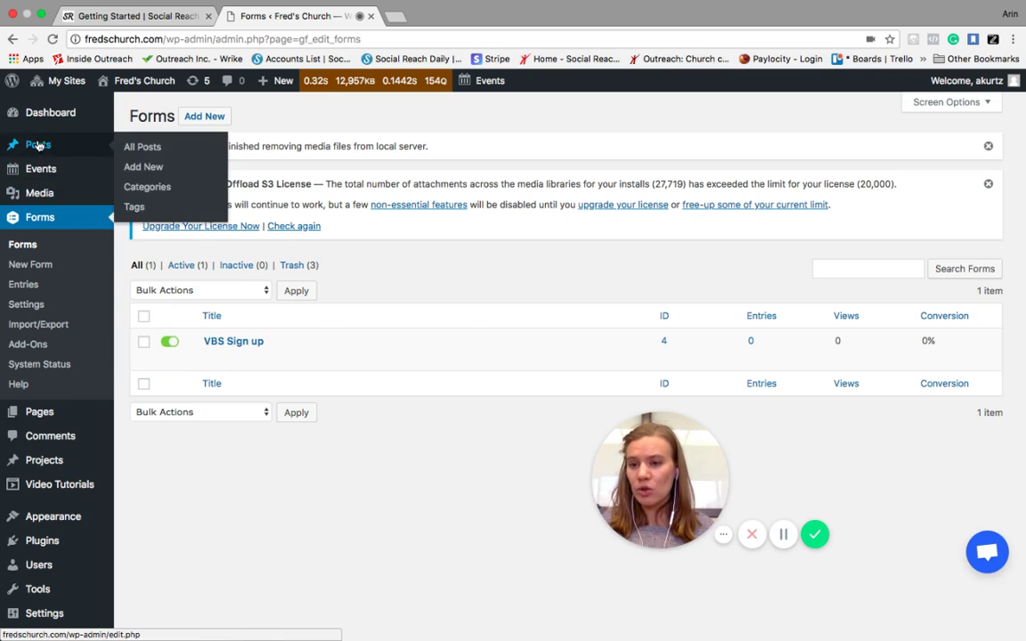
mouse_move(37, 413)
left_click(142, 433)
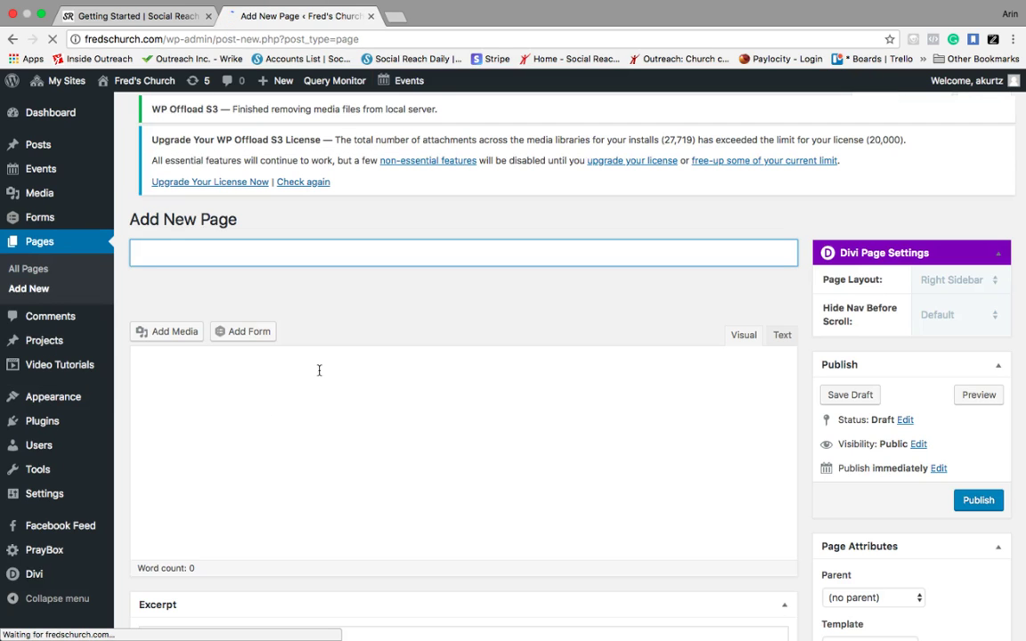
left_click(241, 273)
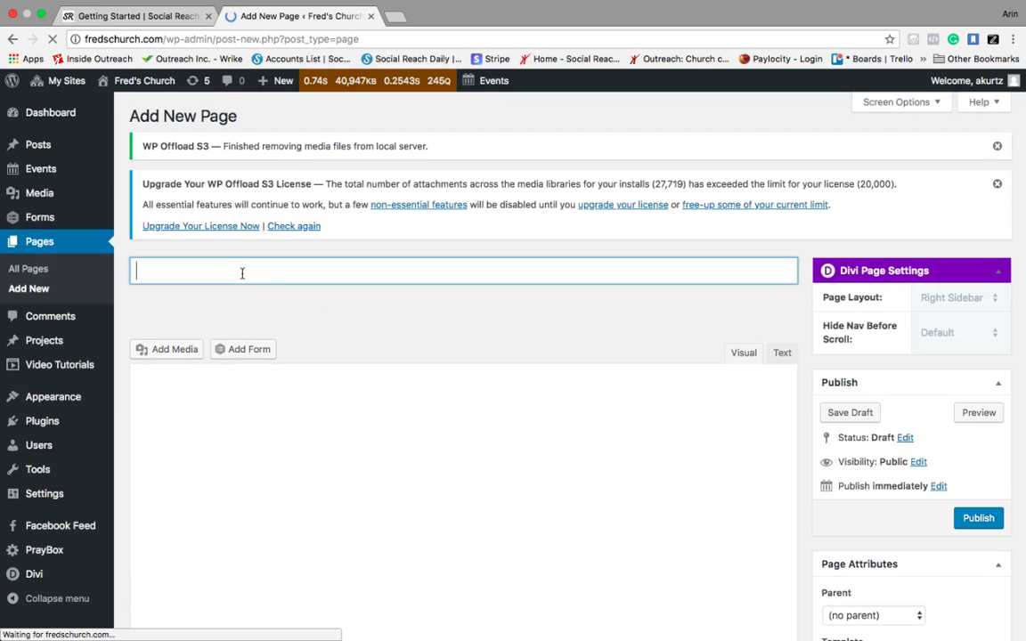
type("VBS")
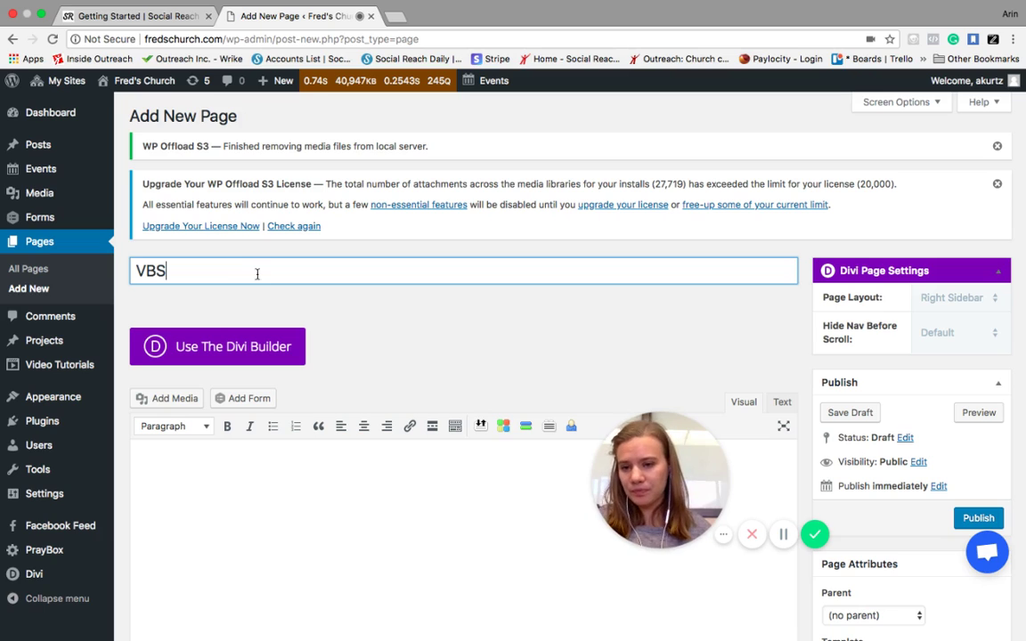
type(" Registration")
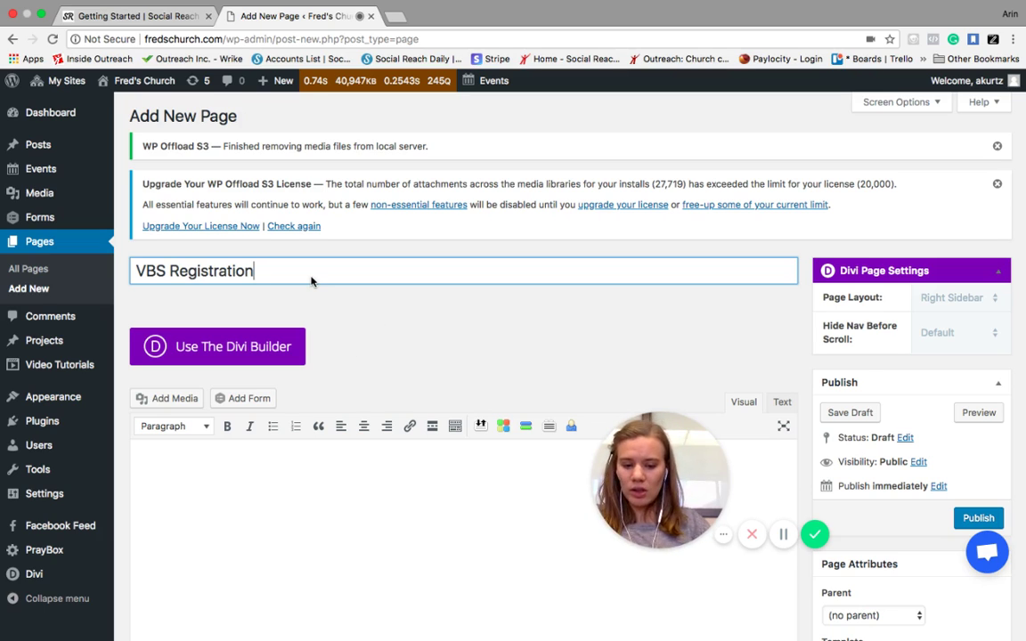
type(" 2018")
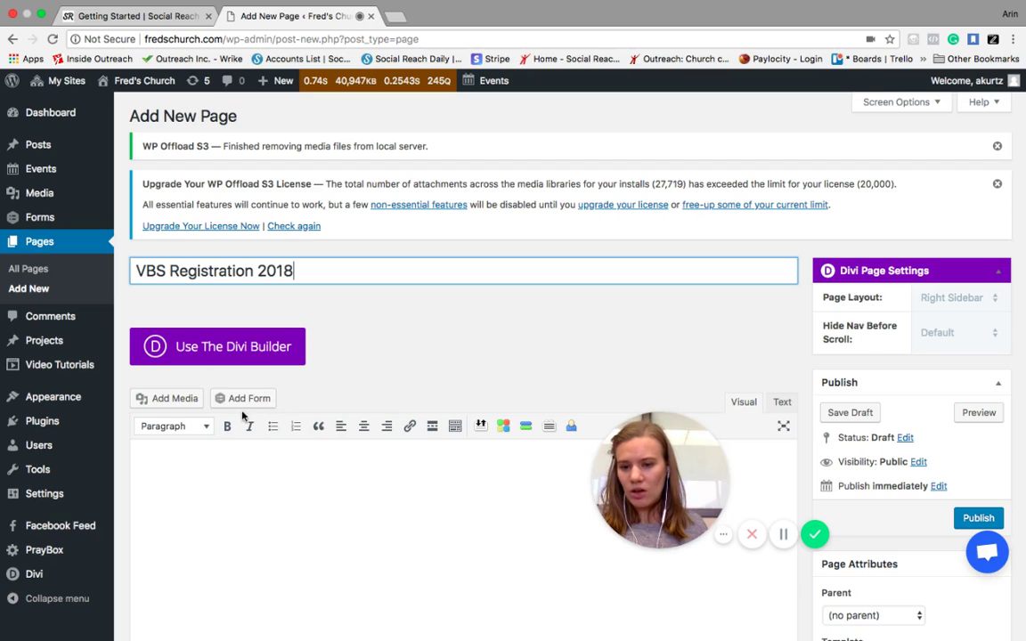
Insert the VBS Sign up form into the page content with its title and description displayed.
scroll(348, 395, "down", 2)
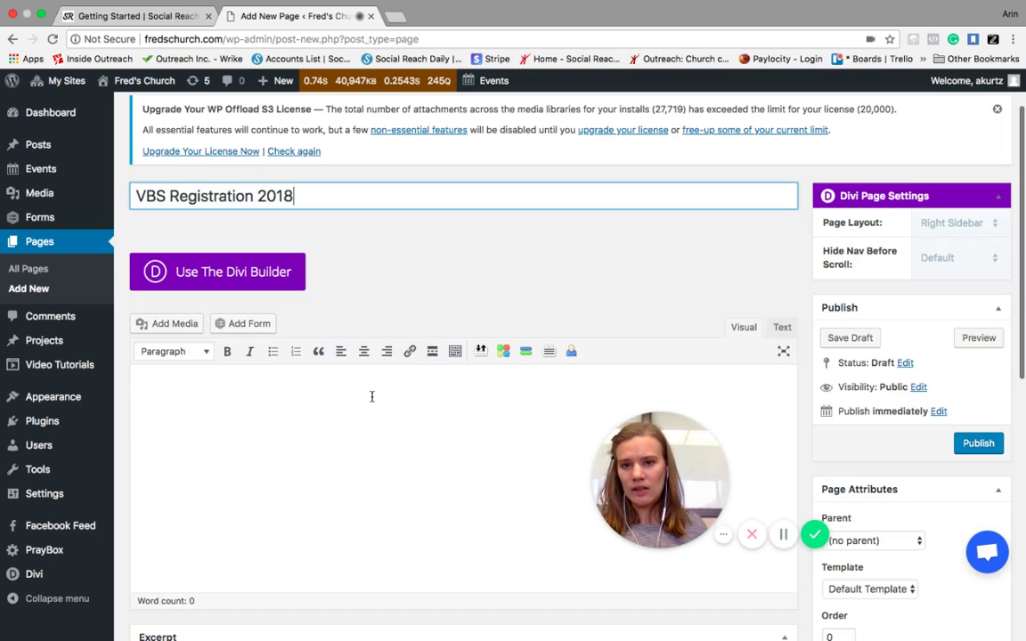
left_click(245, 323)
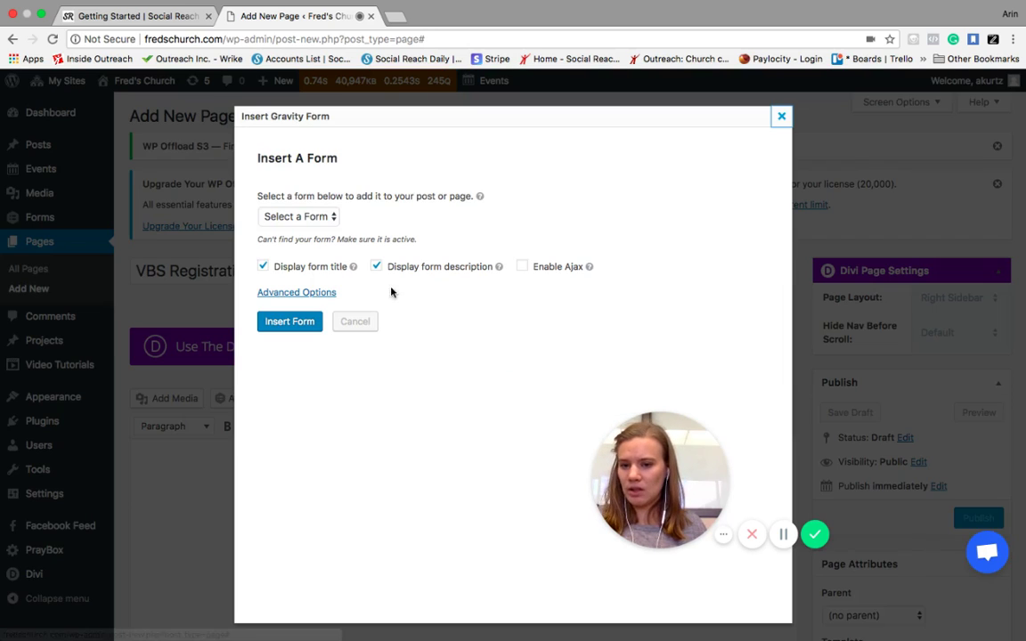
left_click(326, 216)
left_click(321, 204)
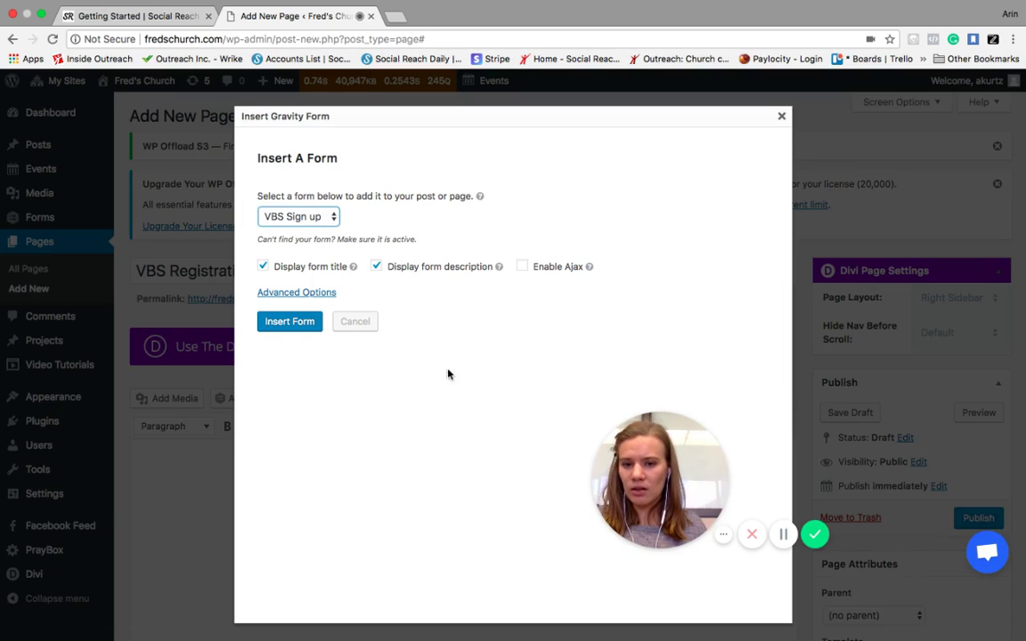
left_click(274, 322)
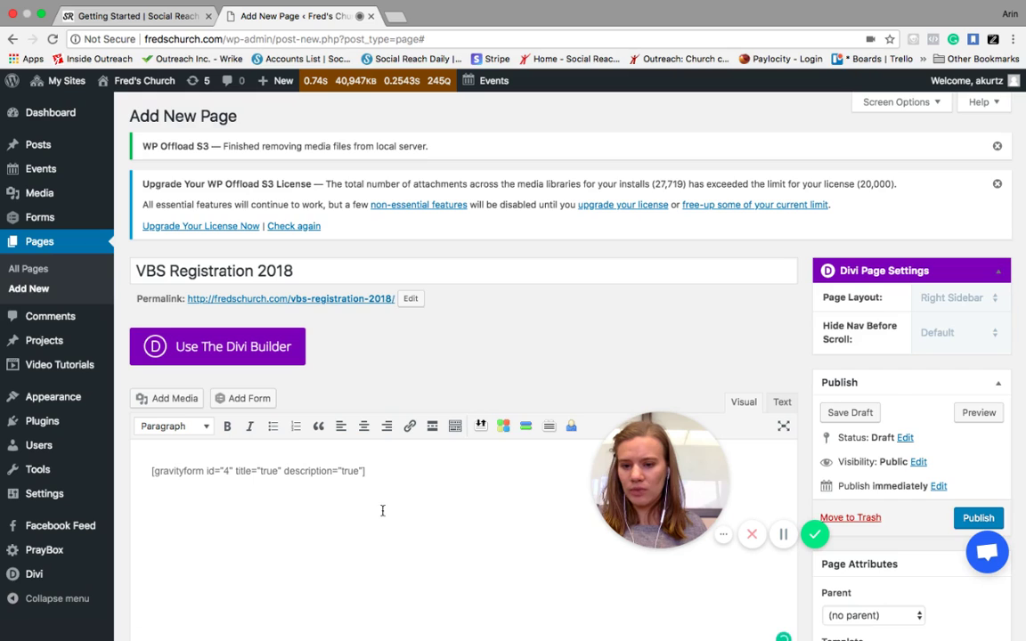
Examine the form shortcode inserted in the page content.
scroll(380, 508, "down", 2)
left_click_drag(365, 403, 144, 401)
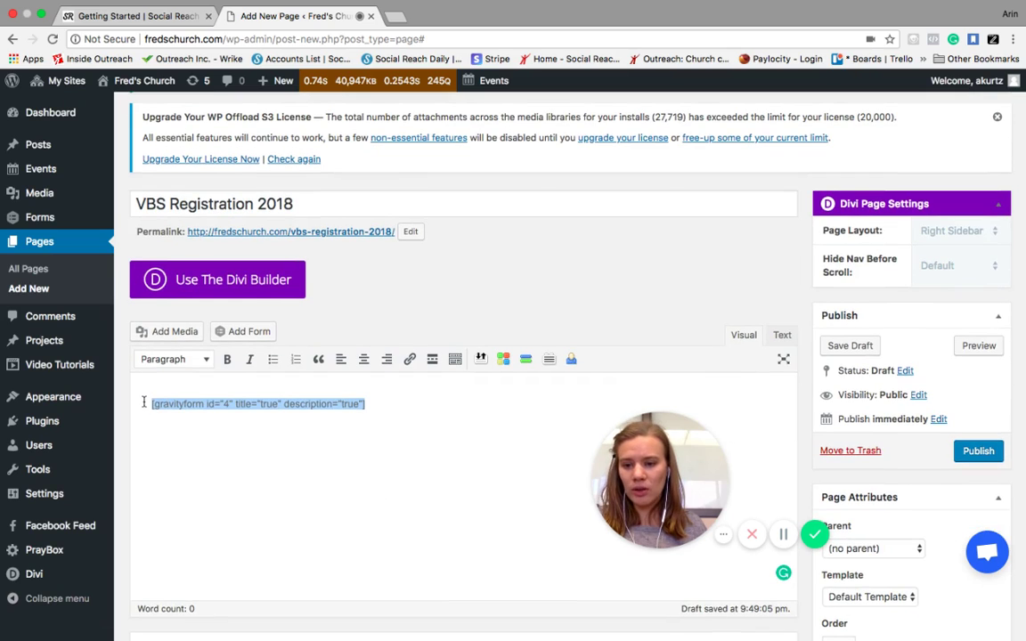
left_click_drag(381, 405, 145, 407)
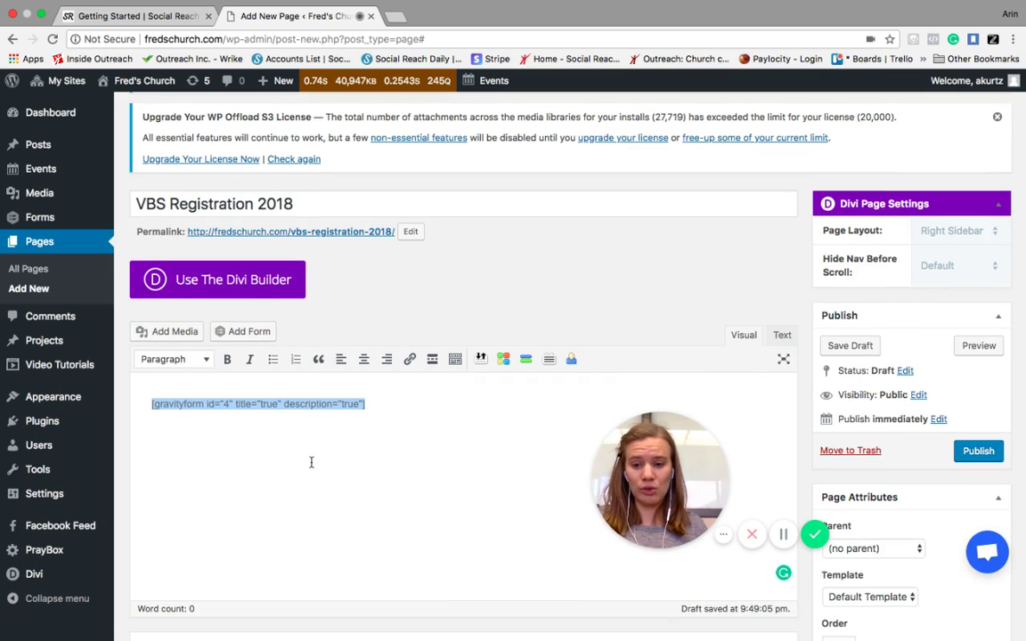
left_click(342, 444)
left_click_drag(391, 407, 152, 403)
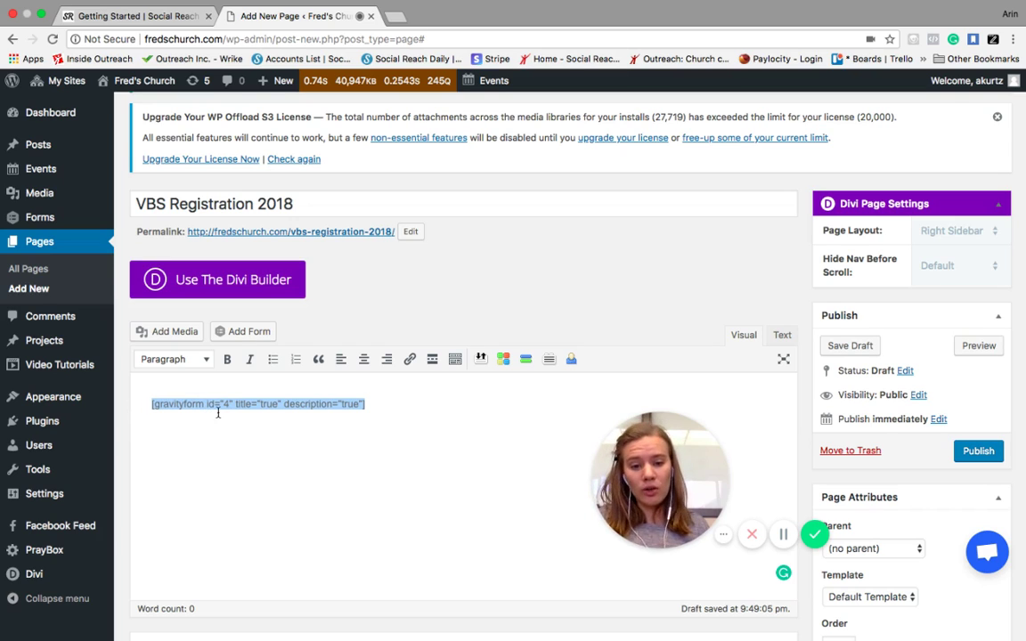
Publish the VBS Registration 2018 page.
scroll(476, 291, "down", 1)
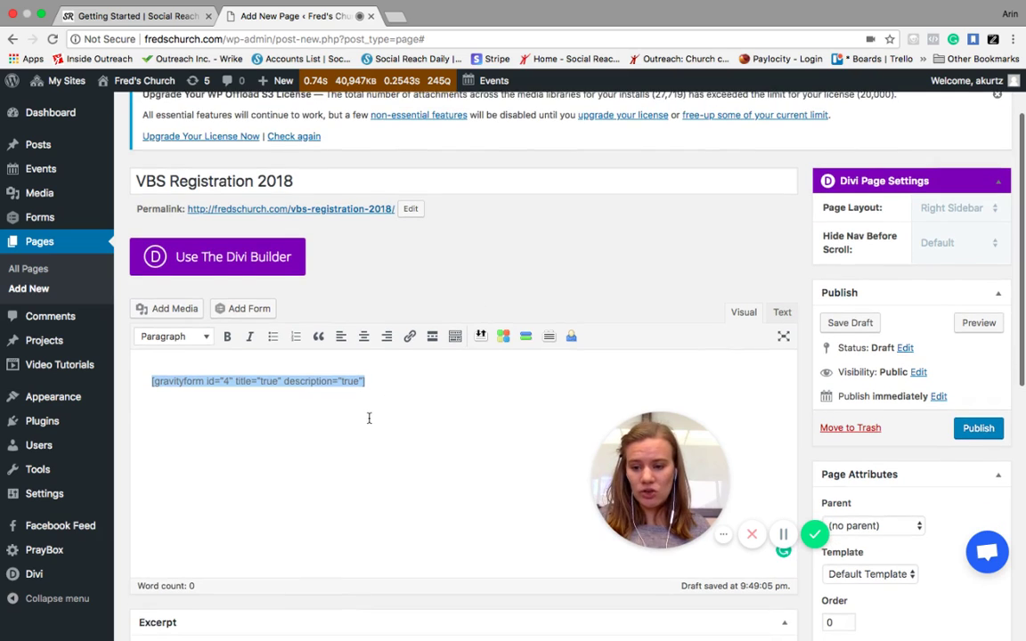
scroll(368, 417, "down", 5)
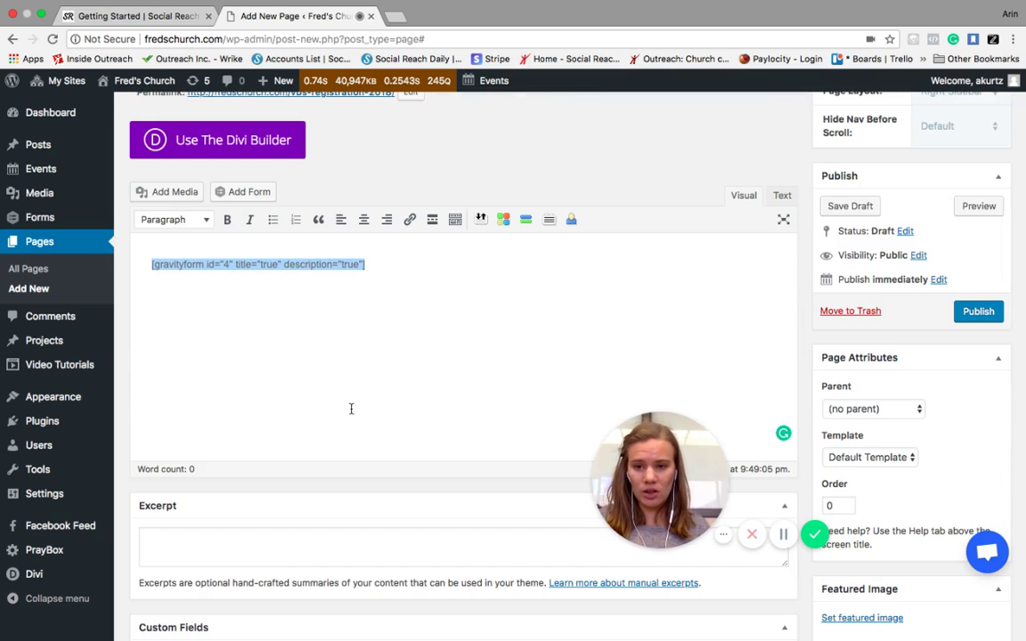
scroll(351, 409, "up", 1)
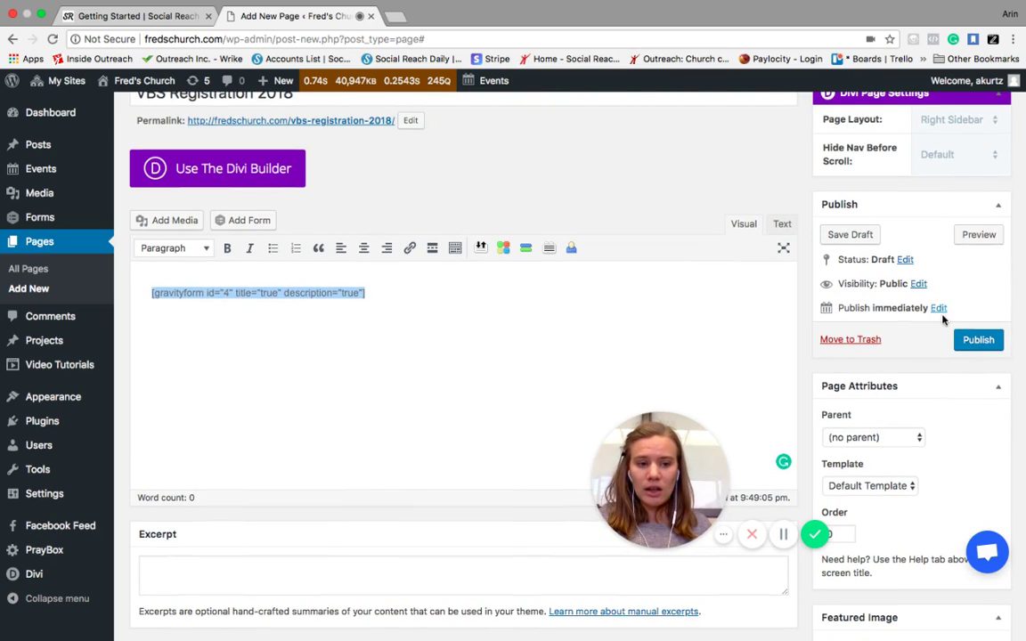
left_click(979, 343)
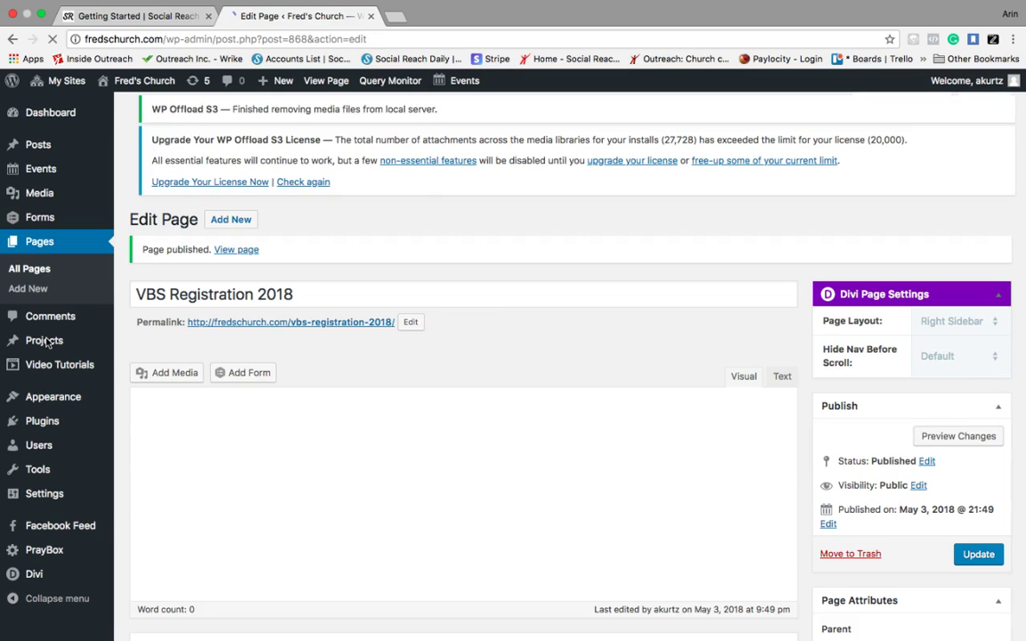
Add the VBS Registration 2018 page to the Primary Menu in the site's menu settings.
left_click(51, 400)
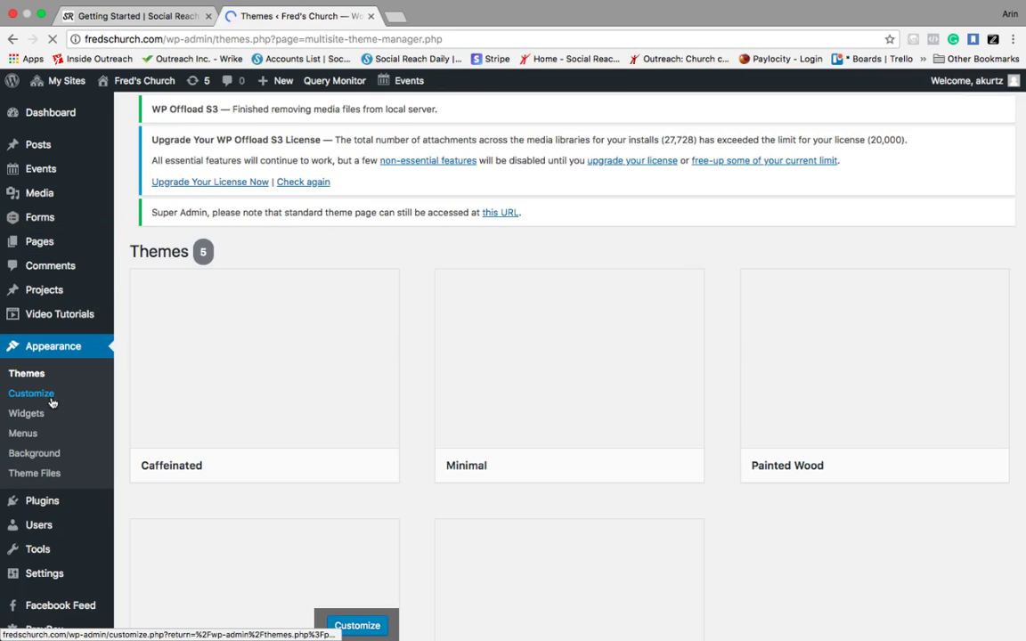
left_click(14, 435)
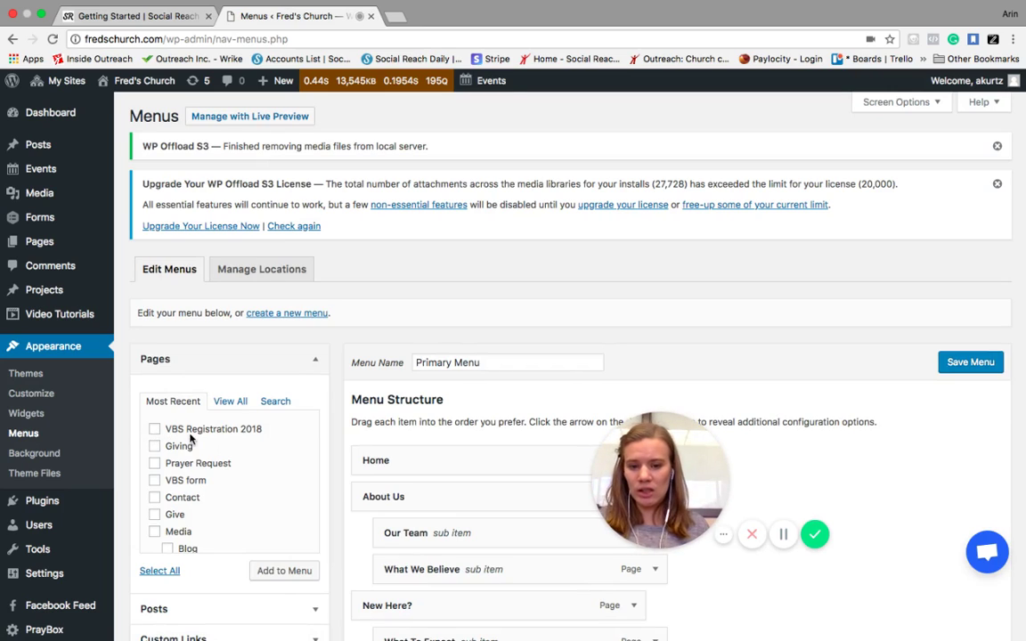
left_click(154, 429)
scroll(311, 479, "down", 3)
scroll(312, 454, "up", 5)
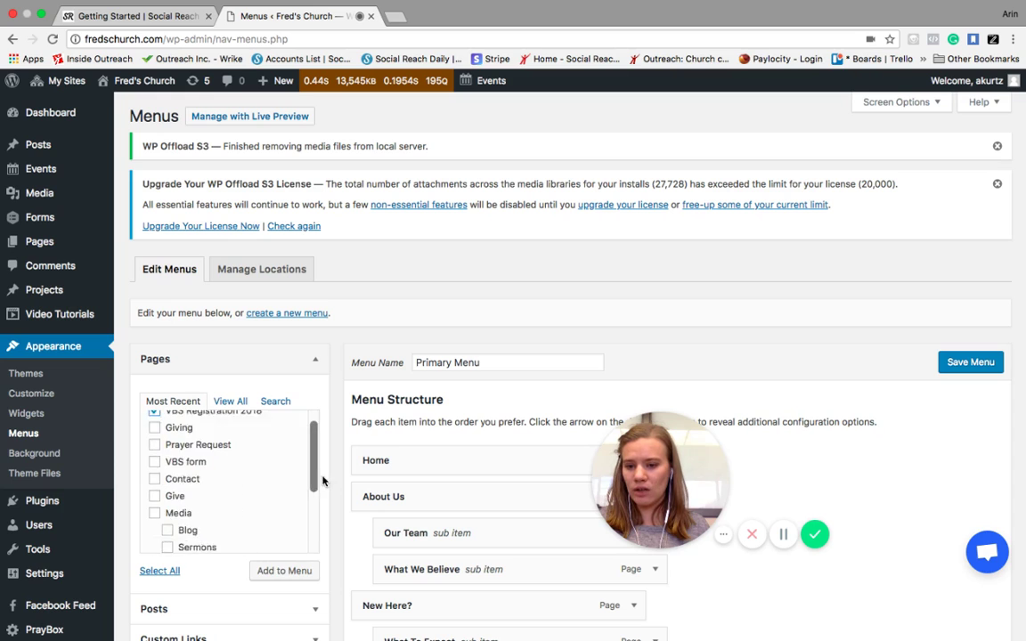
scroll(324, 488, "down", 2)
left_click(292, 489)
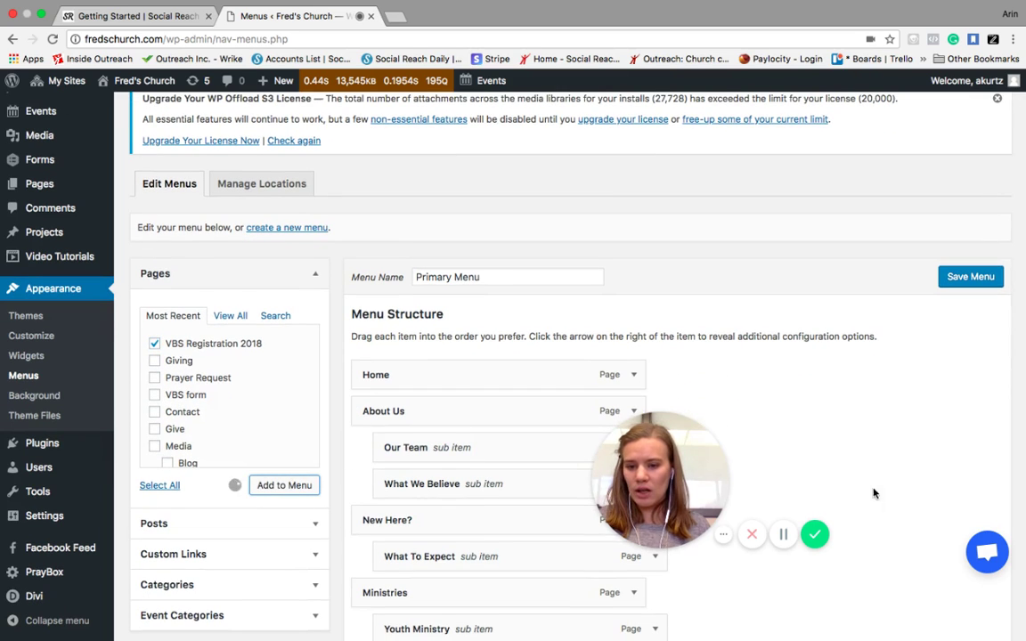
Nest the VBS Registration 2018 menu item as a sub item under Youth Ministry and save the menu.
scroll(831, 406, "down", 6)
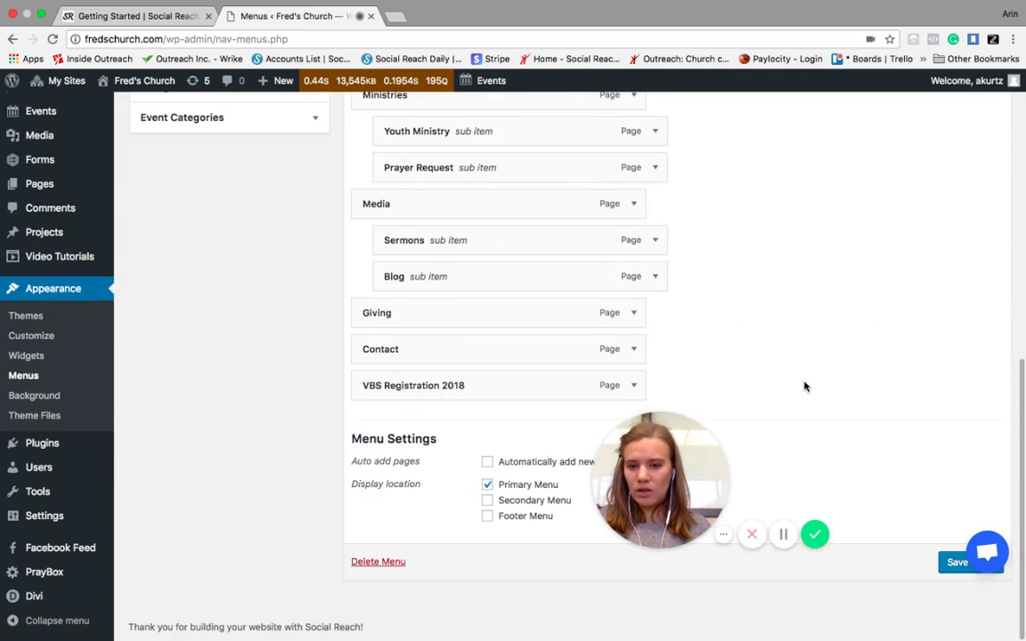
scroll(804, 385, "up", 1)
left_click_drag(453, 421, 490, 205)
scroll(937, 579, "down", 1)
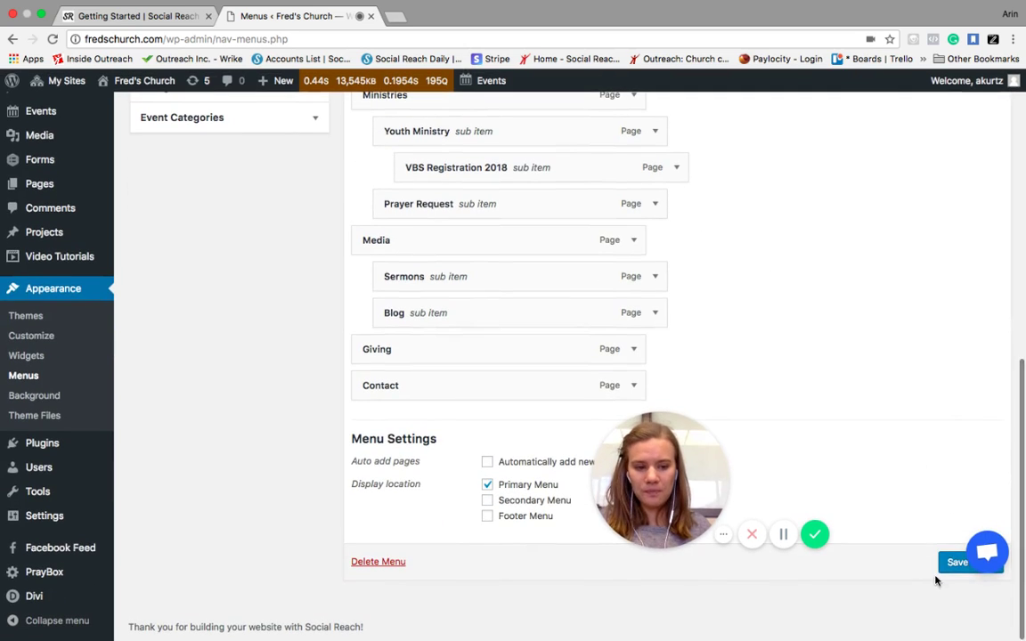
left_click(949, 563)
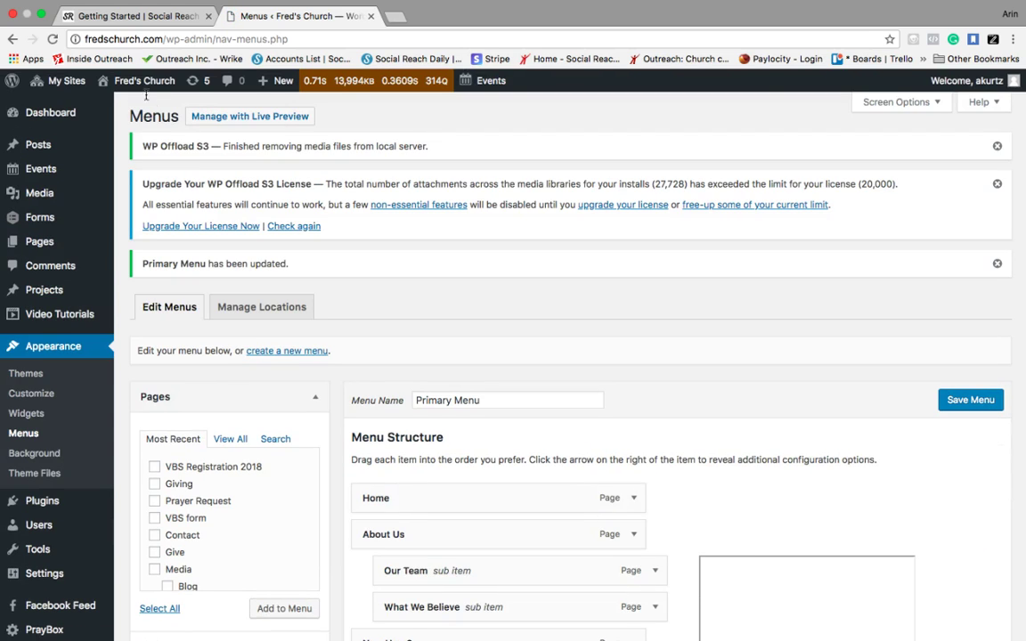
Visit the live site and open VBS Registration 2018 from the Youth Ministry submenu under Ministries.
mouse_move(129, 85)
left_click(125, 105)
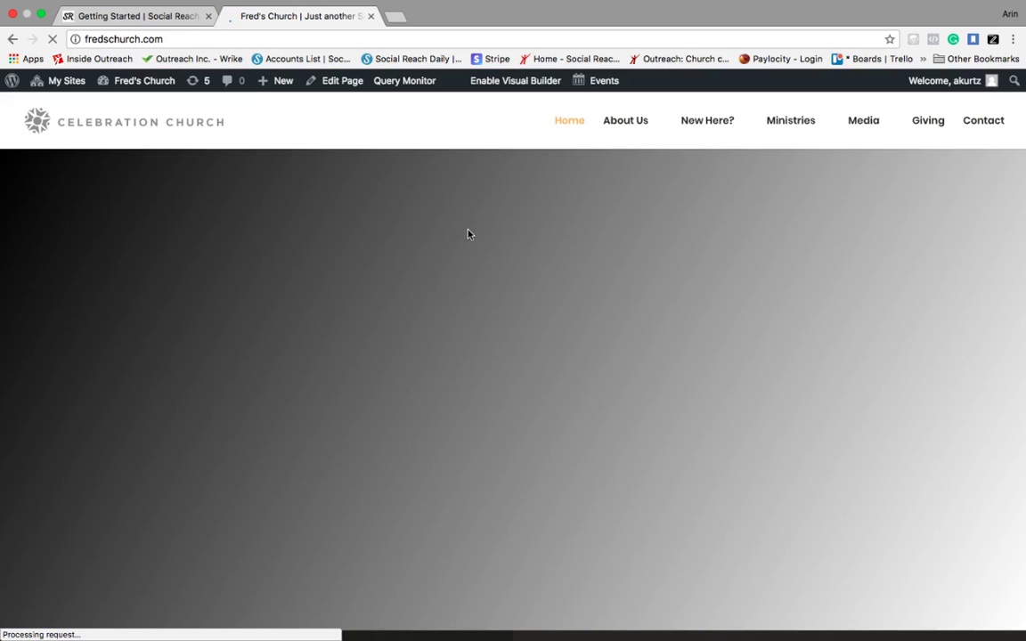
mouse_move(786, 131)
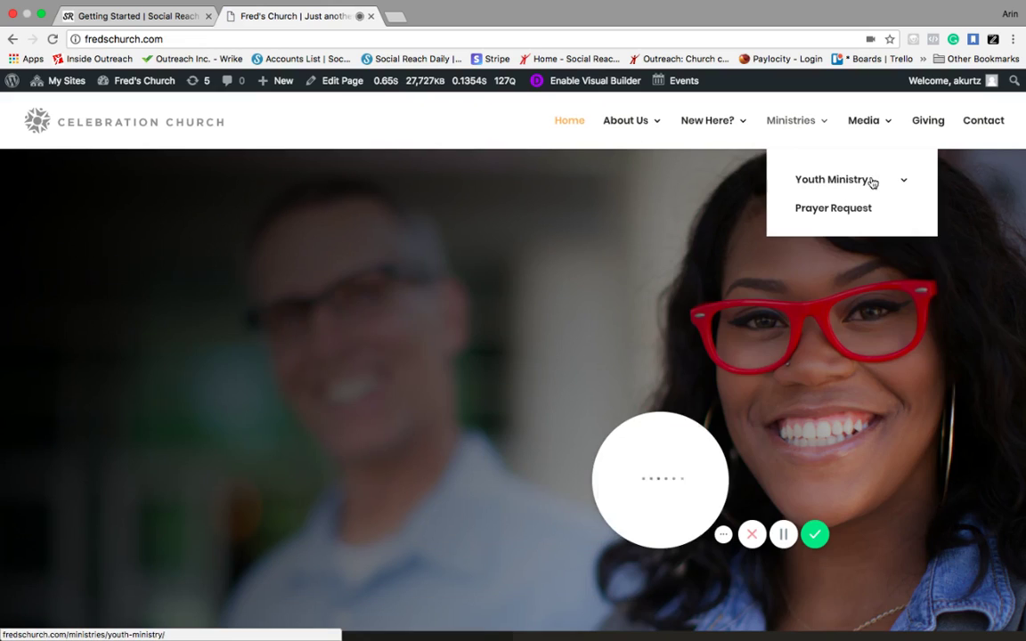
mouse_move(795, 178)
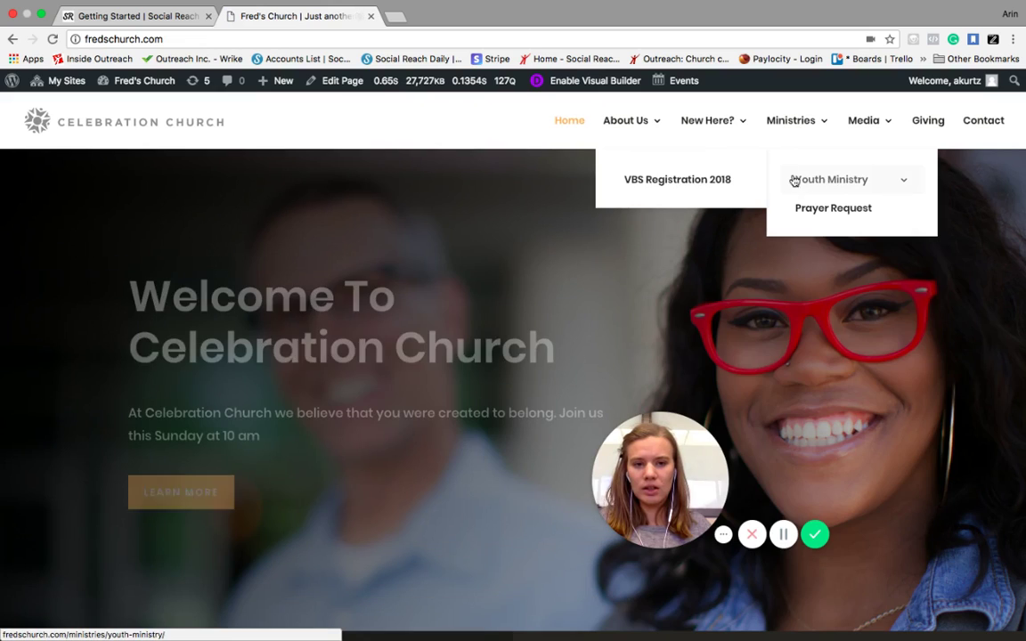
left_click(676, 179)
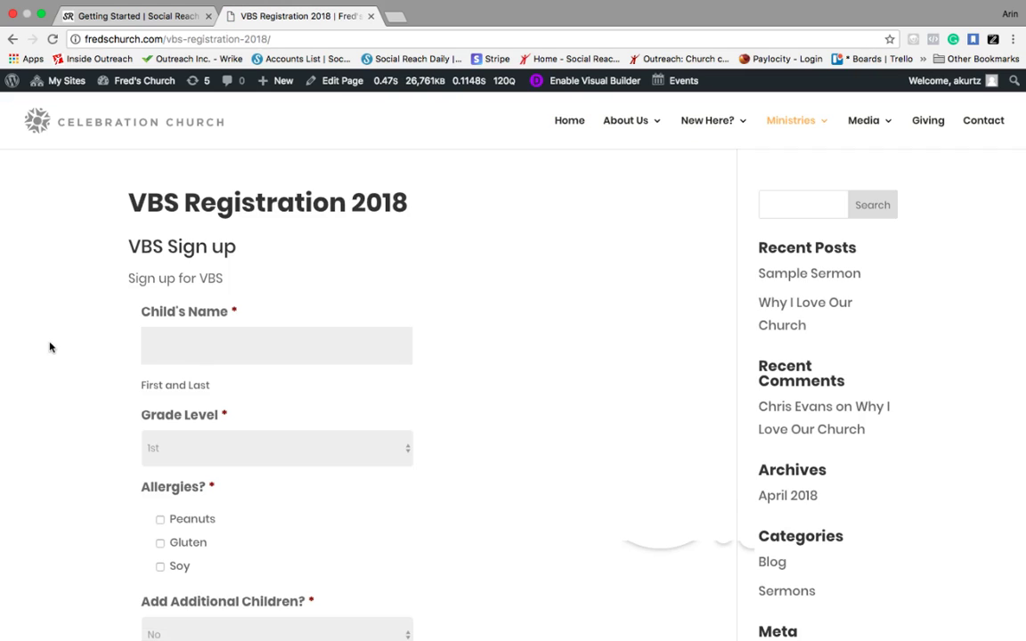
Test the live sign-up form by answering Yes to "Add Additional Children?".
scroll(49, 347, "down", 4)
scroll(50, 347, "up", 3)
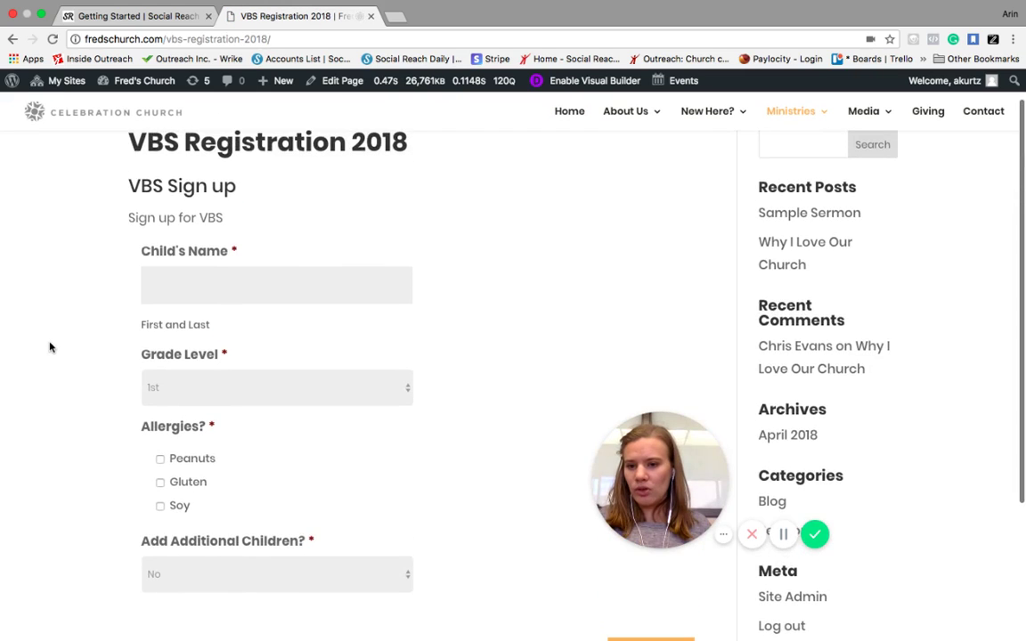
scroll(60, 354, "down", 3)
left_click(183, 441)
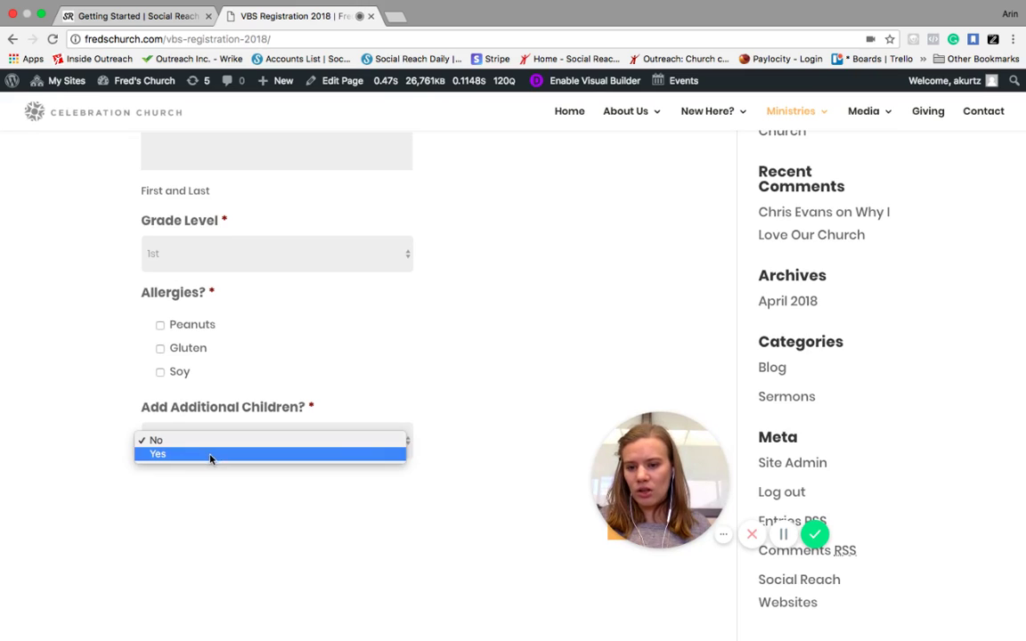
left_click(211, 455)
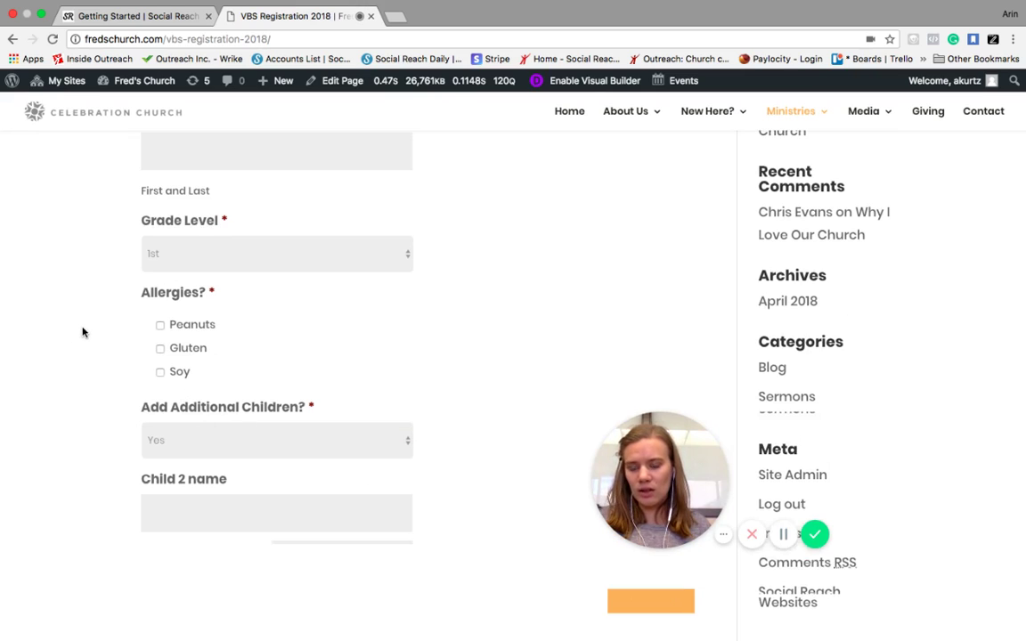
Review the live registration form, checking its fields and the VBS Sign up heading beneath the page title.
scroll(335, 345, "up", 3)
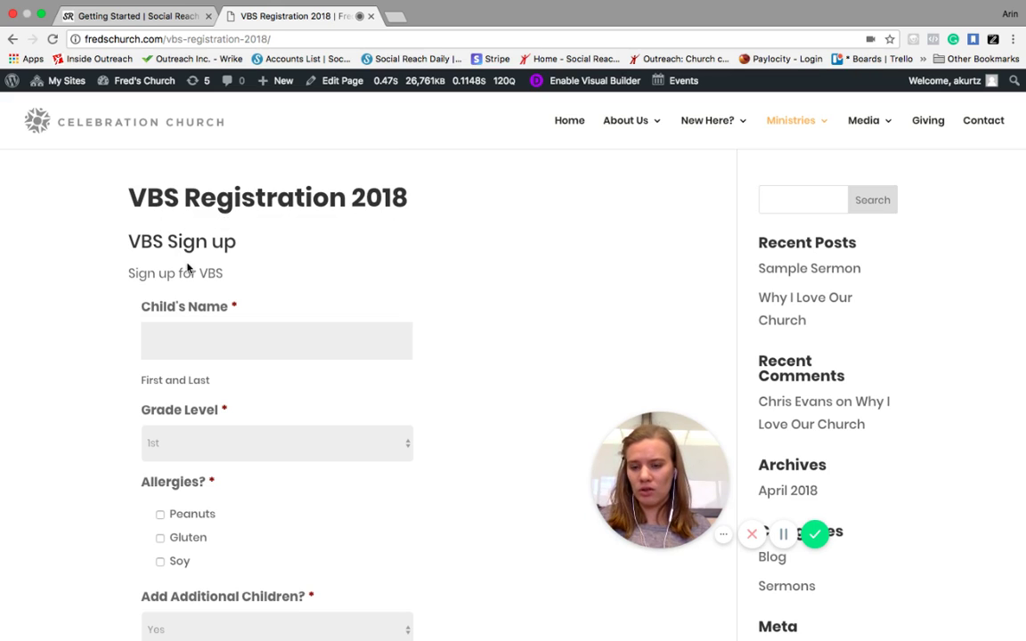
scroll(188, 267, "down", 3)
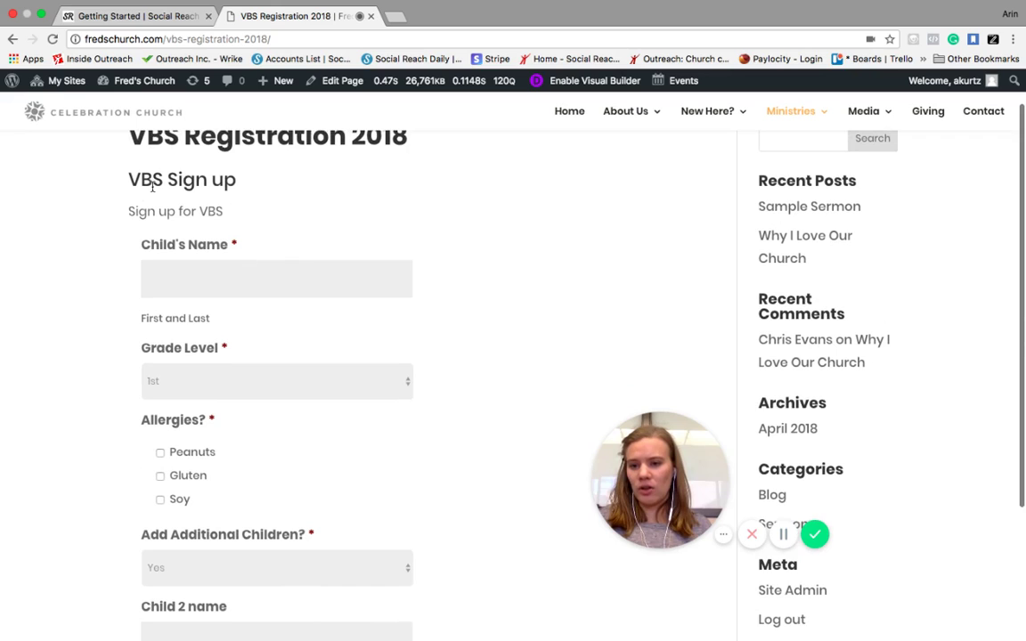
left_click_drag(243, 184, 93, 185)
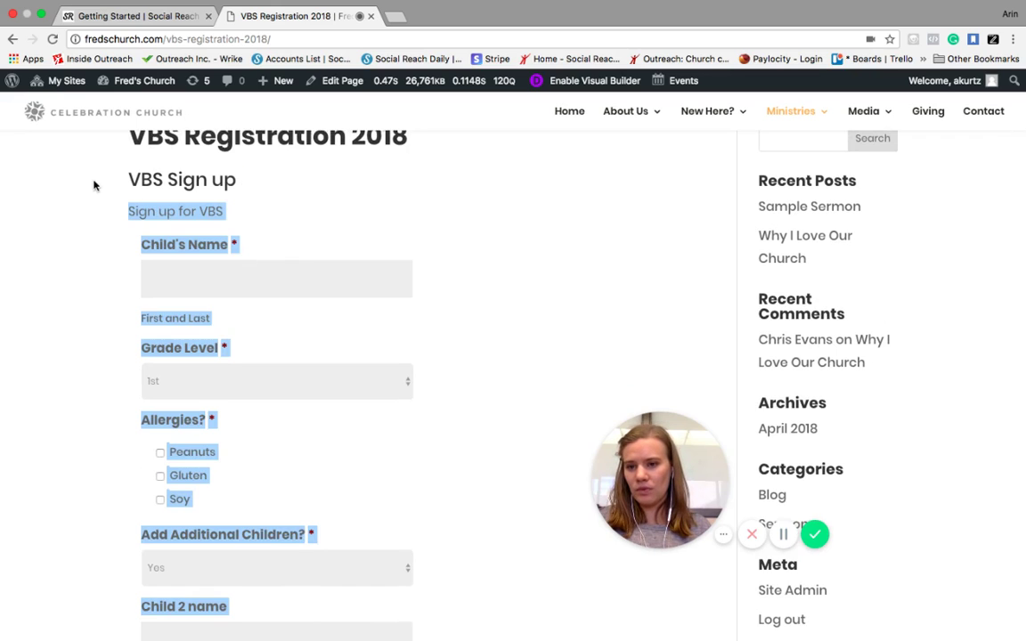
left_click(225, 179)
left_click_drag(238, 181, 136, 175)
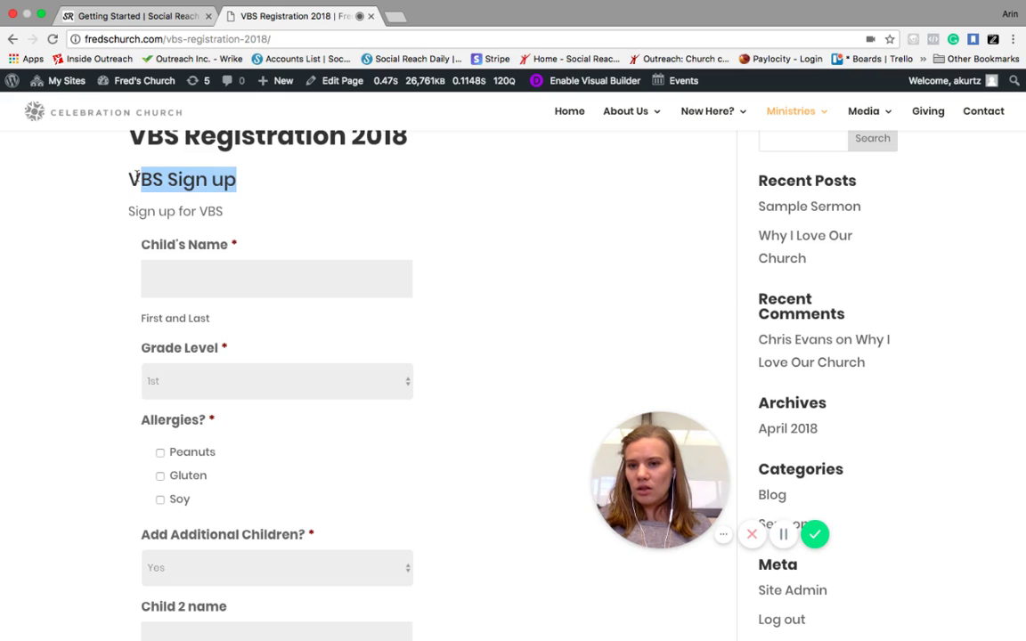
scroll(265, 210, "up", 2)
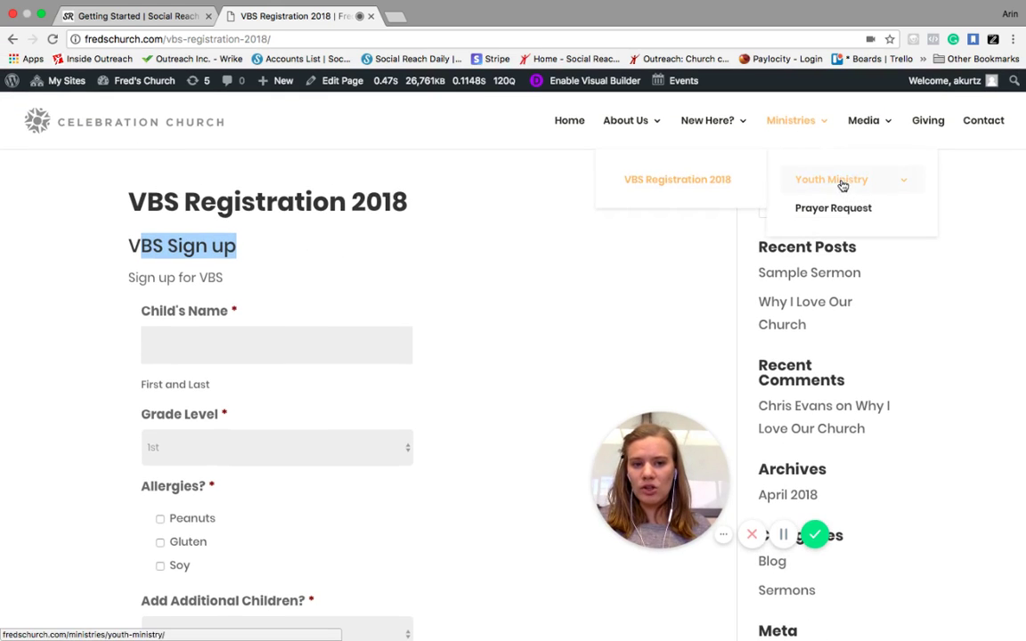
Return to the dashboard, search the pages for "vbs", and open VBS Registration 2018 for editing.
left_click(13, 39)
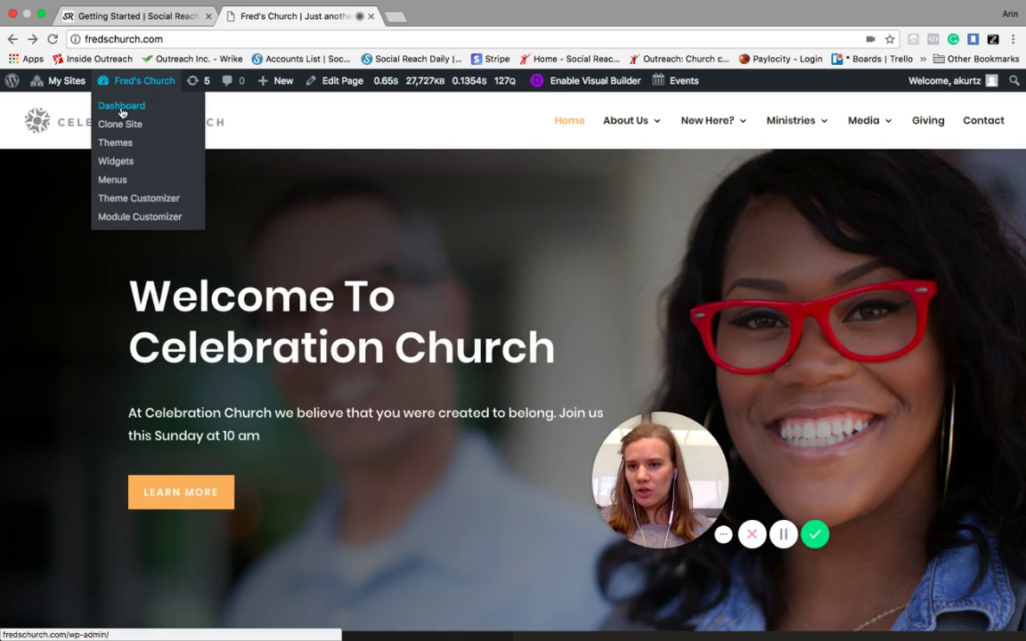
left_click(111, 101)
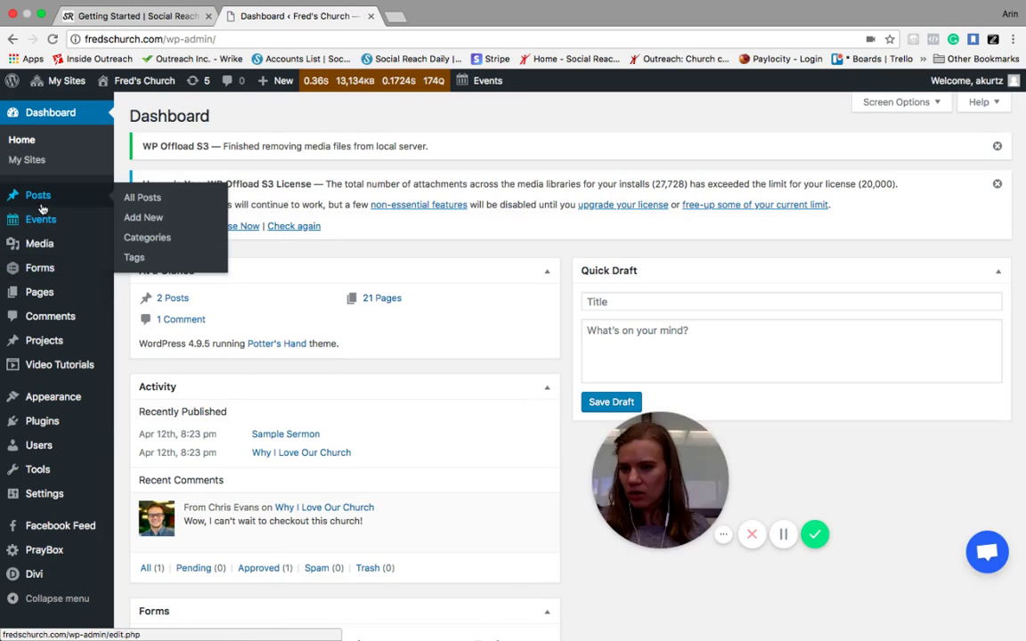
mouse_move(51, 302)
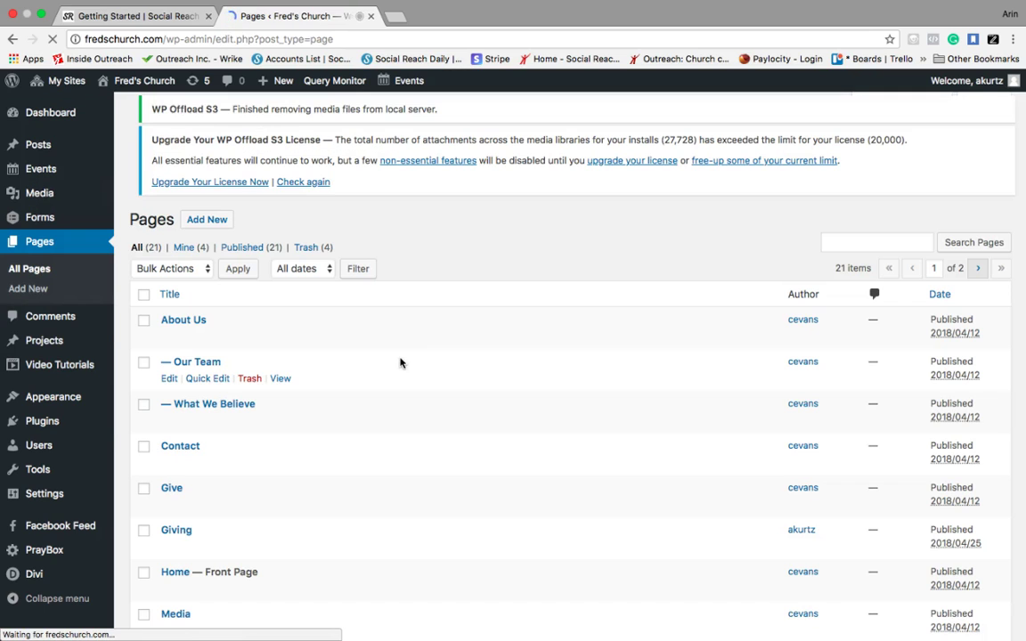
left_click(858, 260)
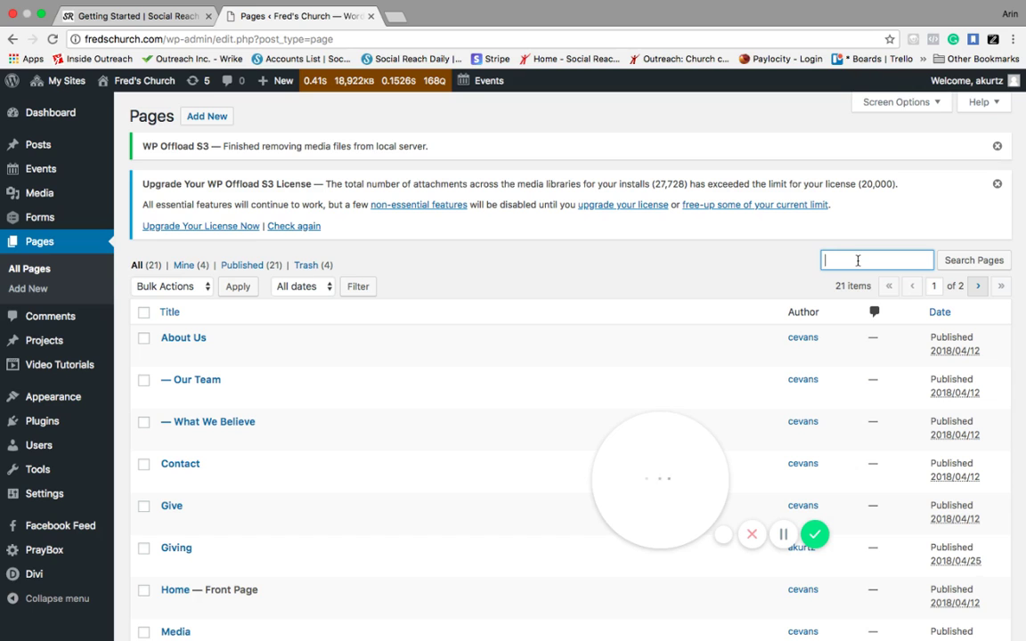
type("vbs")
key("Return")
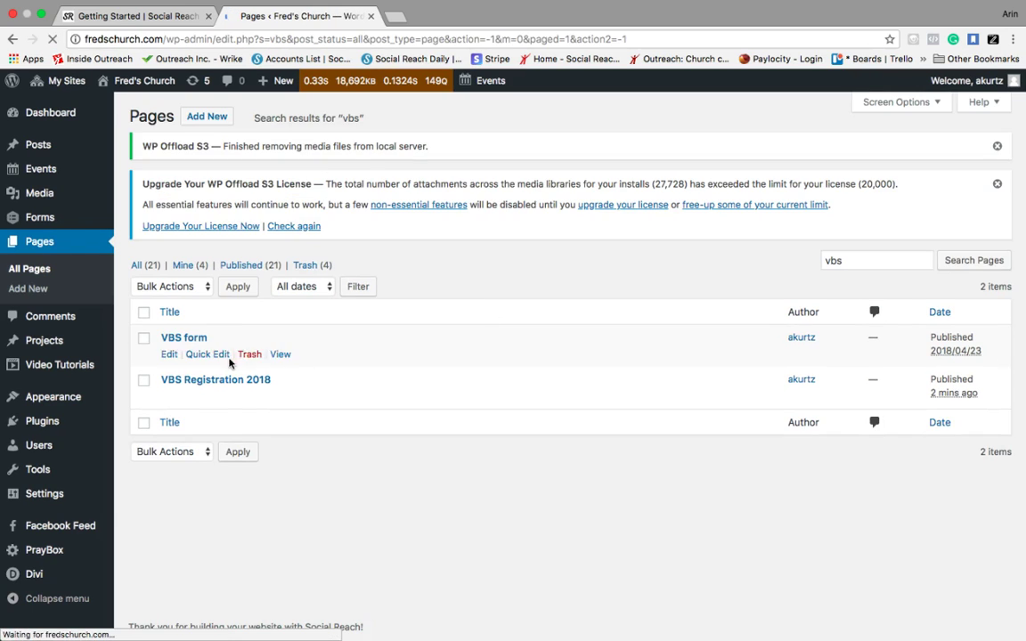
left_click(219, 382)
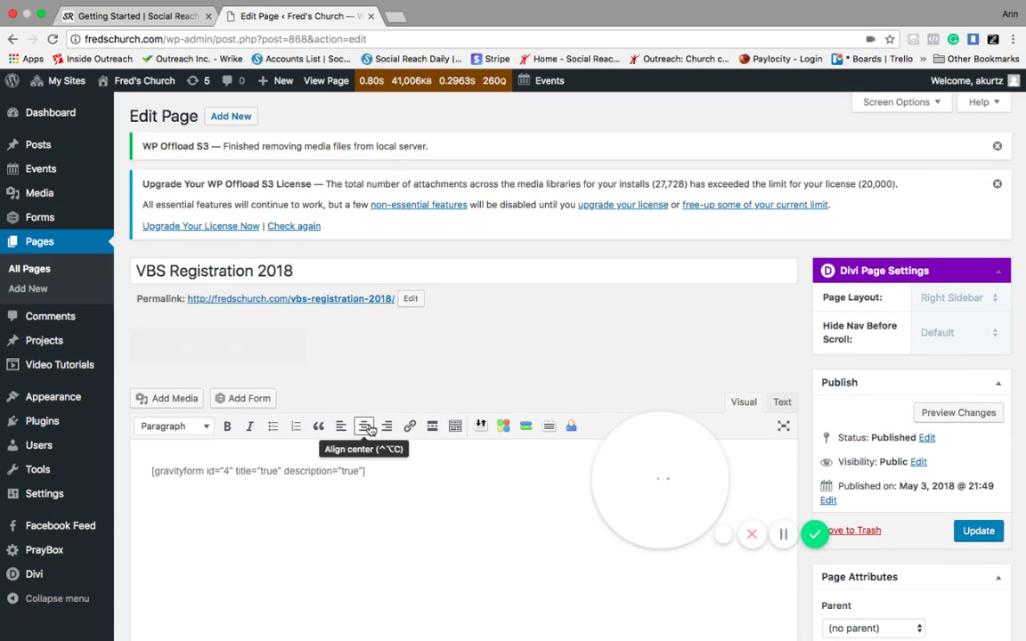
Try center alignment on the form shortcode and restore its left alignment.
left_click(364, 427)
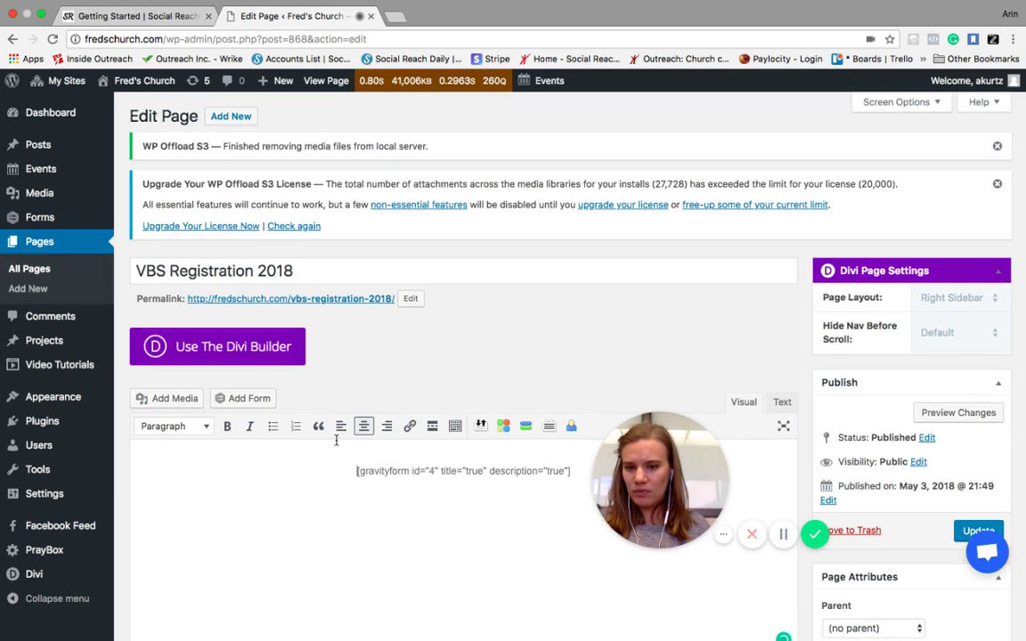
left_click(341, 426)
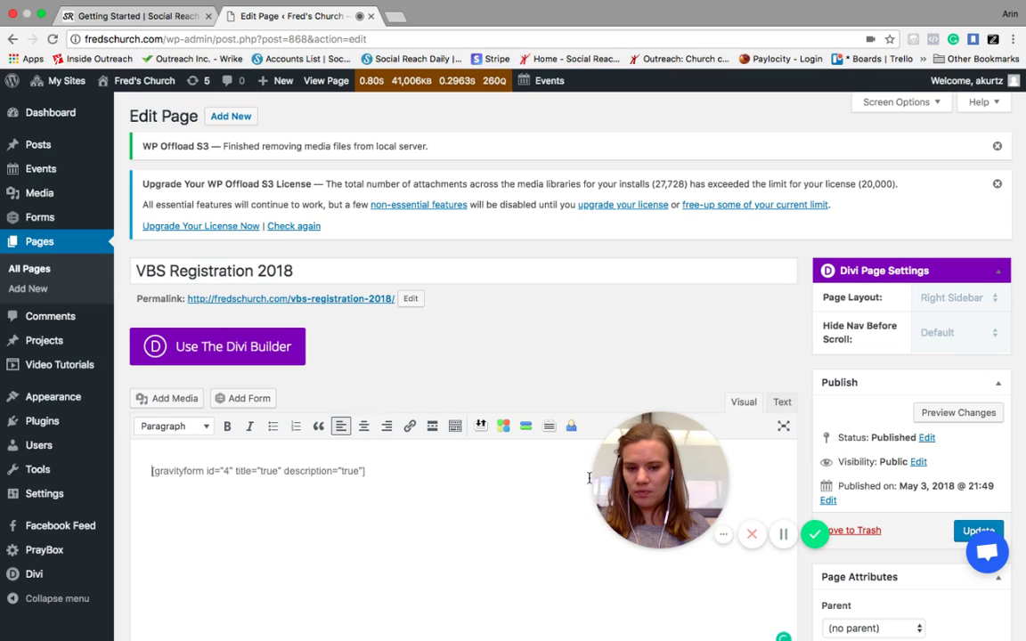
triple_click(381, 472)
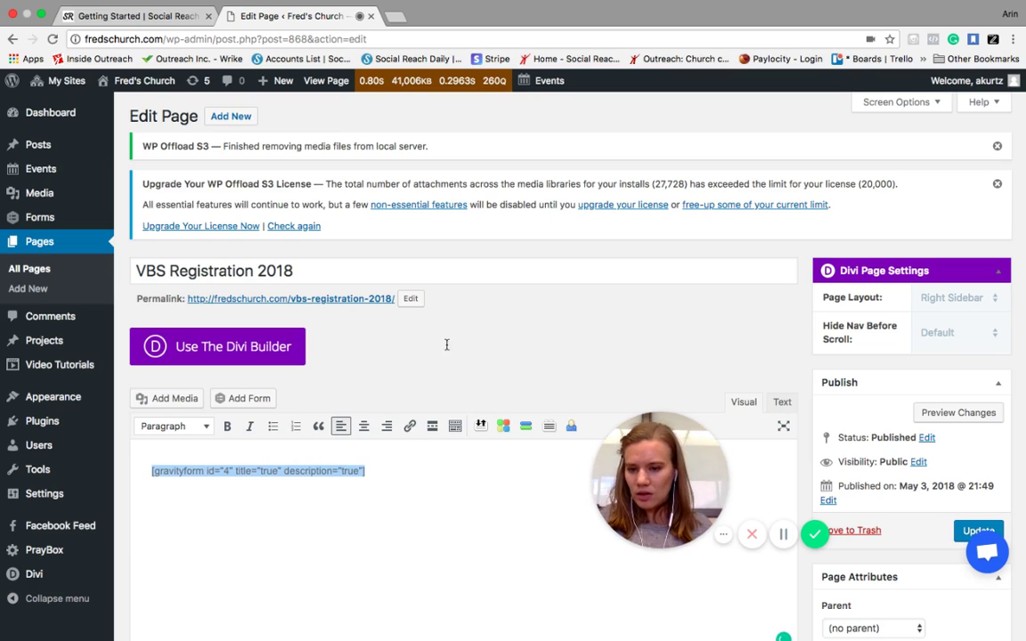
left_click(137, 87)
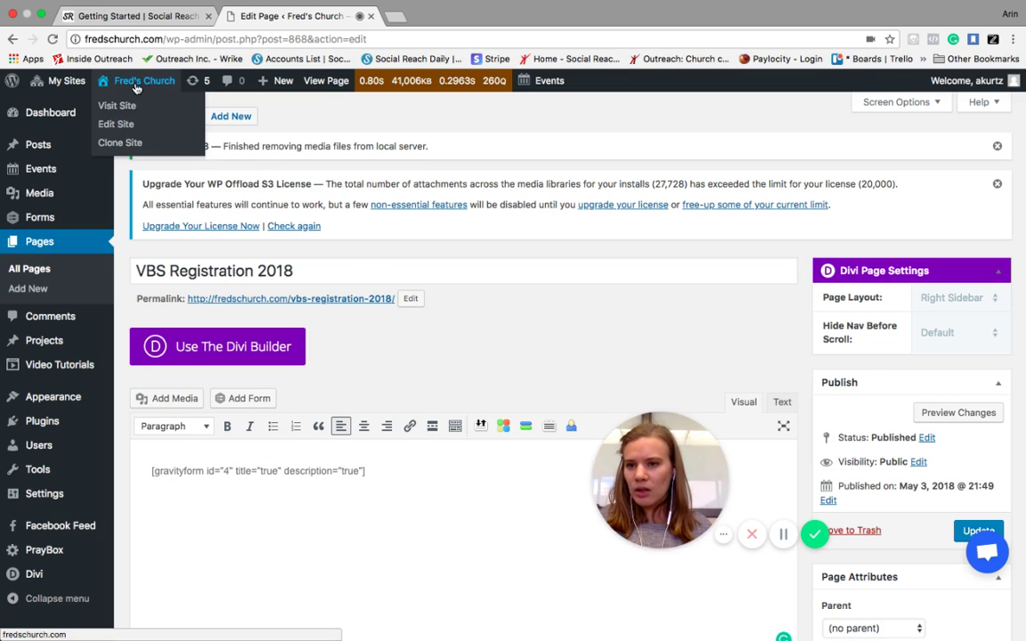
Copy the shortcode [gravityform id="4" title="true" description="true"] from the page content.
left_click_drag(371, 472, 90, 469)
key("super+c")
left_click(501, 376)
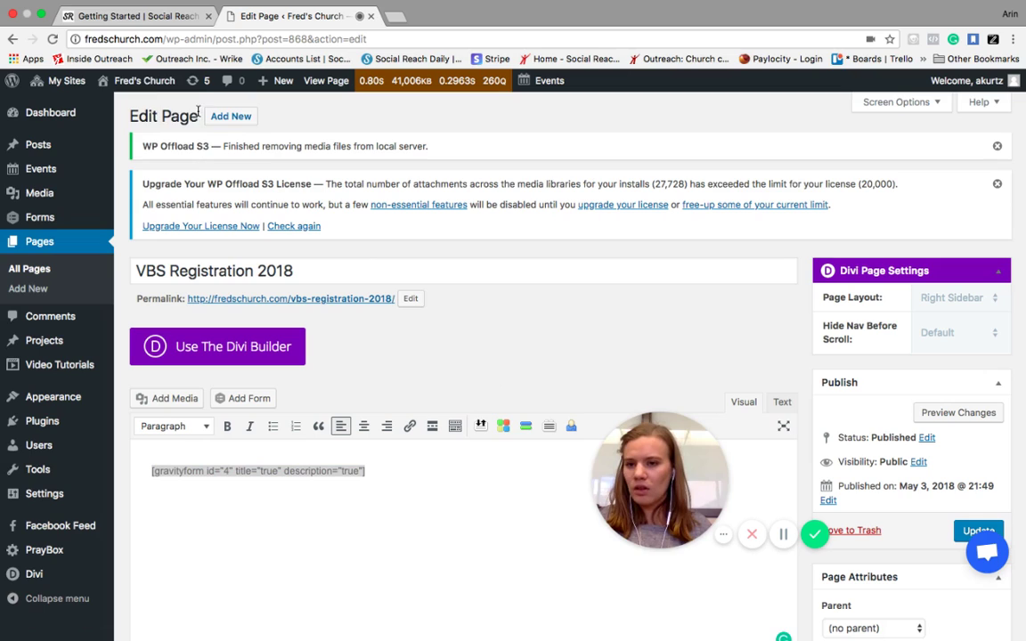
Leave the page editor without saving, open the live Youth Ministry page, and enable the Visual Builder on it.
mouse_move(137, 84)
left_click(128, 108)
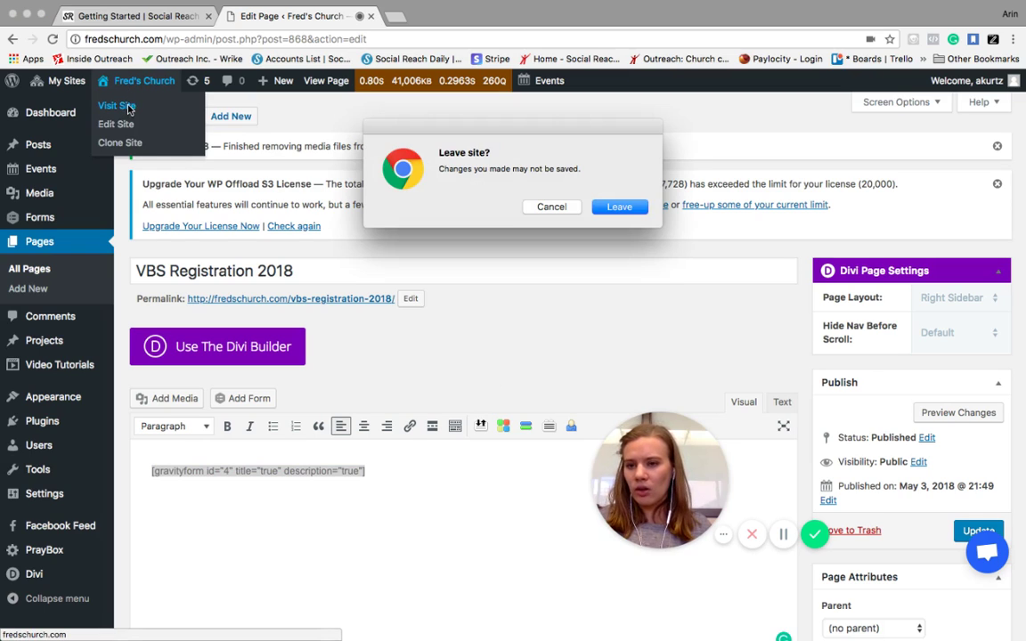
left_click(618, 208)
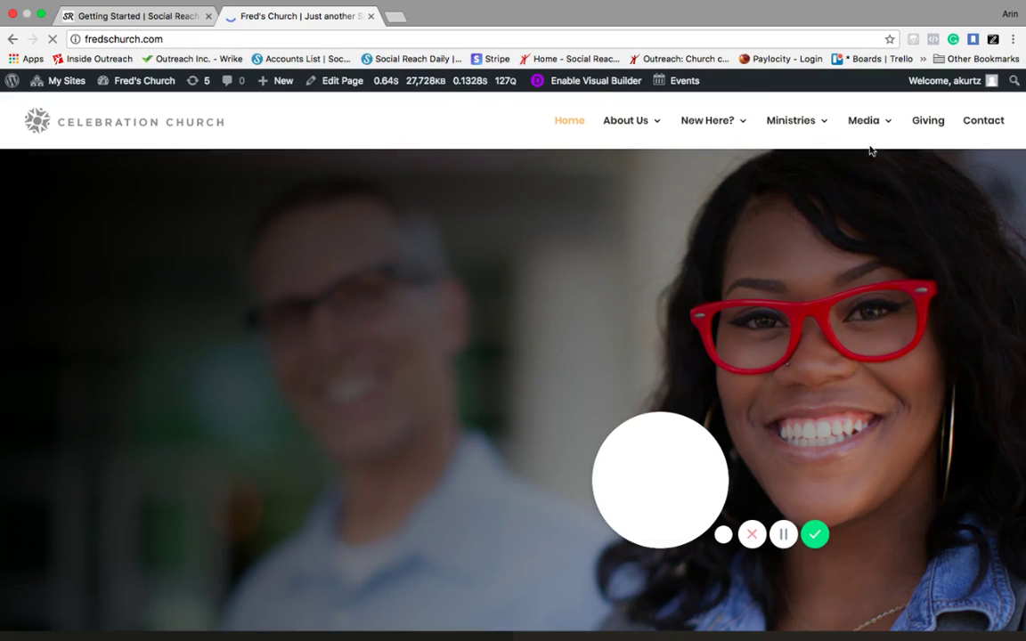
mouse_move(787, 121)
left_click(837, 183)
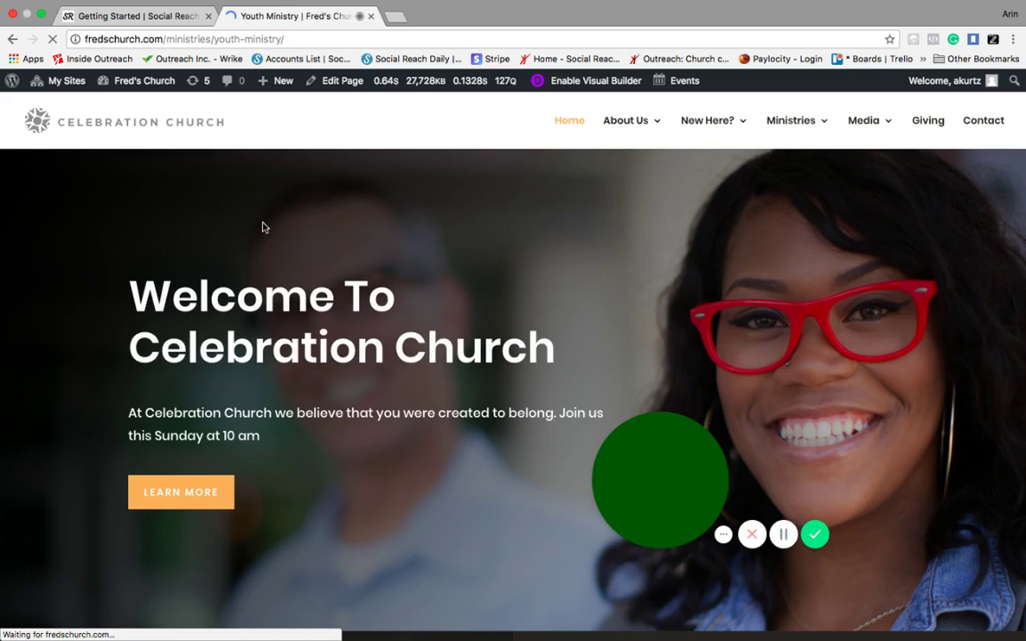
scroll(304, 269, "down", 5)
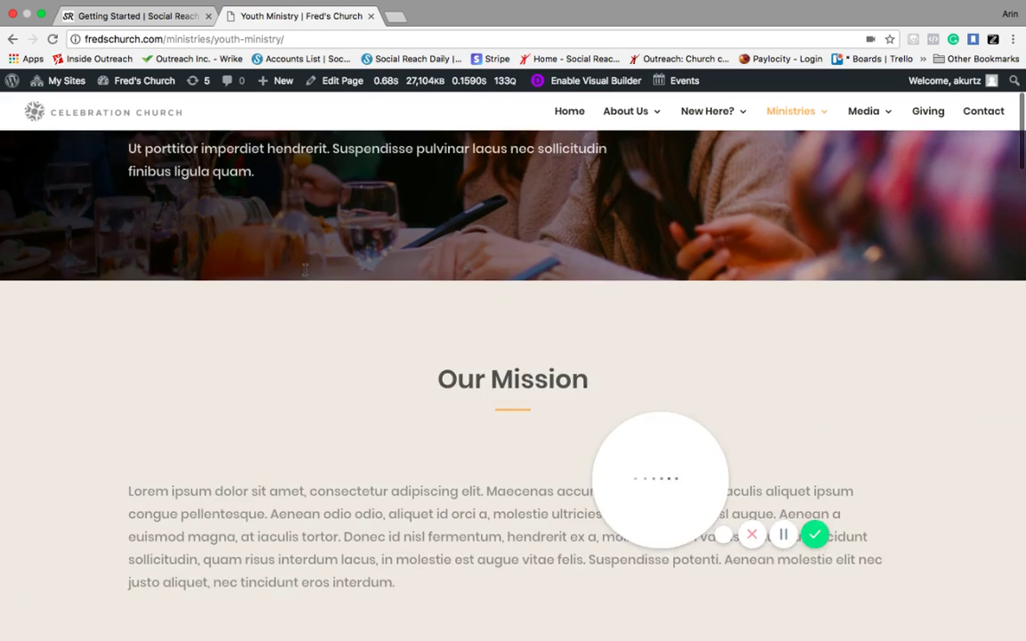
left_click(568, 86)
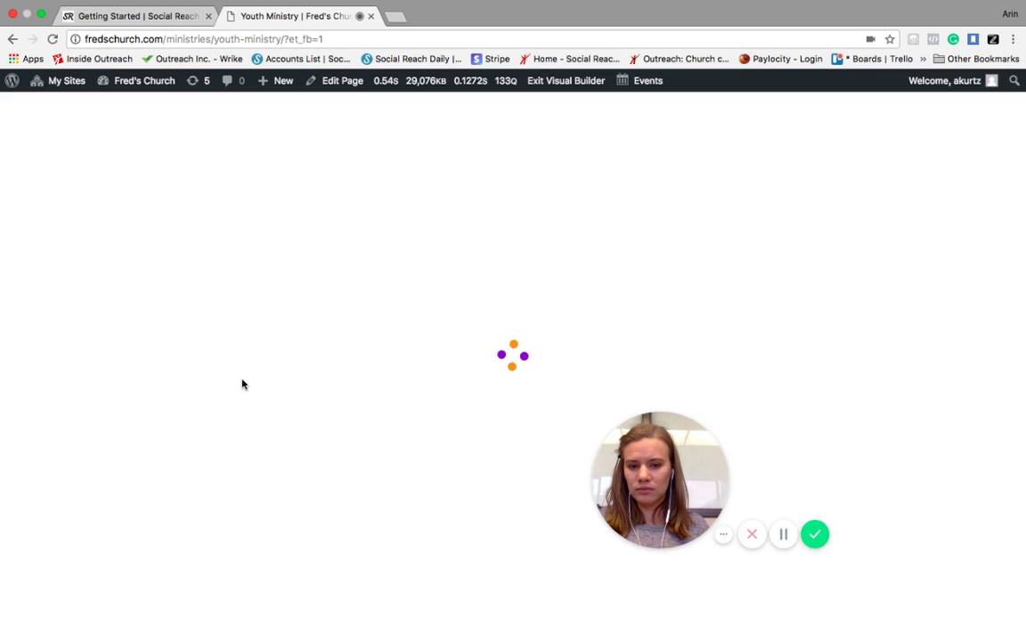
Insert a Code module below the divider between the mission text and Our Groups on the Youth Ministry page.
scroll(242, 383, "down", 3)
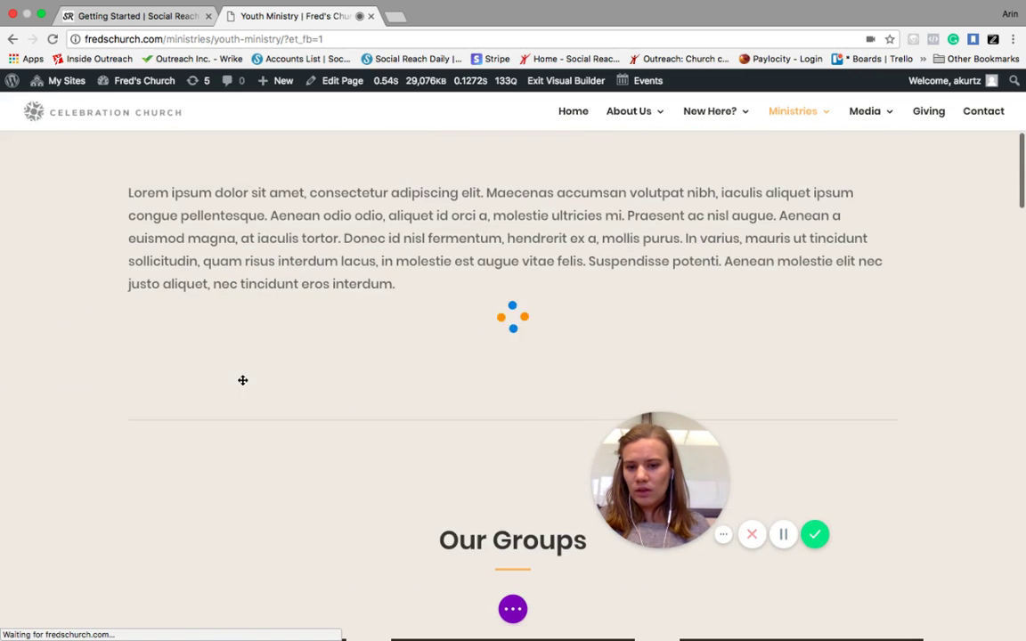
scroll(402, 424, "down", 3)
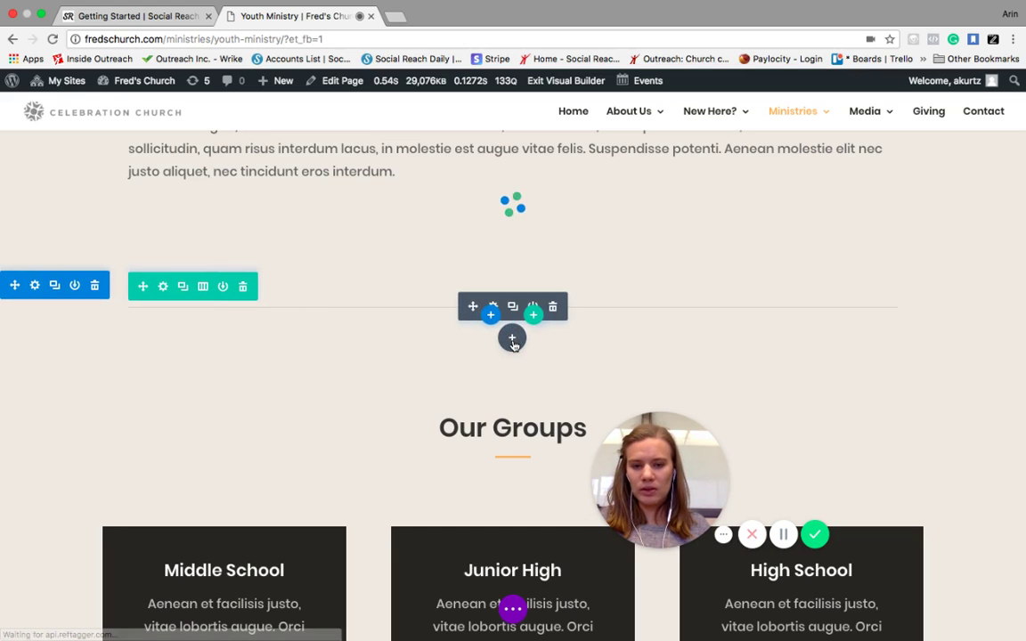
left_click(513, 342)
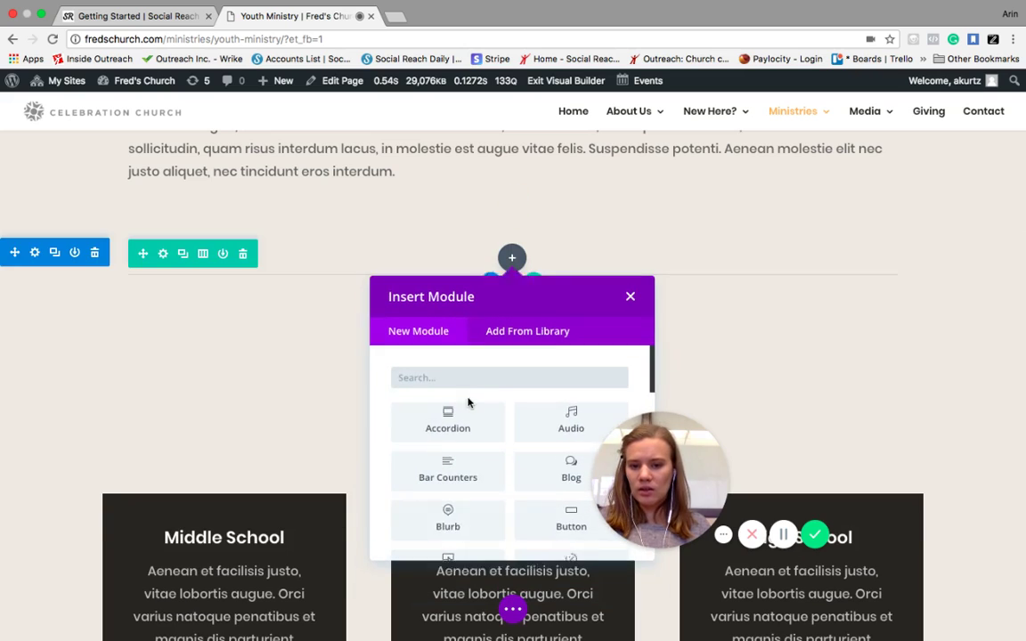
type("code")
left_click(449, 419)
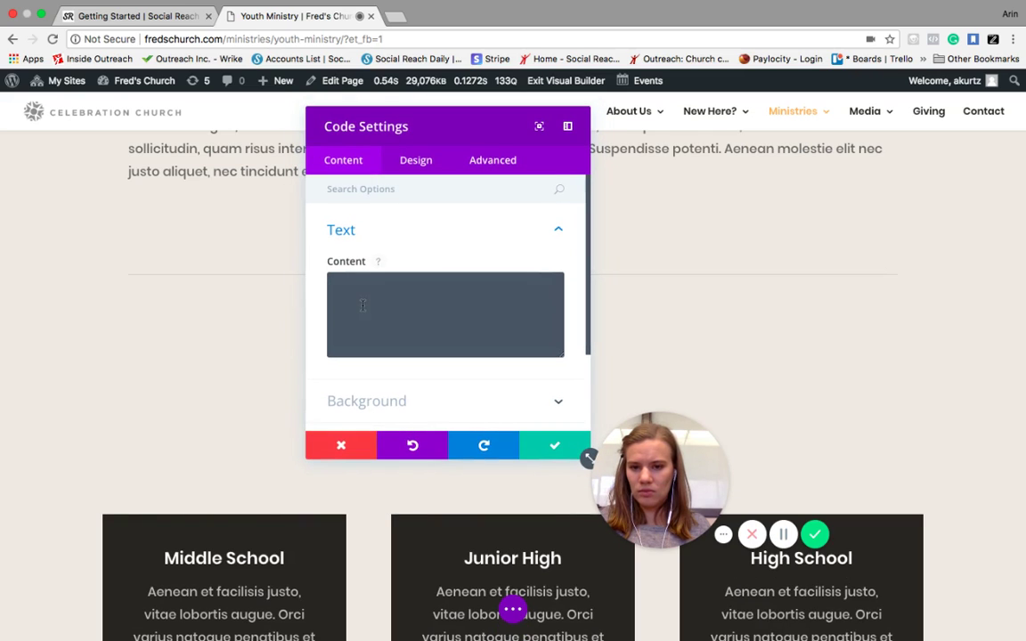
Fill the Code module with the copied shortcode [gravityform id="4" title="true" description="true"] and save the page.
left_click(378, 286)
key("super+v")
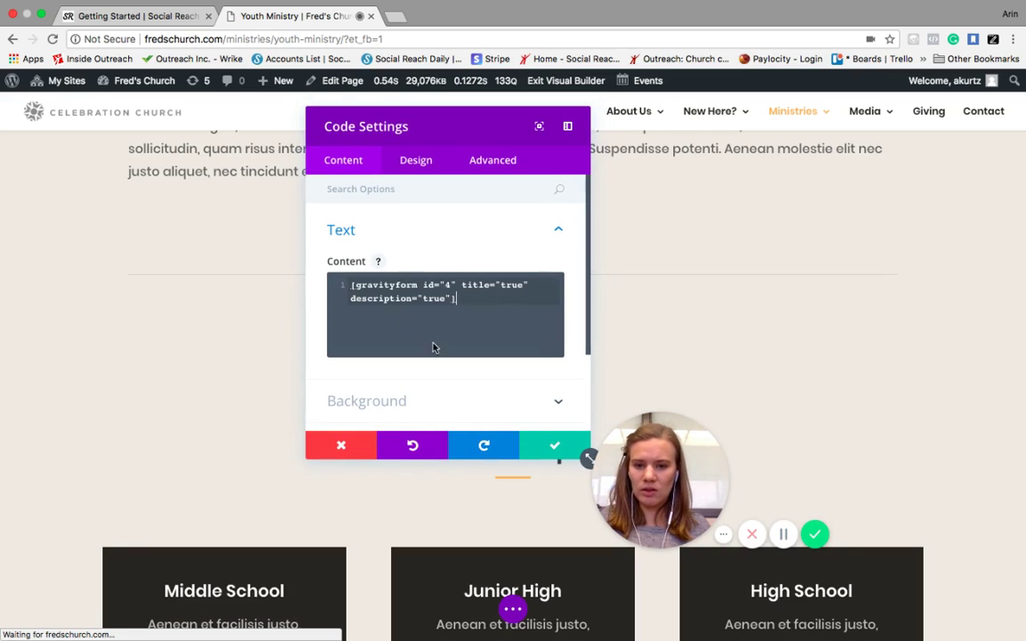
left_click(551, 446)
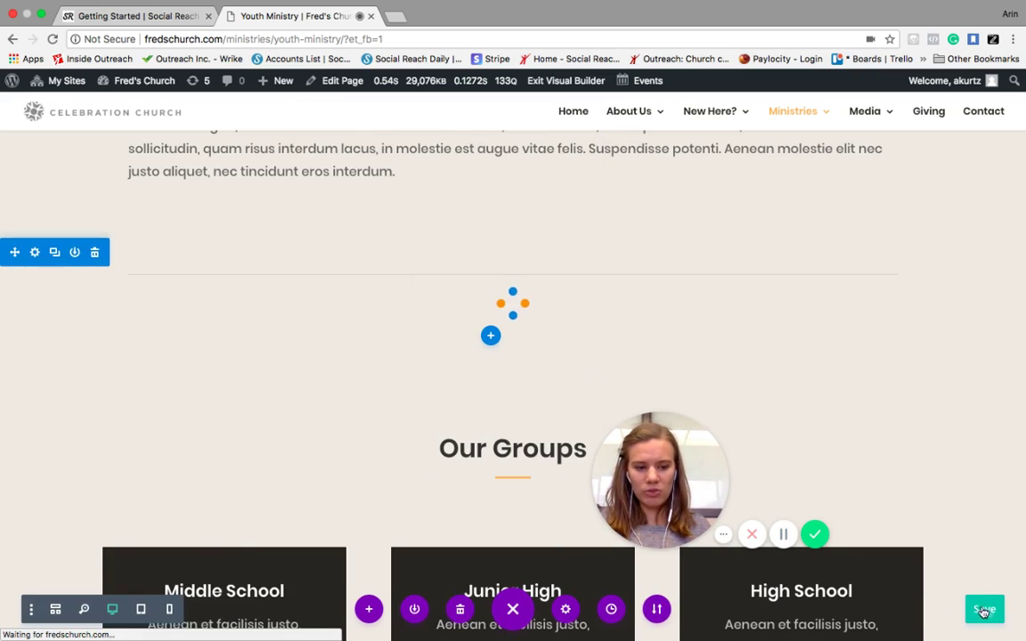
left_click(984, 611)
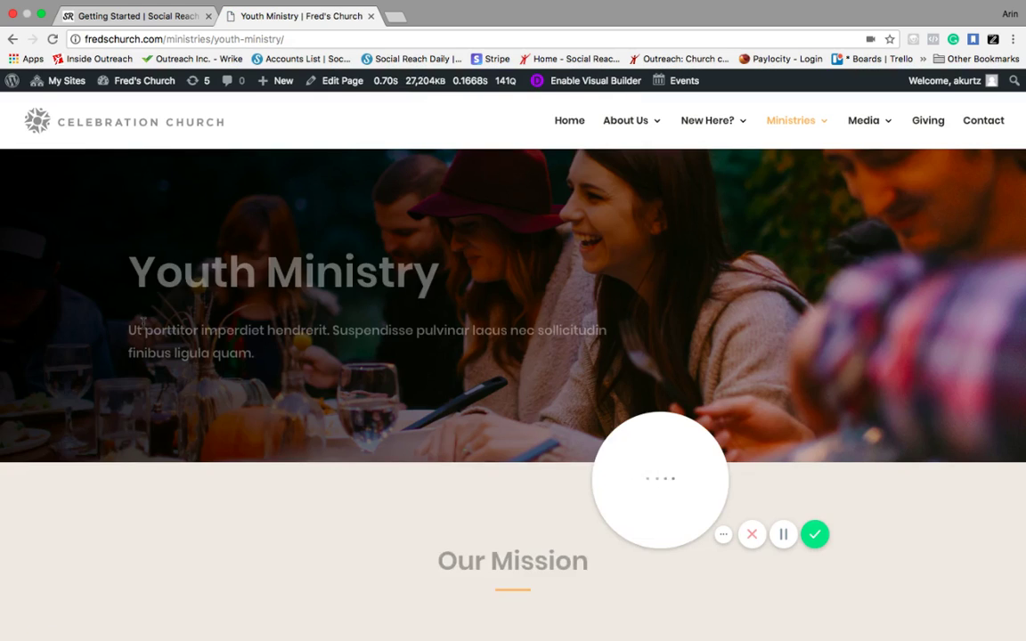
Review the embedded VBS Sign up form on the live Youth Ministry page and look at the Ministries submenu.
scroll(142, 323, "down", 10)
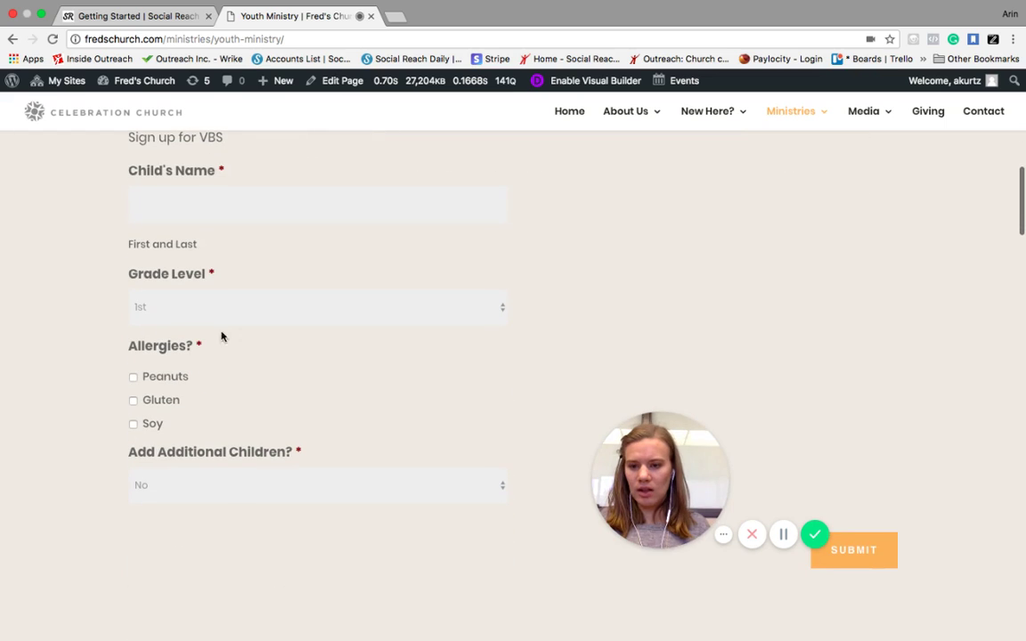
scroll(120, 330, "up", 4)
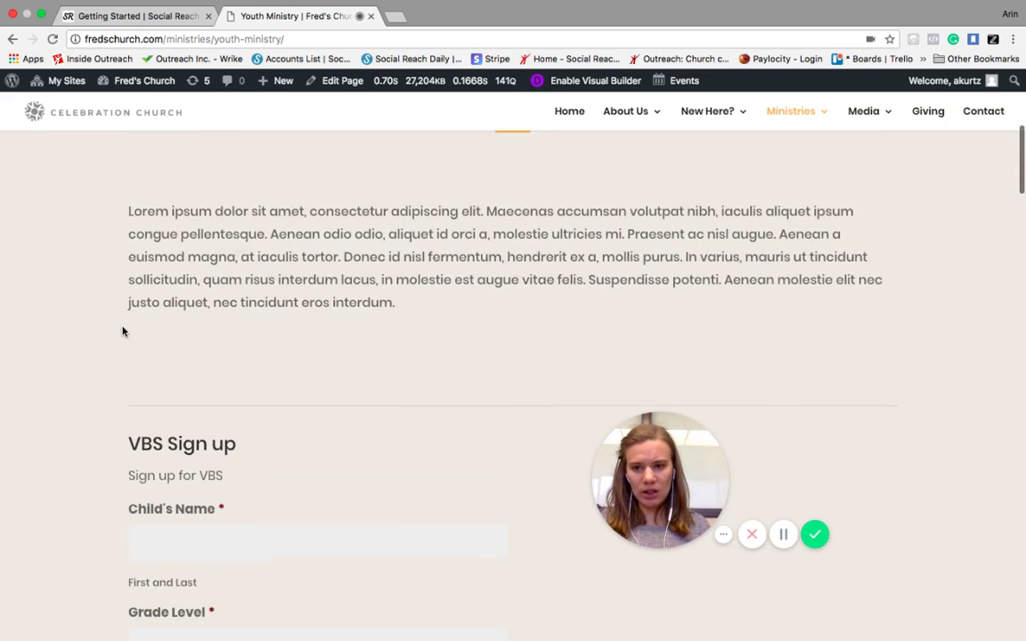
scroll(237, 387, "down", 2)
scroll(45, 376, "down", 3)
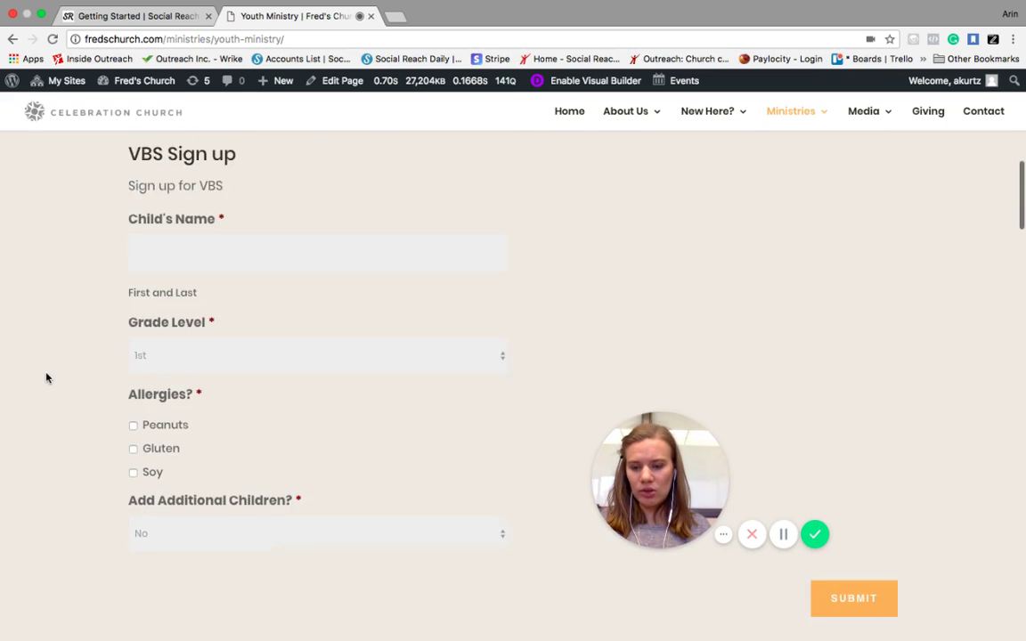
scroll(185, 370, "up", 7)
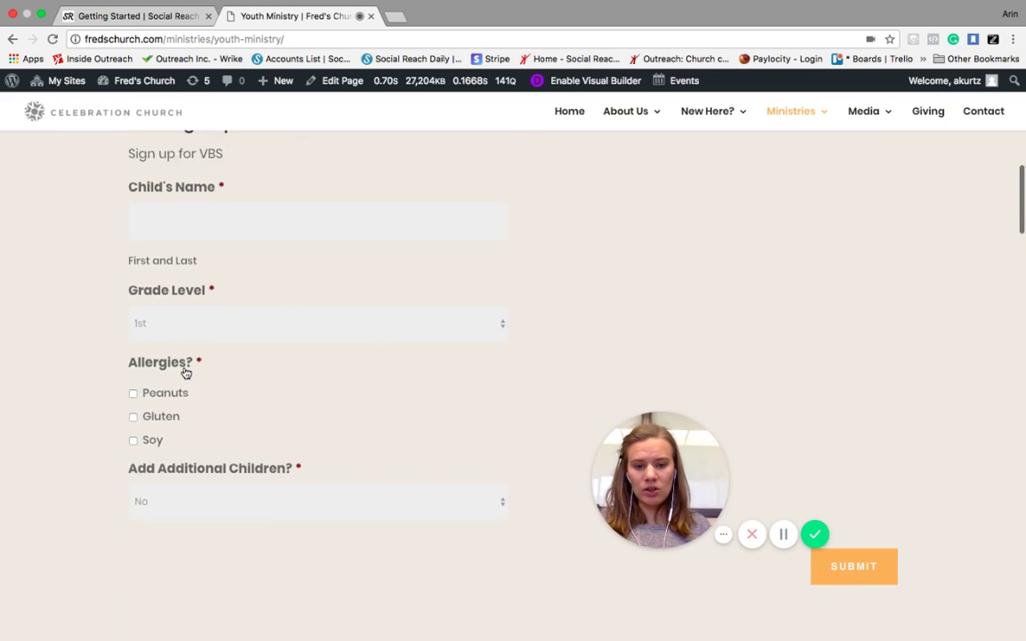
scroll(186, 345, "up", 4)
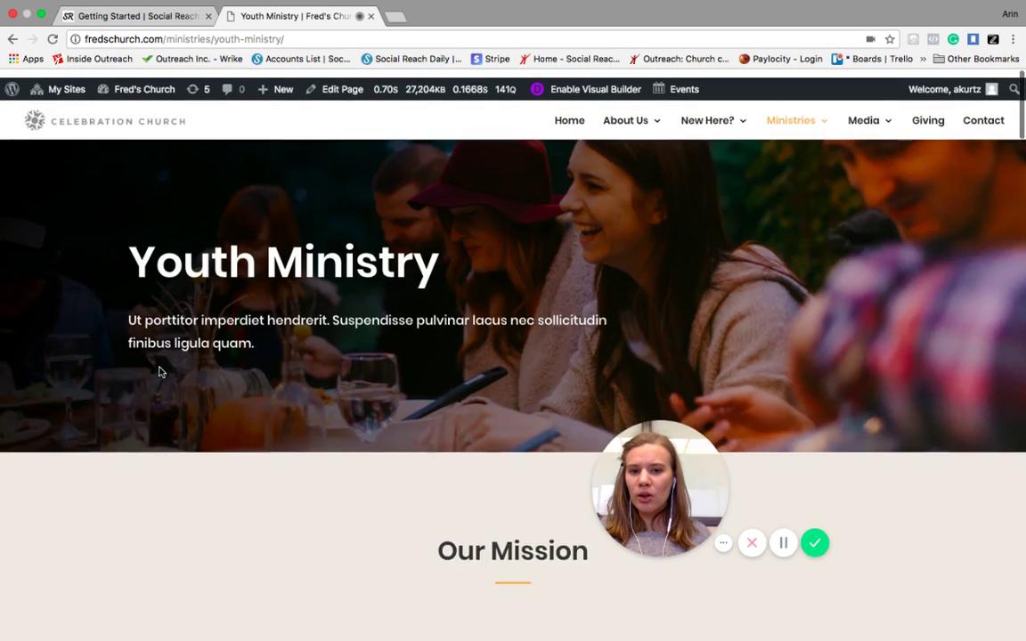
mouse_move(813, 126)
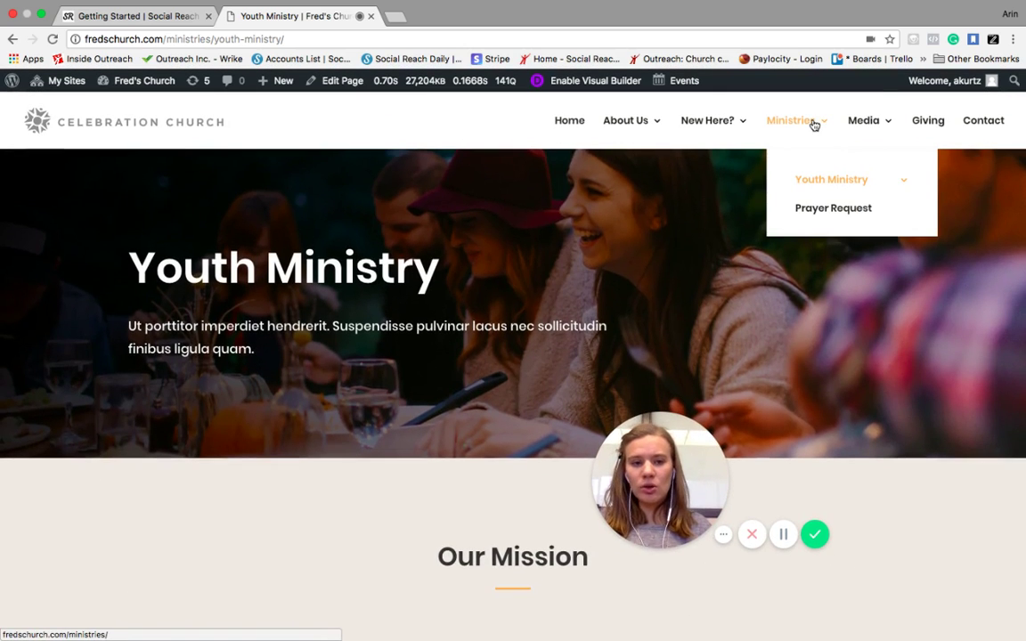
mouse_move(813, 181)
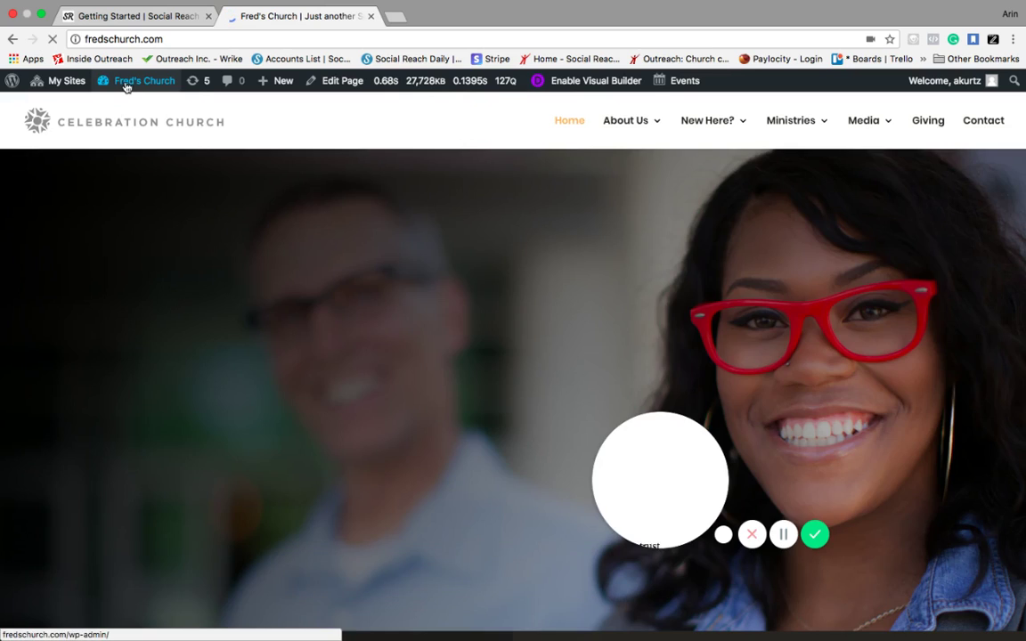
Return to the site dashboard and open the menu editor.
mouse_move(125, 82)
left_click(120, 107)
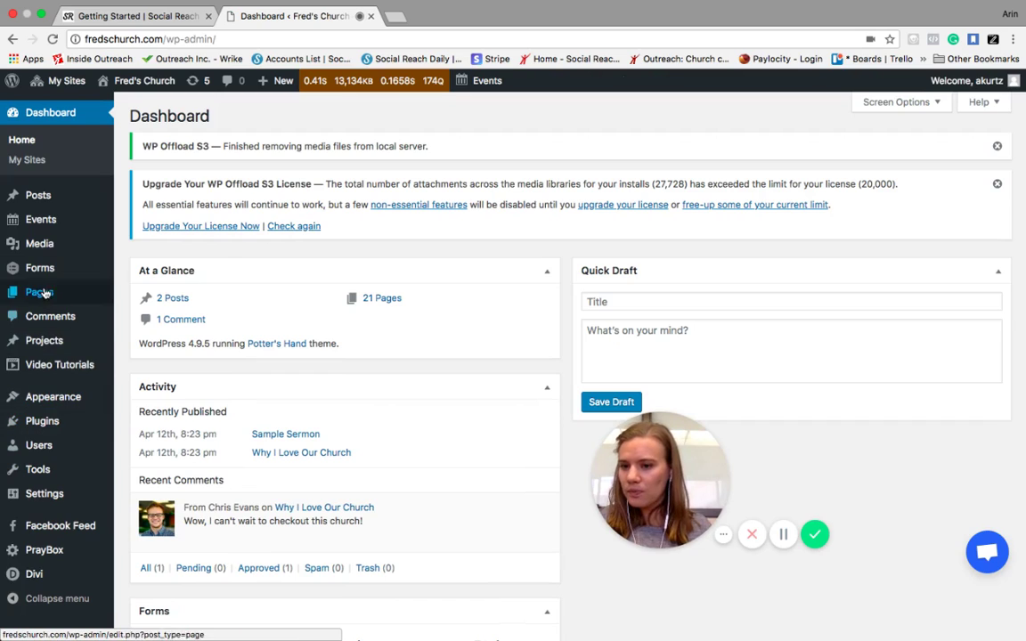
mouse_move(44, 443)
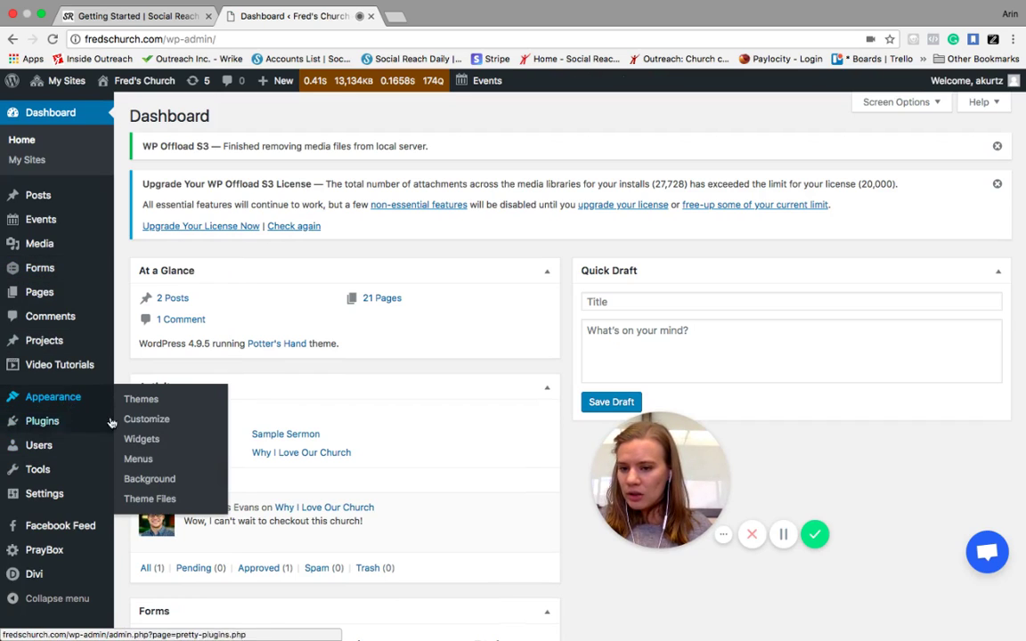
left_click(139, 458)
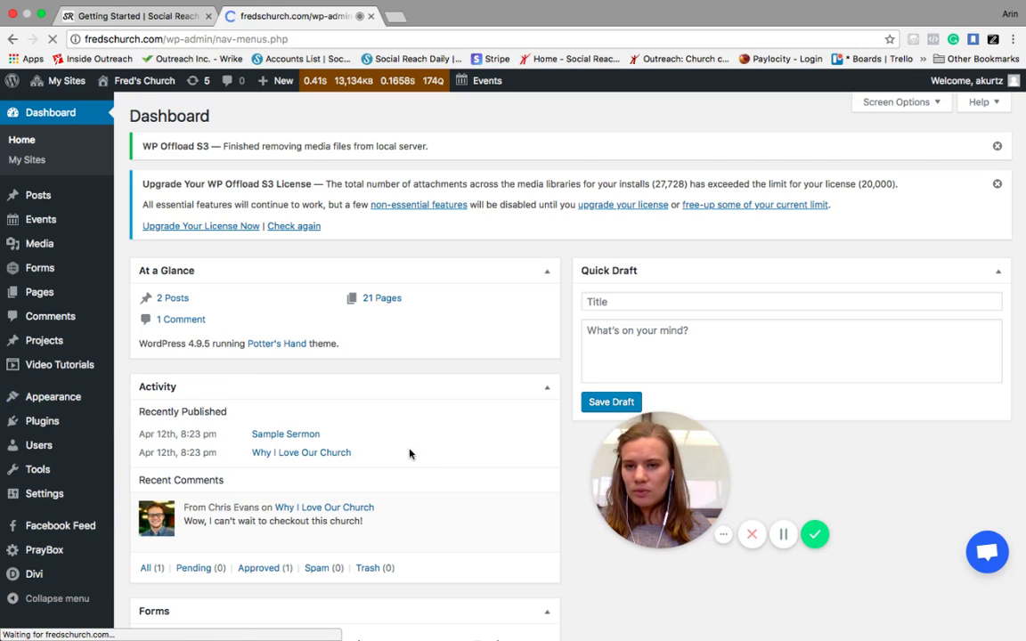
Remove the VBS Registration 2018 sub item under Youth Ministry from the Primary Menu and save the menu.
scroll(533, 474, "down", 5)
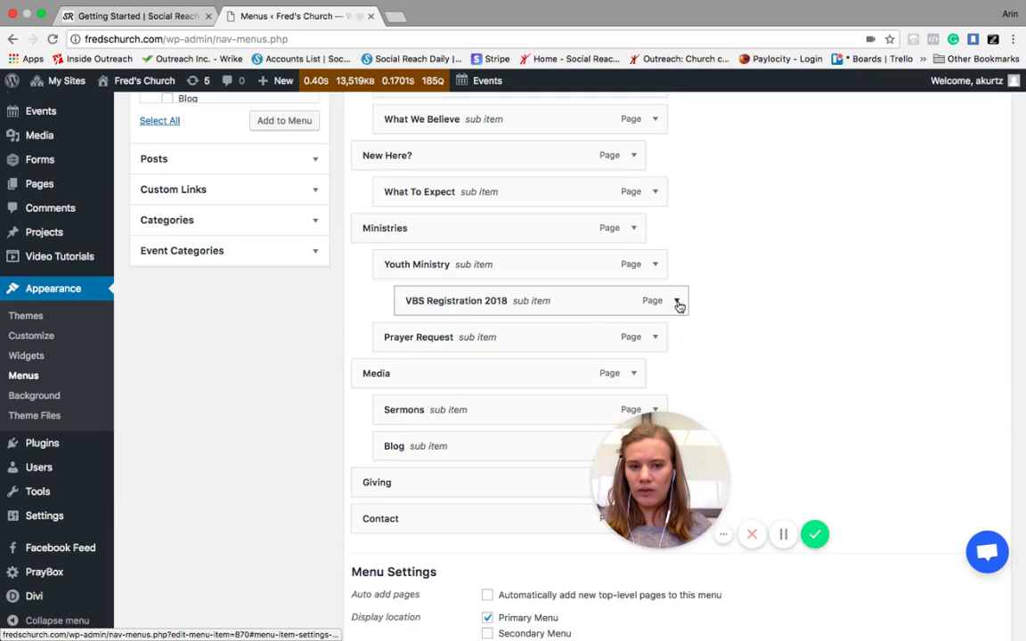
left_click(679, 303)
left_click(419, 443)
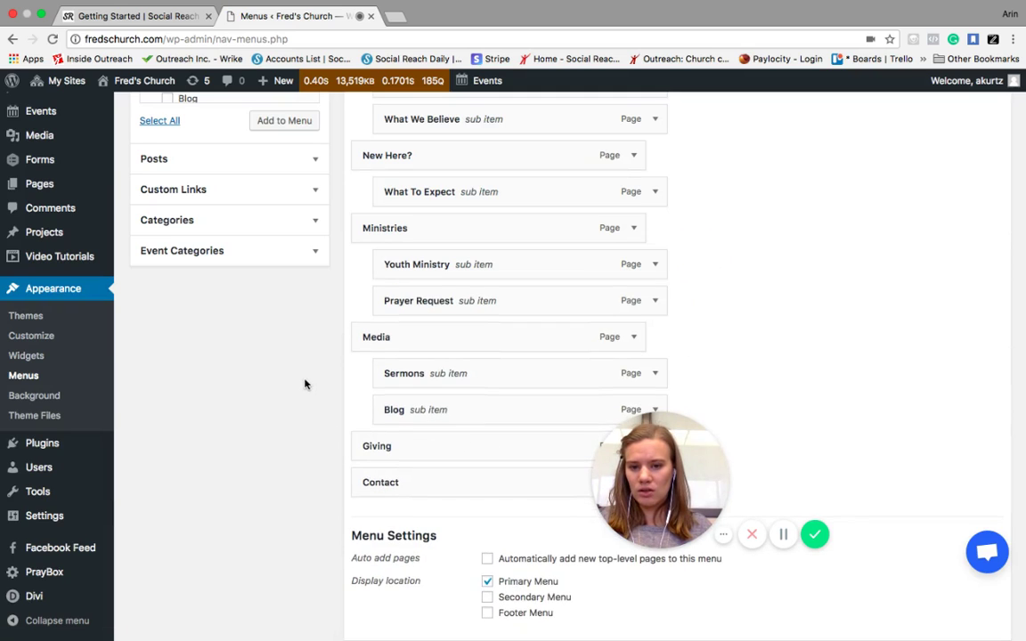
scroll(339, 389, "down", 3)
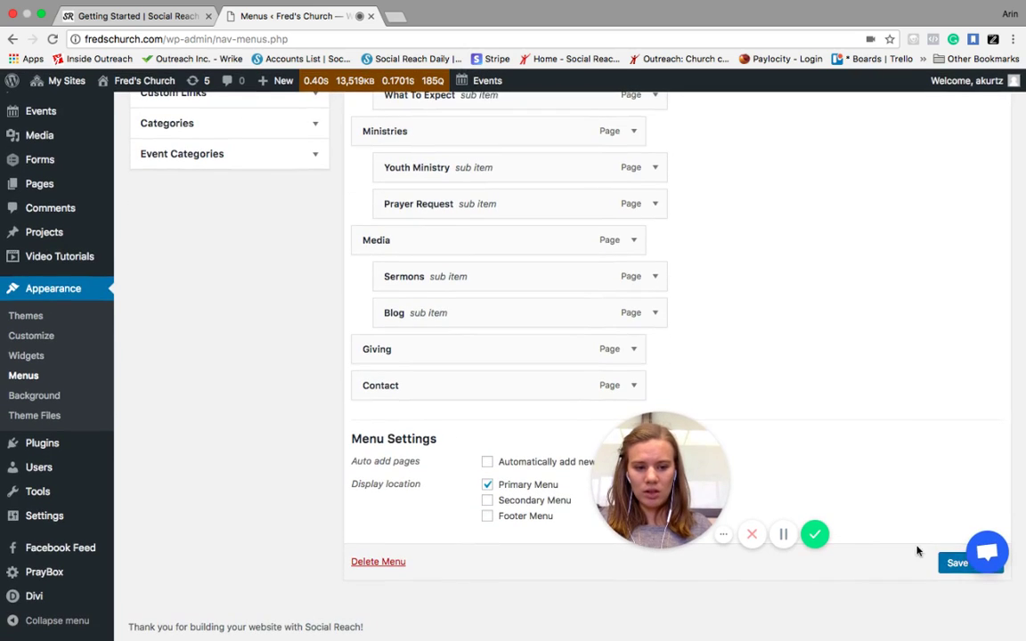
left_click(944, 562)
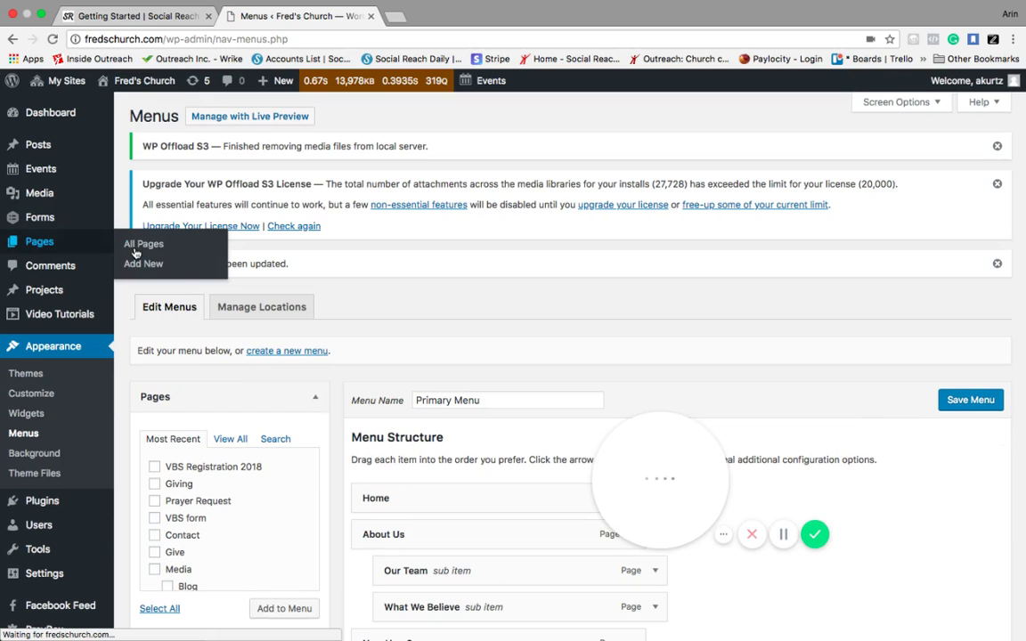
Search the site's pages for "vbs" and open VBS Registration 2018 for editing.
left_click(143, 244)
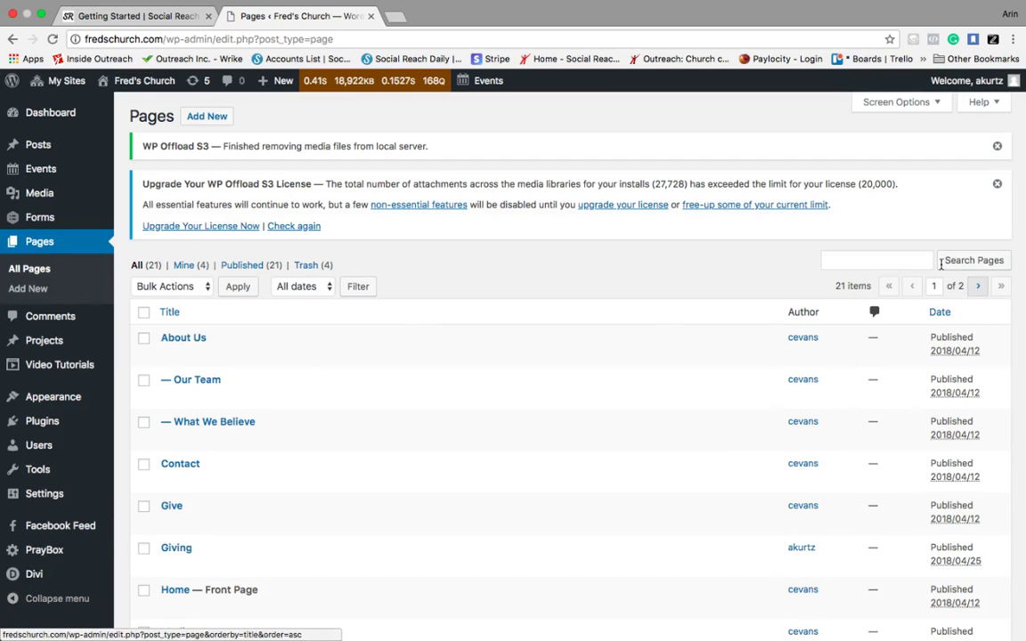
left_click(876, 260)
type("vbs")
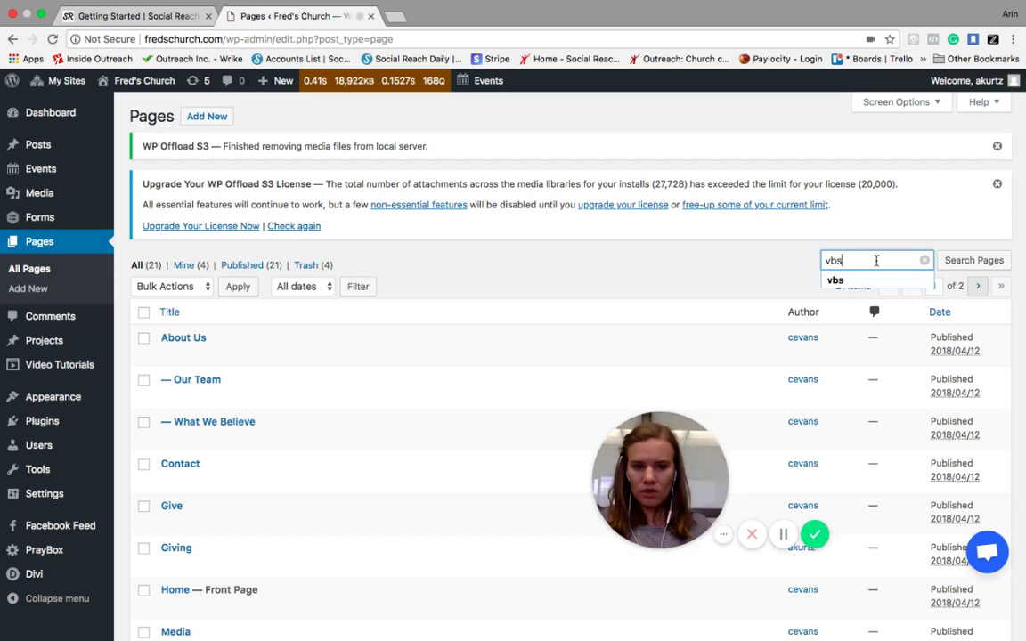
key("Down")
key("Return")
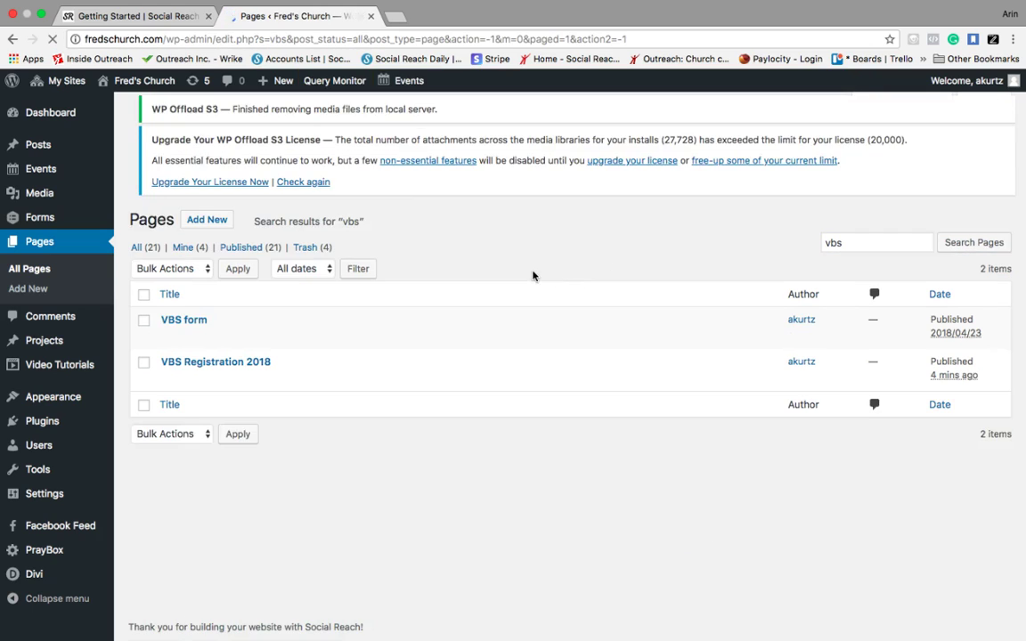
left_click(214, 381)
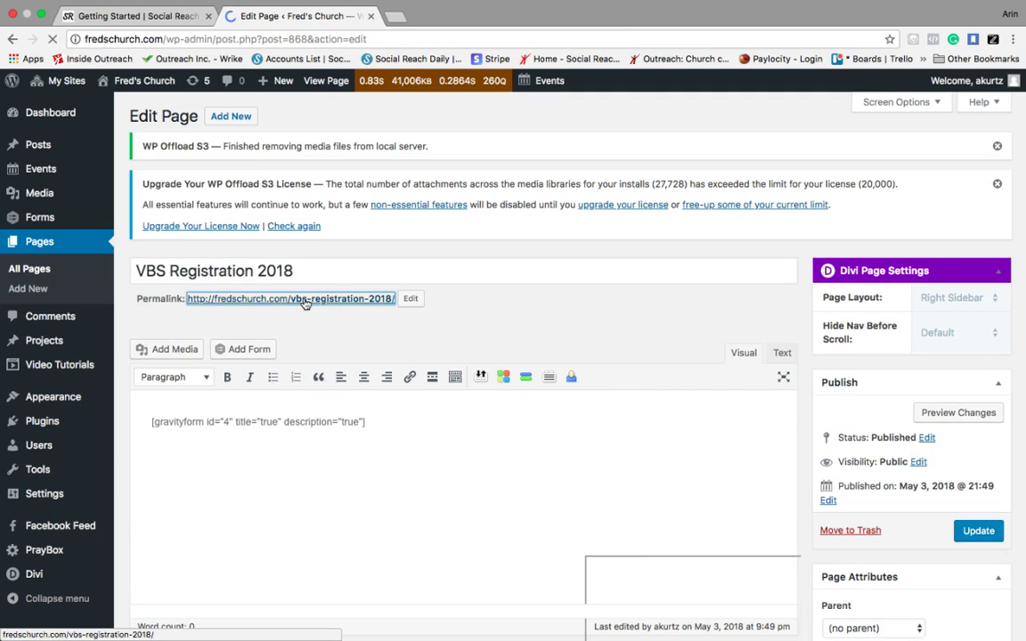
Open the live VBS Registration 2018 page from its permalink, look over the form, and select the page's web address.
left_click(388, 300)
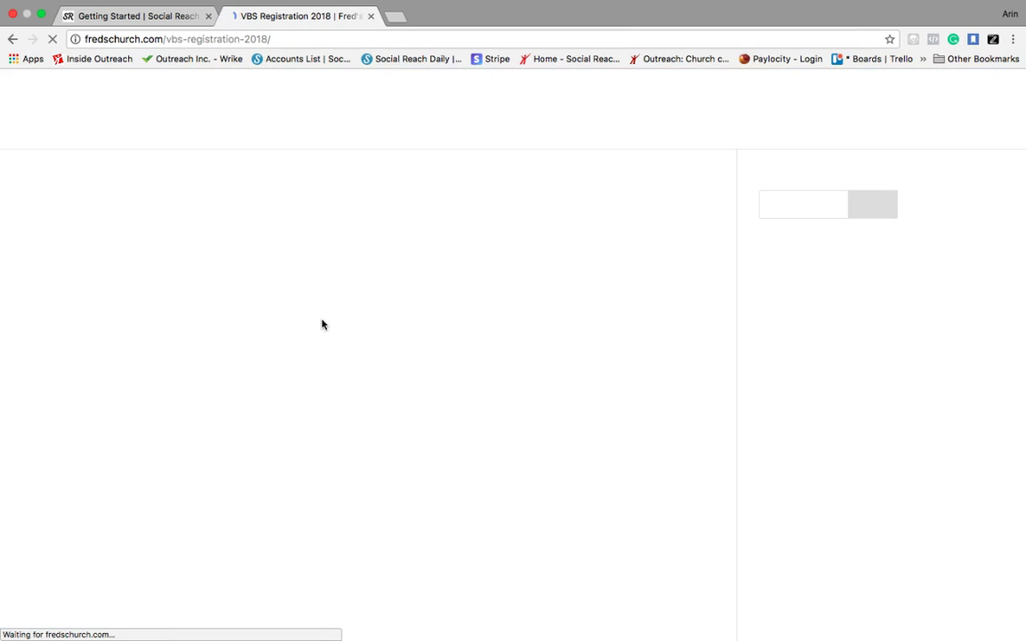
scroll(501, 387, "down", 3)
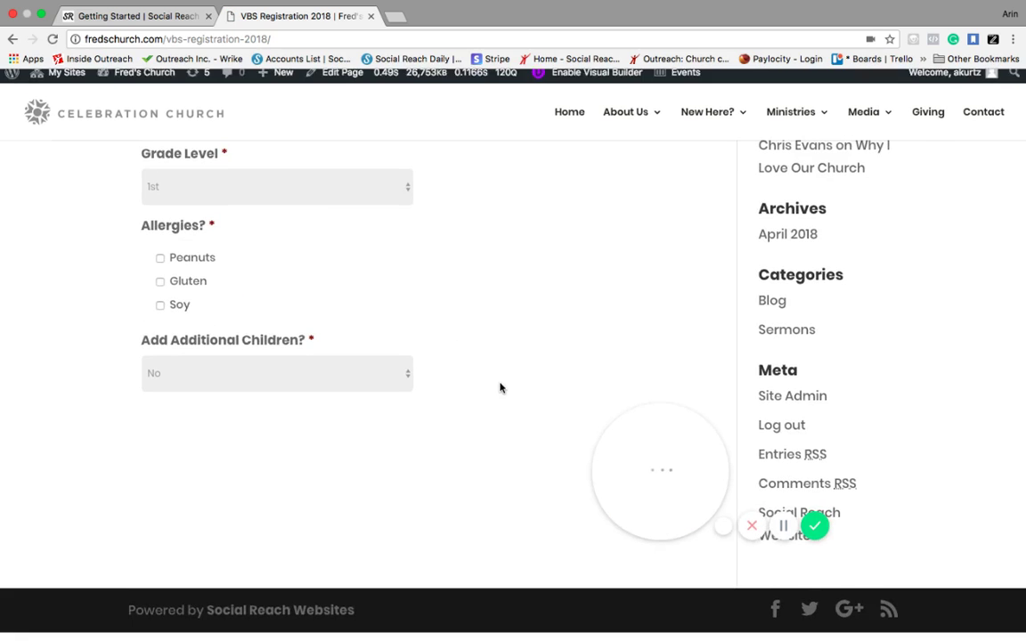
scroll(500, 387, "up", 3)
left_click(291, 38)
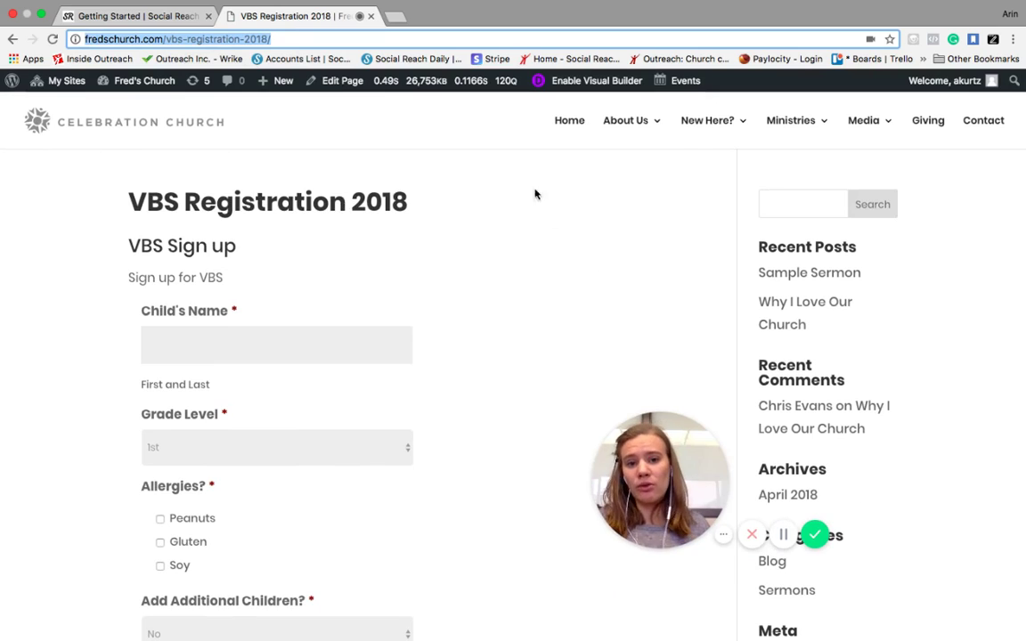
Open the site's home page and examine its sections, including the VBS entry in Upcoming Featured Events.
left_click(559, 122)
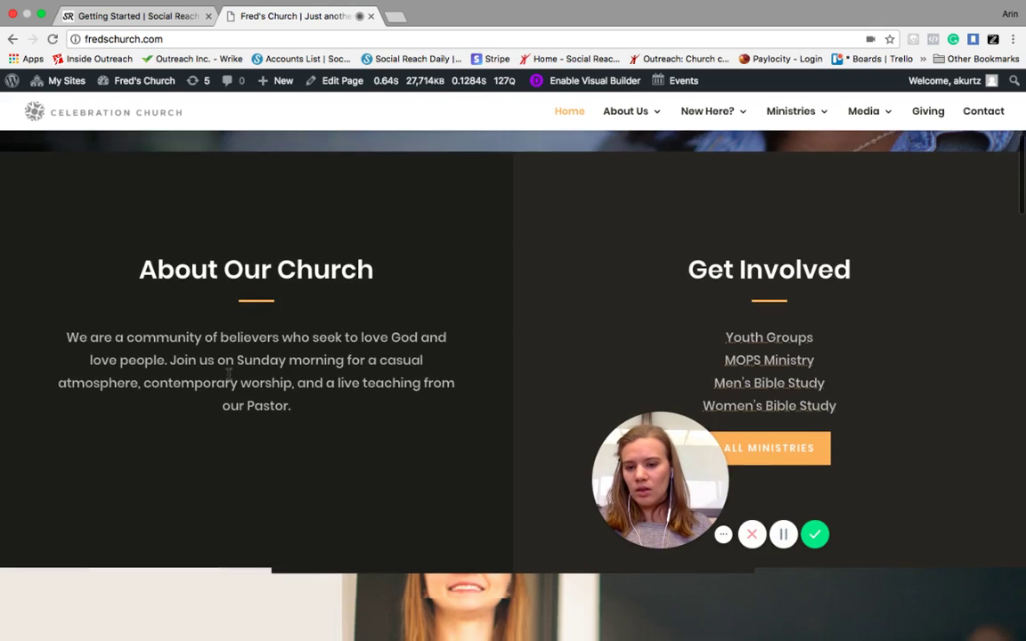
scroll(229, 375, "down", 5)
scroll(231, 379, "down", 4)
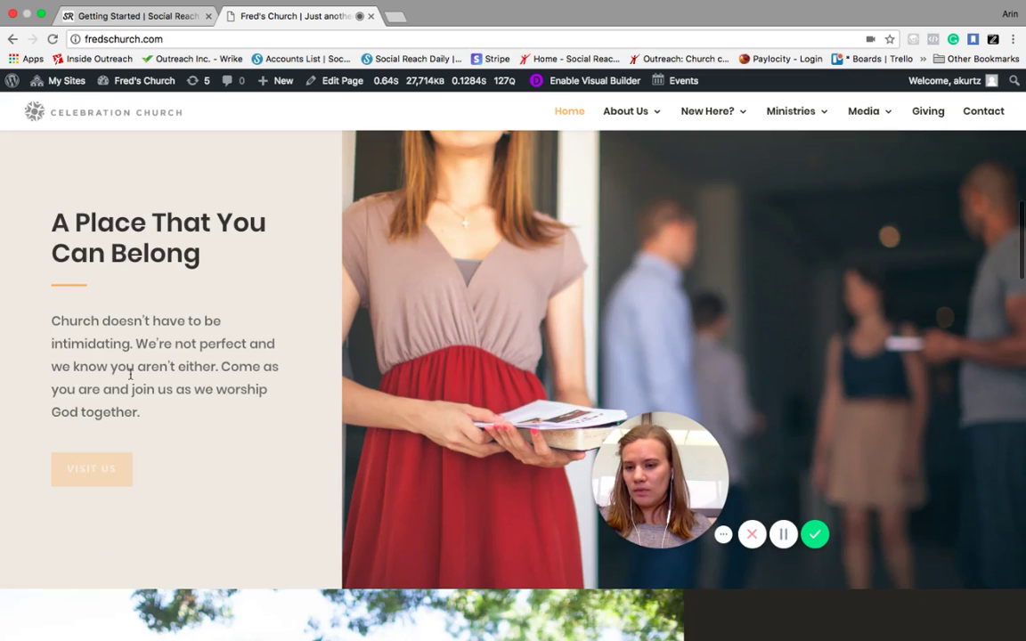
scroll(205, 356, "down", 3)
scroll(207, 371, "down", 15)
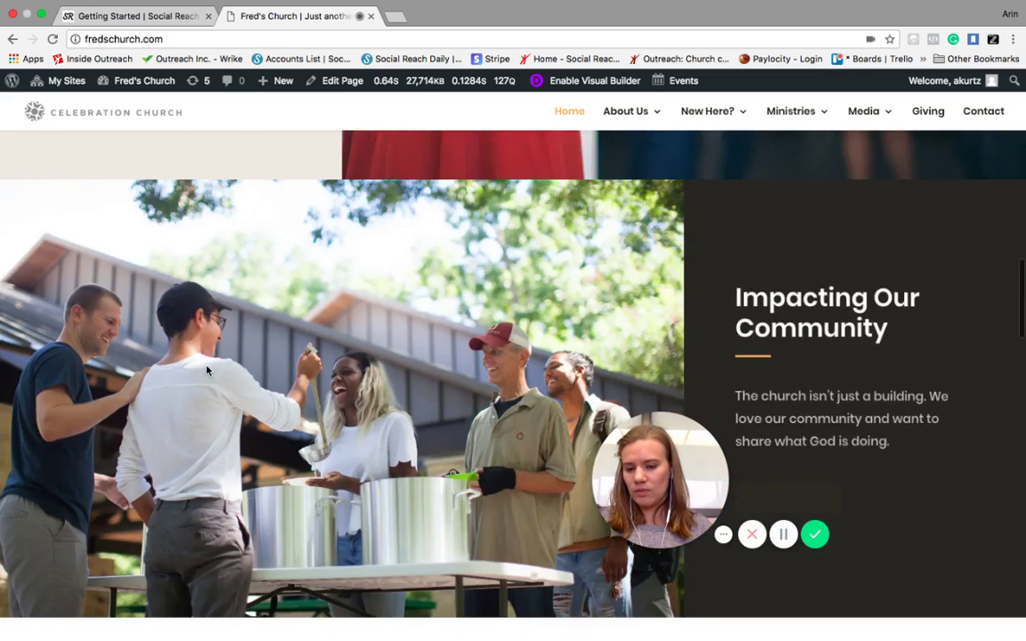
scroll(206, 370, "down", 3)
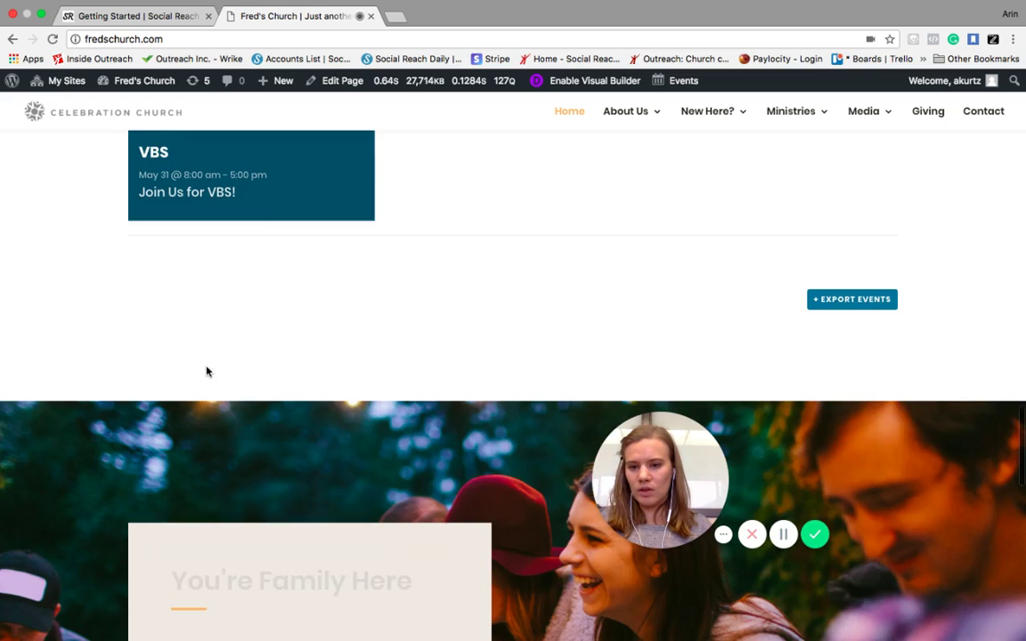
scroll(200, 381, "up", 3)
scroll(541, 313, "up", 12)
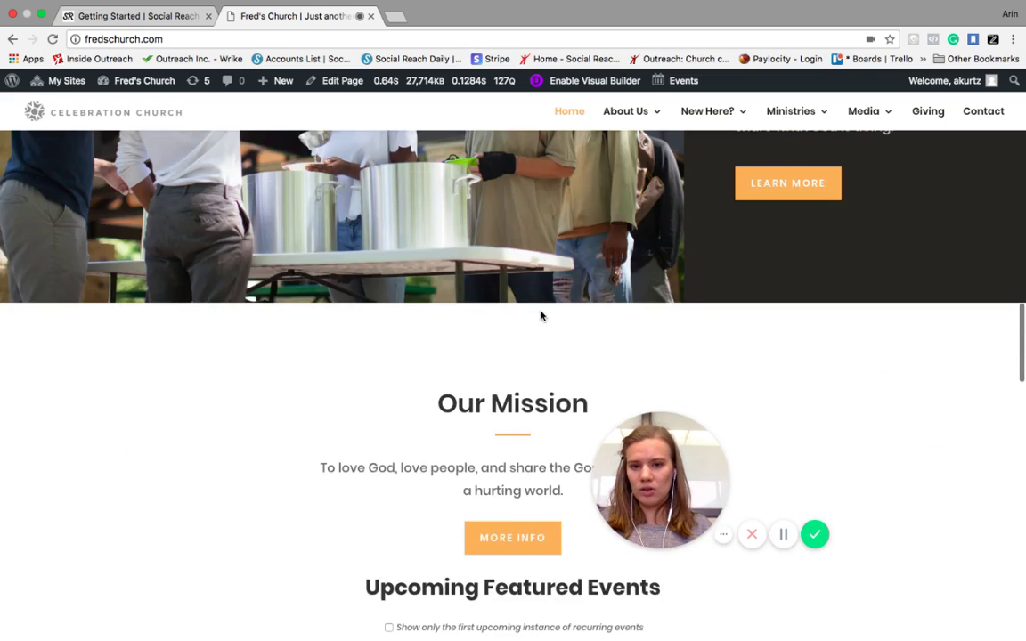
scroll(450, 352, "down", 7)
scroll(322, 304, "up", 12)
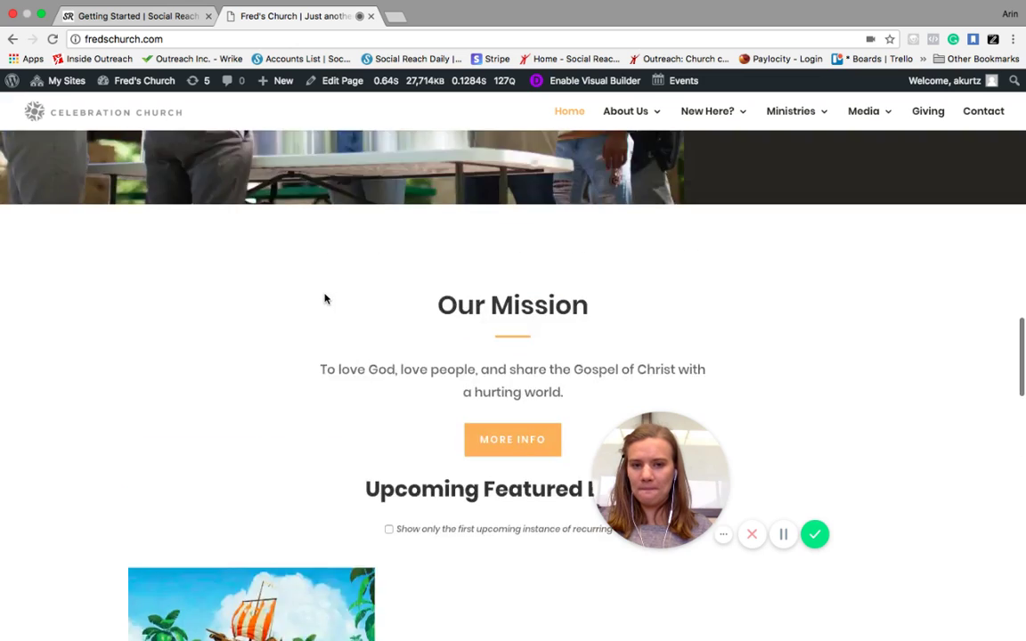
scroll(320, 306, "up", 10)
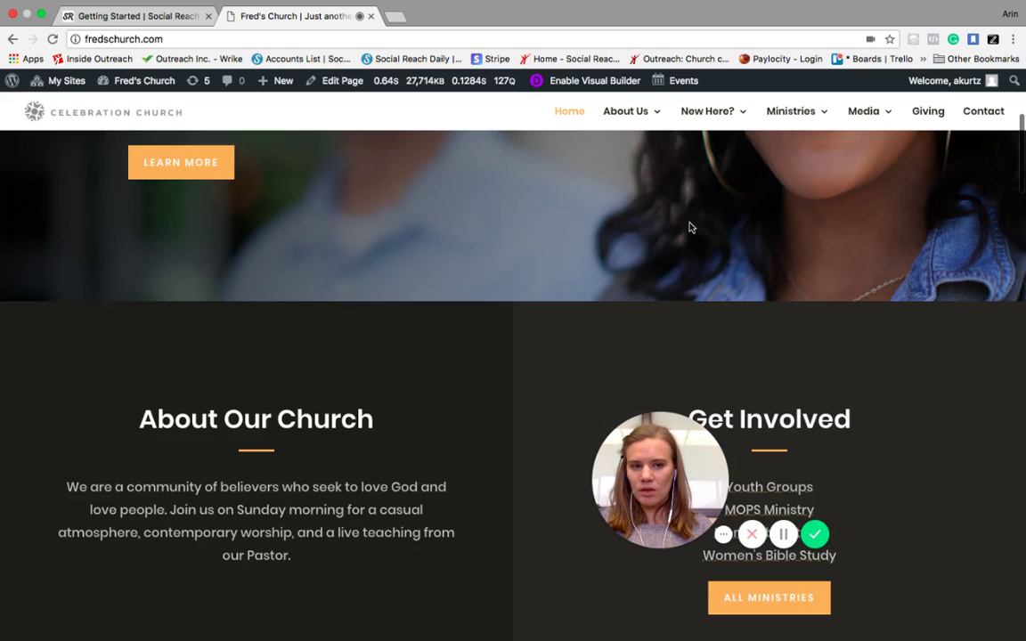
Open the home page in the Visual Builder and insert a Button module below the About Our Church text.
left_click(550, 80)
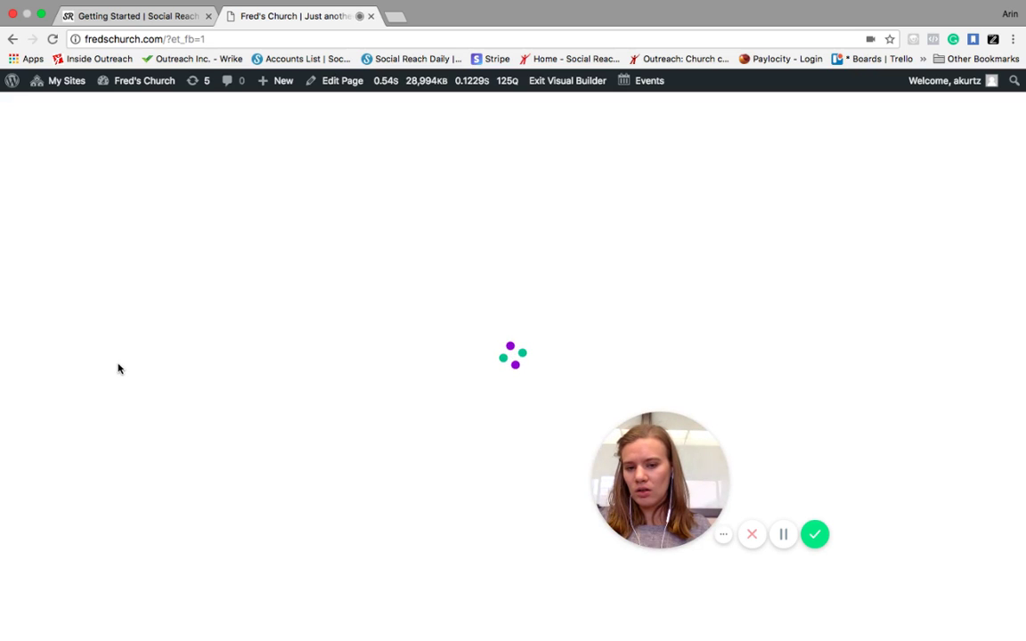
scroll(118, 365, "down", 6)
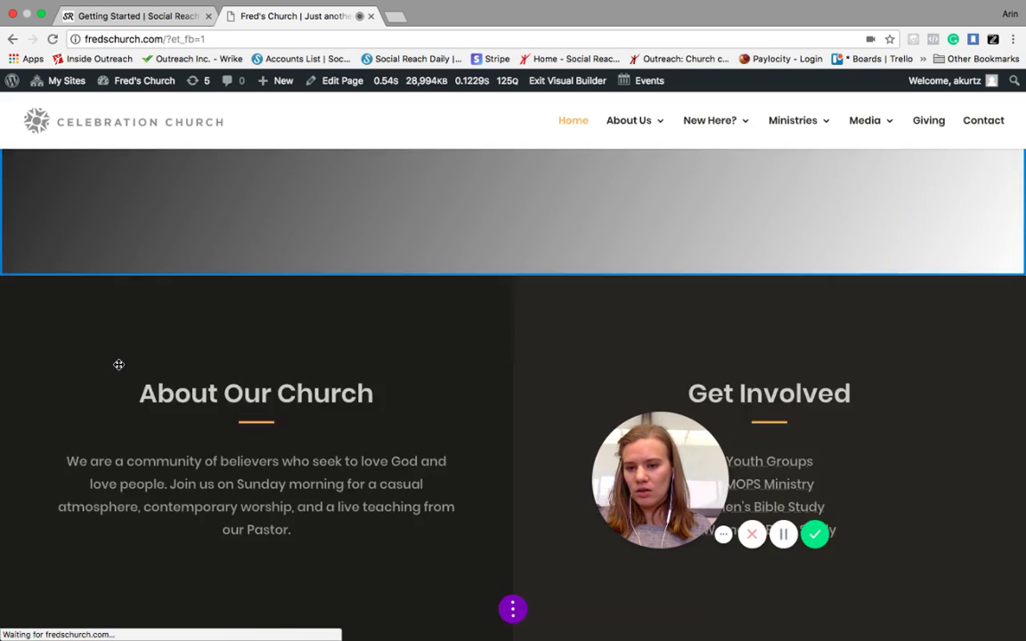
scroll(118, 364, "down", 2)
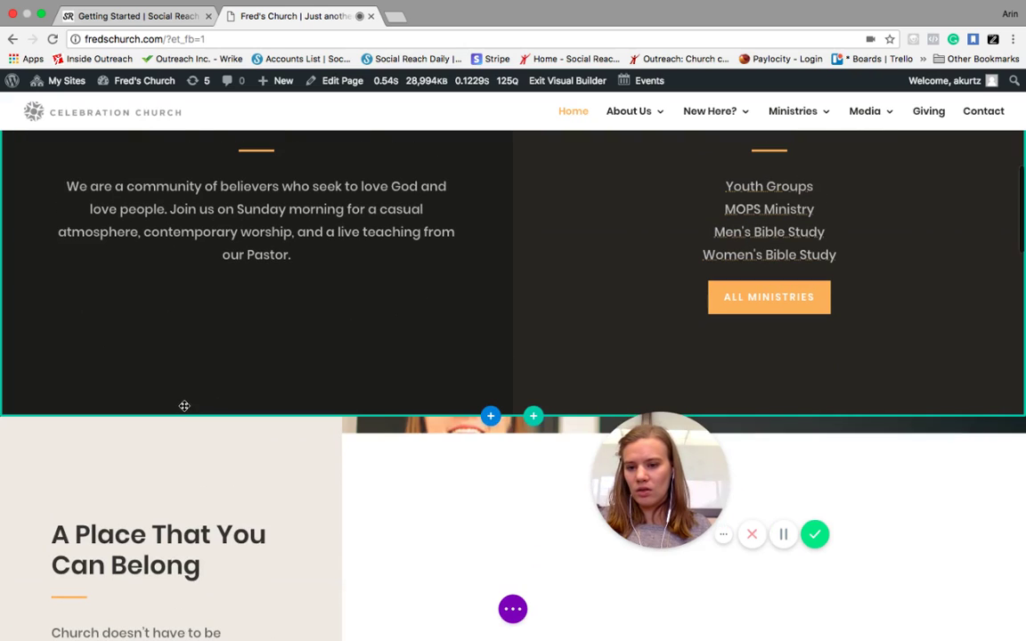
scroll(187, 406, "down", 1)
scroll(193, 320, "up", 3)
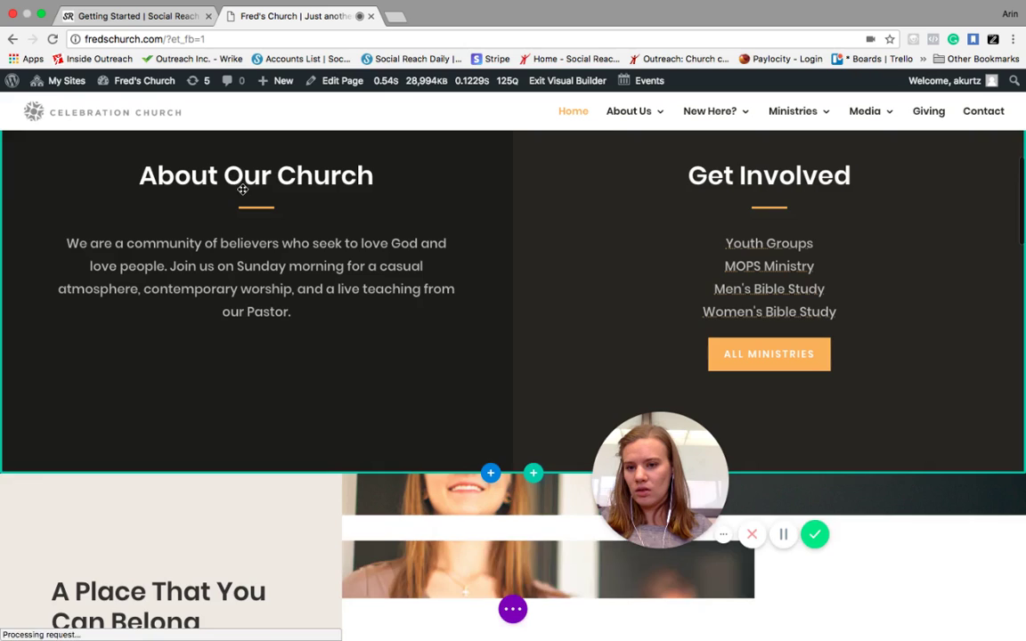
scroll(192, 219, "up", 4)
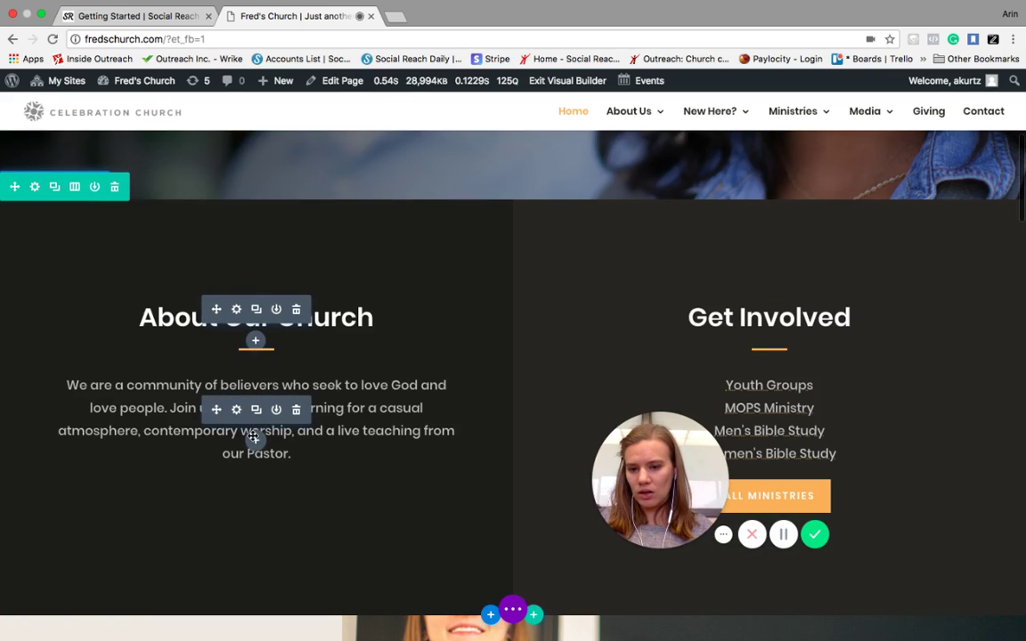
left_click(256, 442)
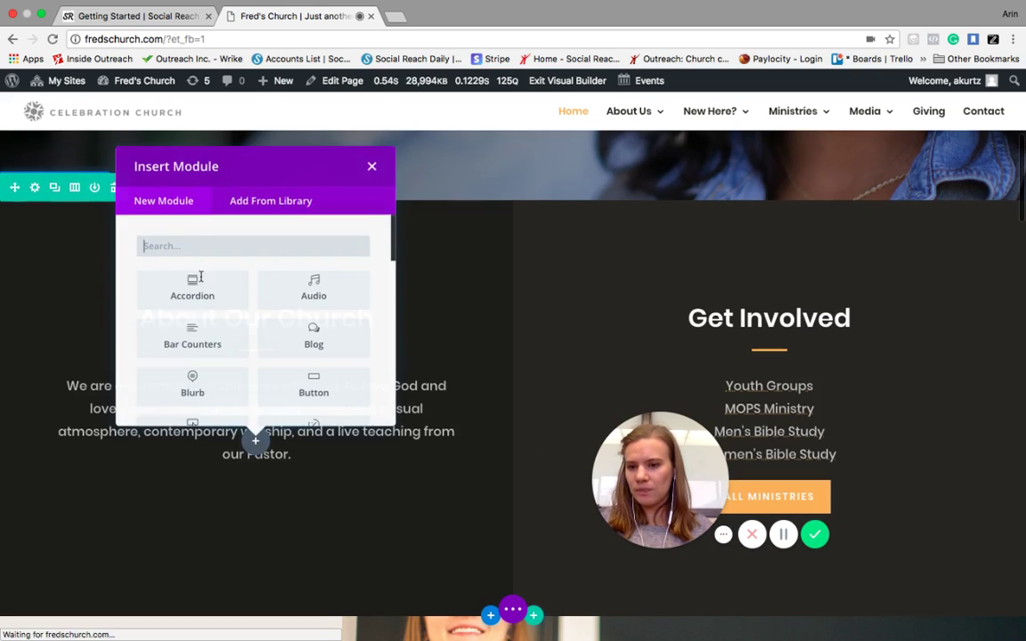
type("butt")
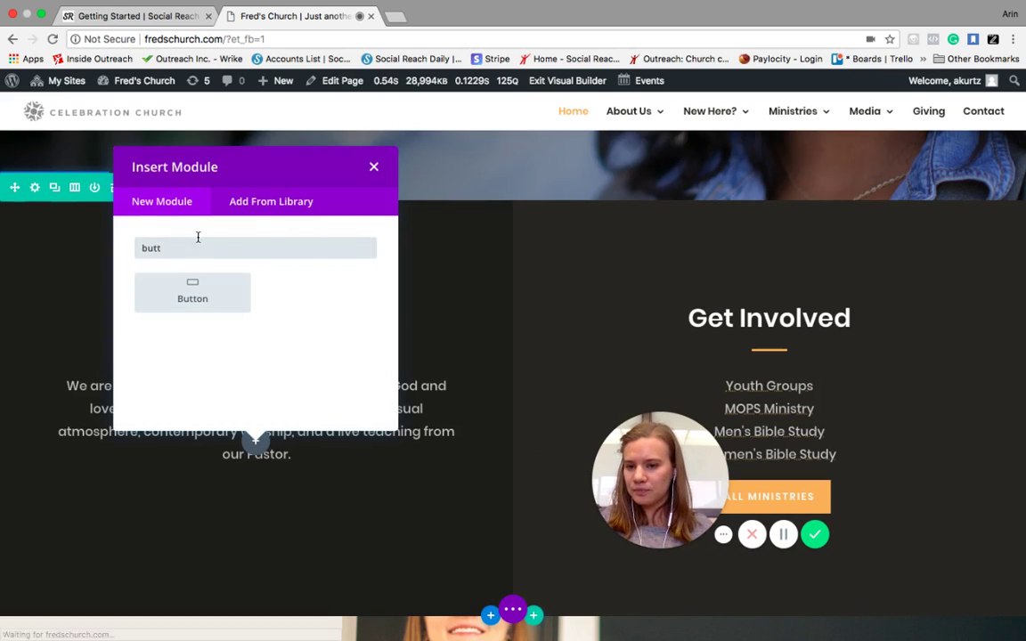
left_click(197, 307)
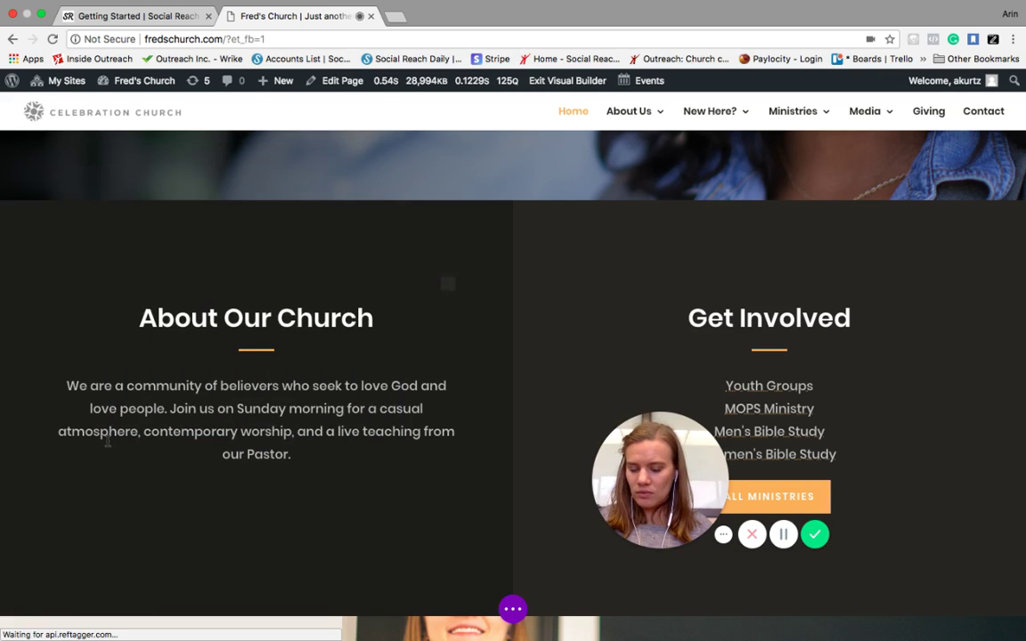
Set the new button's text to "Sign Up for VBS".
left_click(359, 283)
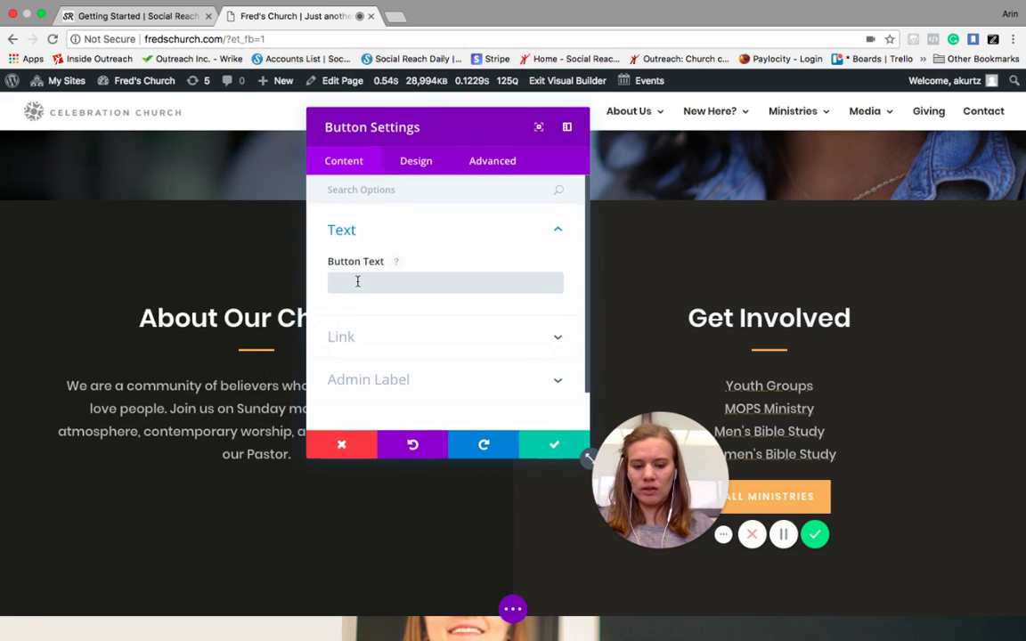
type("Sign Up for")
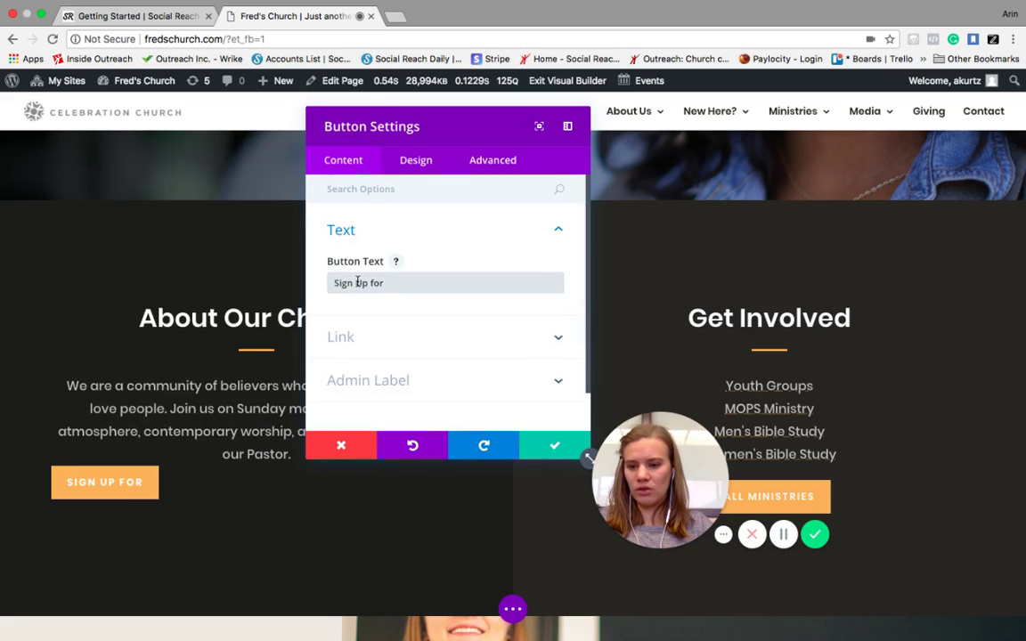
type(" B")
type("BP")
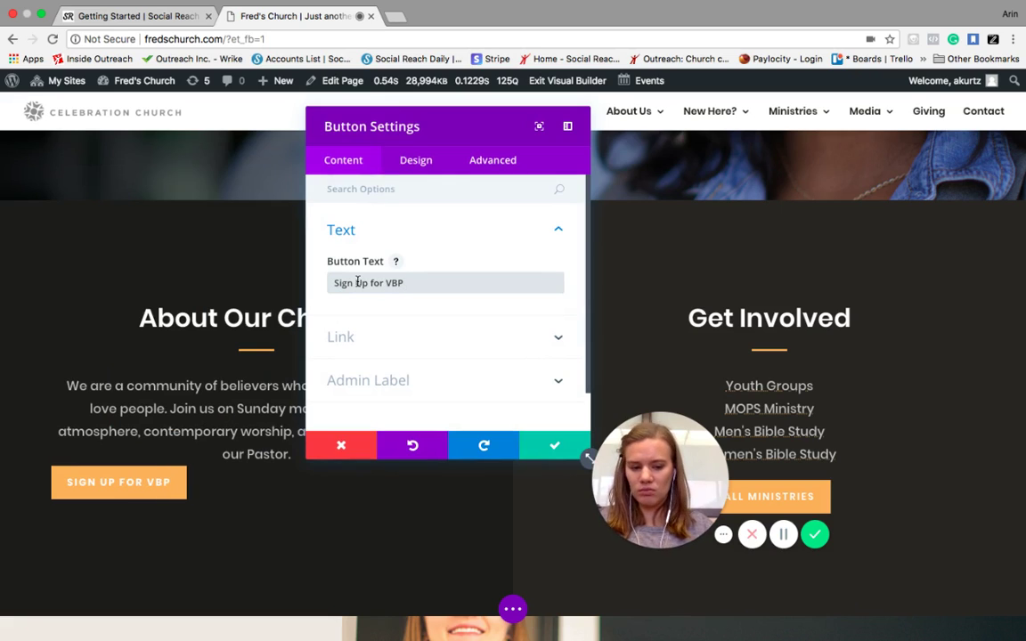
key("BackSpace")
type("S")
left_click(383, 337)
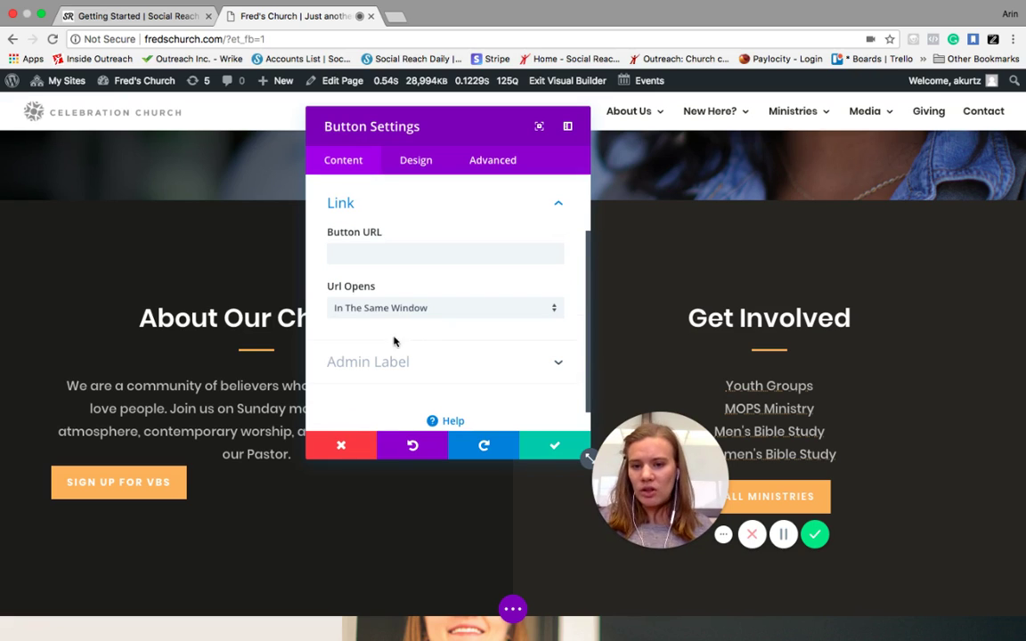
left_click(360, 257)
type("http://fredschurch.com/vbs-registration-2018/")
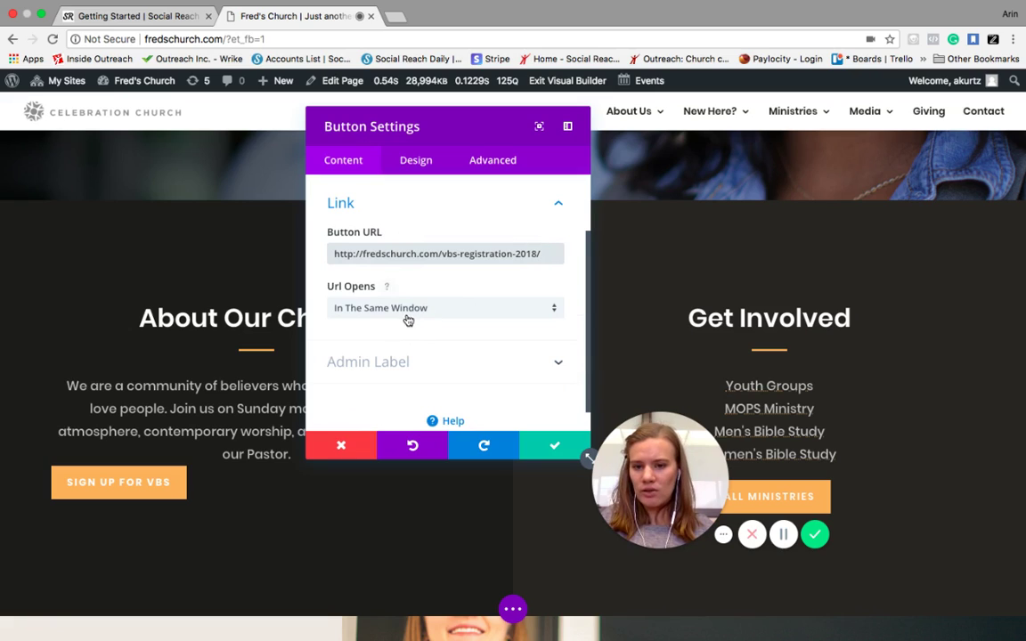
left_click(441, 307)
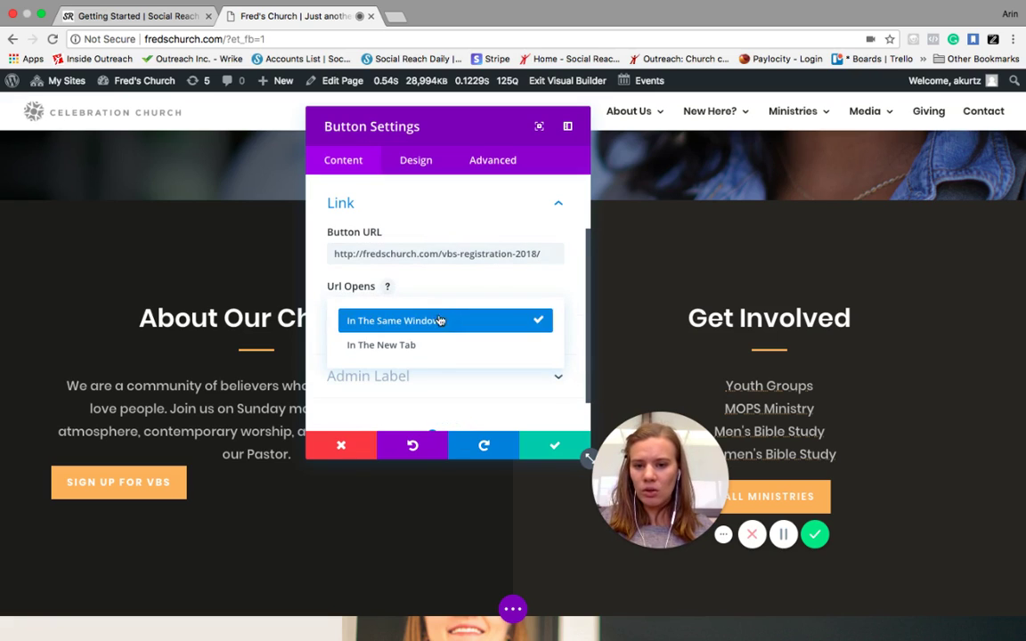
left_click(427, 347)
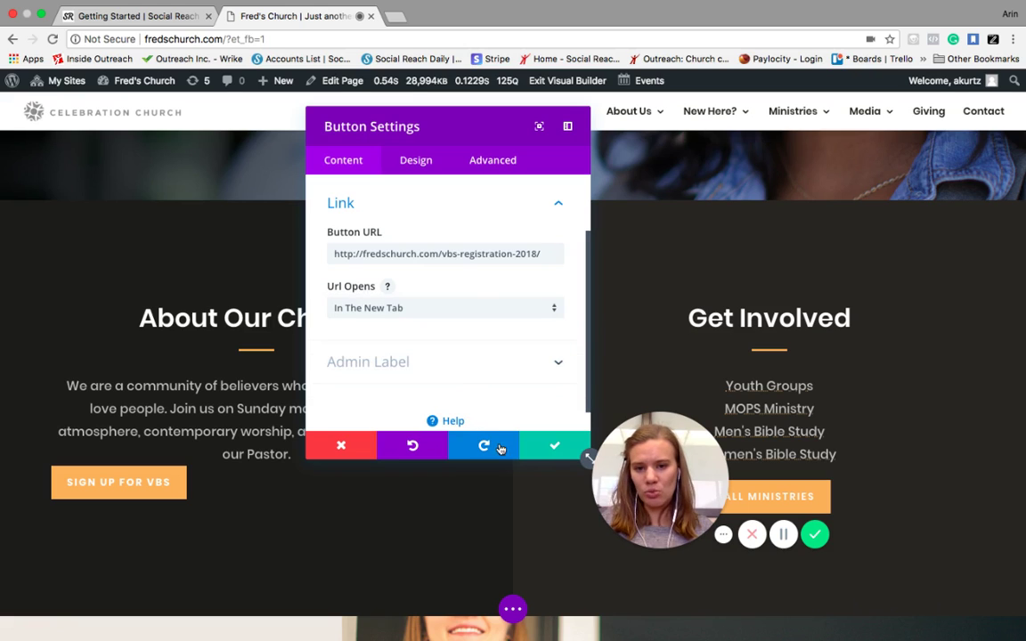
left_click(271, 459)
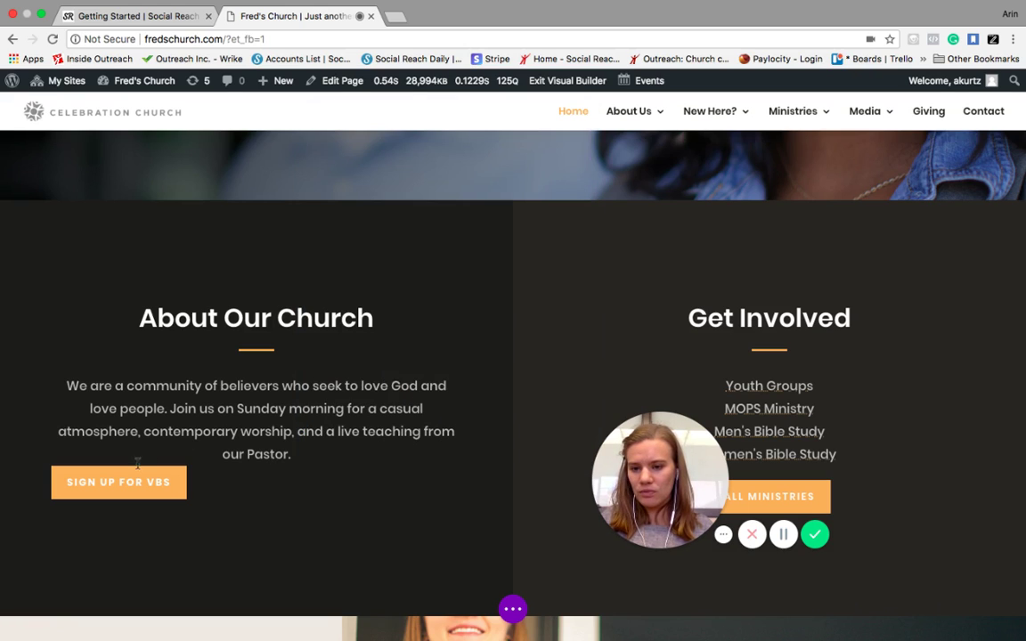
Center-align the Sign Up for VBS button, and exit the Visual Builder with the home page saved.
left_click(237, 478)
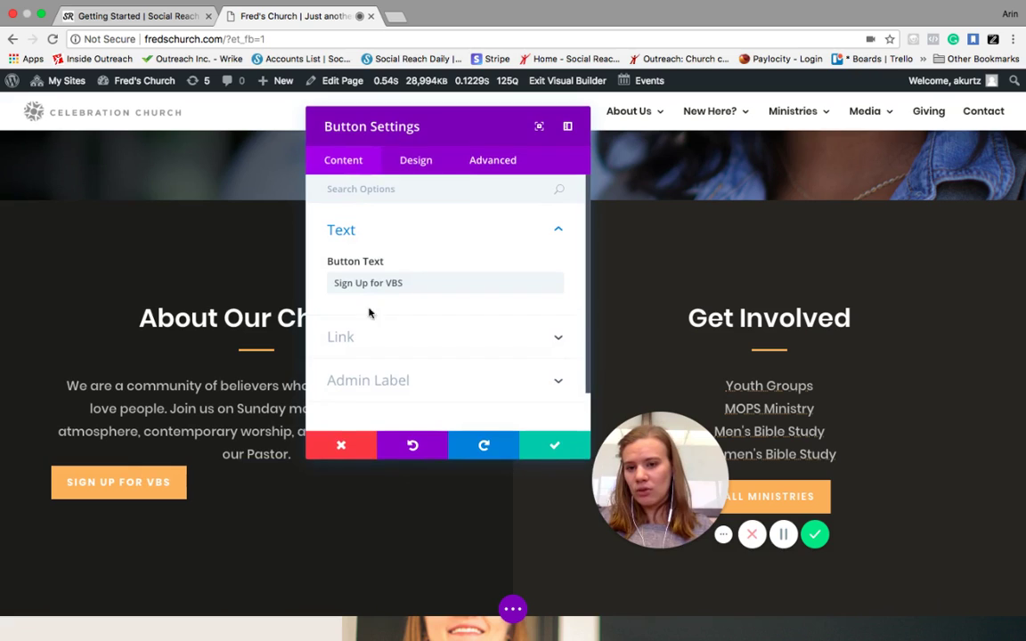
left_click(418, 163)
left_click(389, 236)
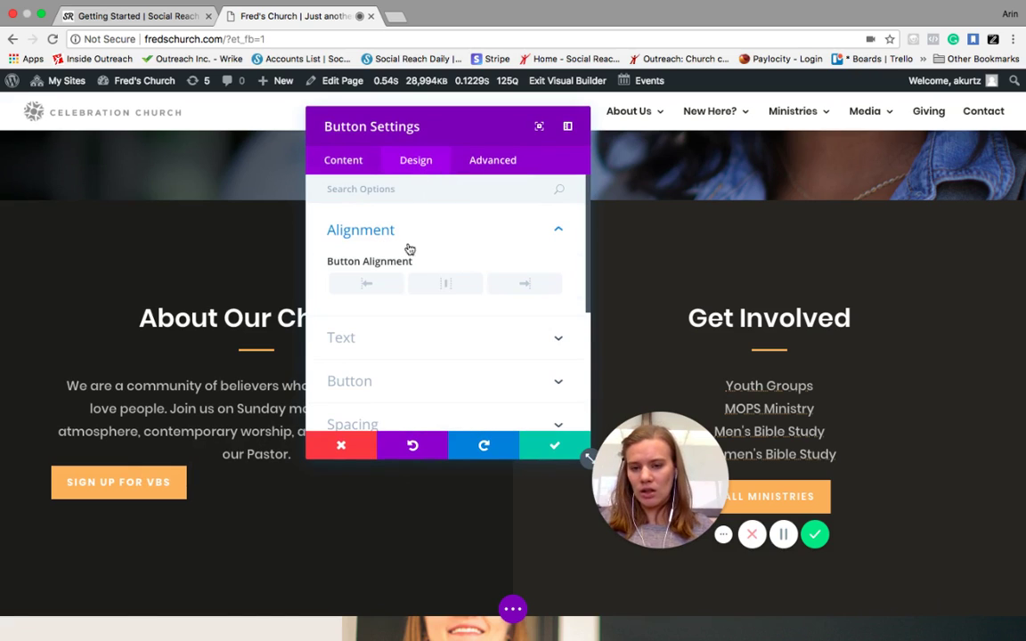
left_click(446, 283)
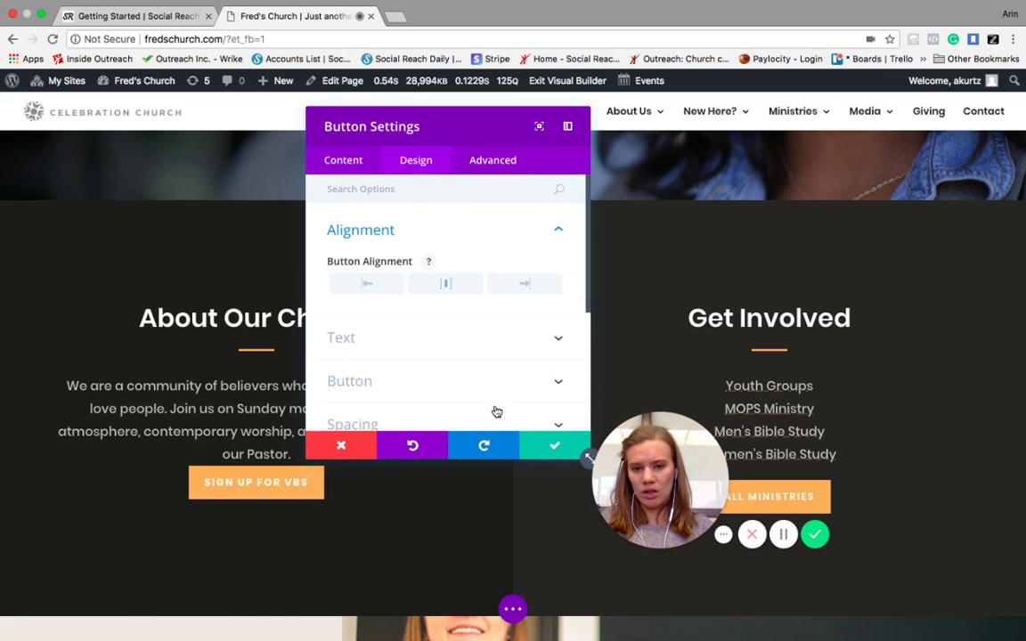
left_click(544, 450)
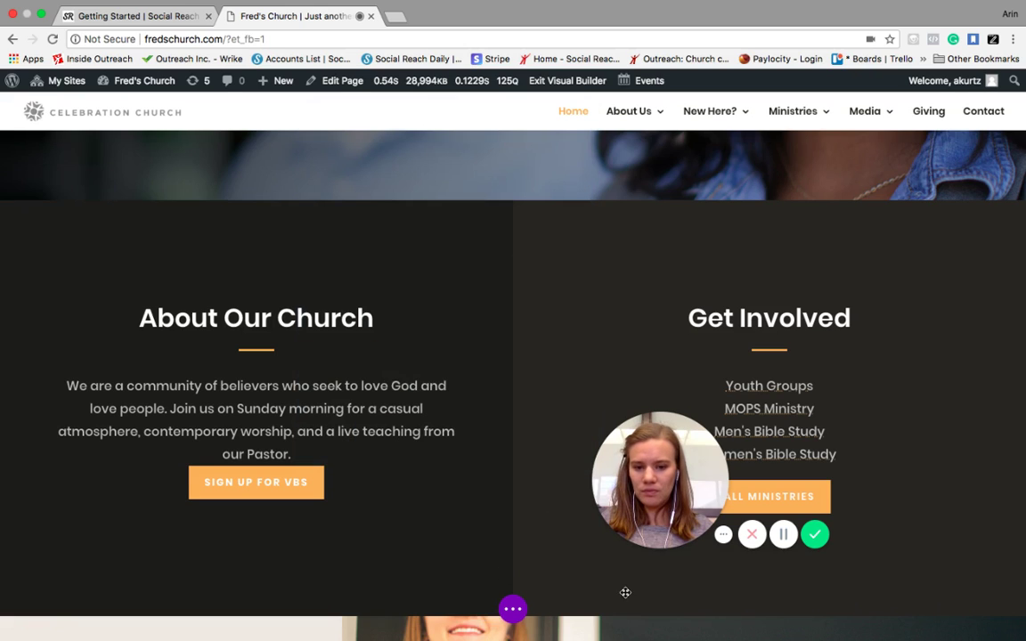
left_click(512, 611)
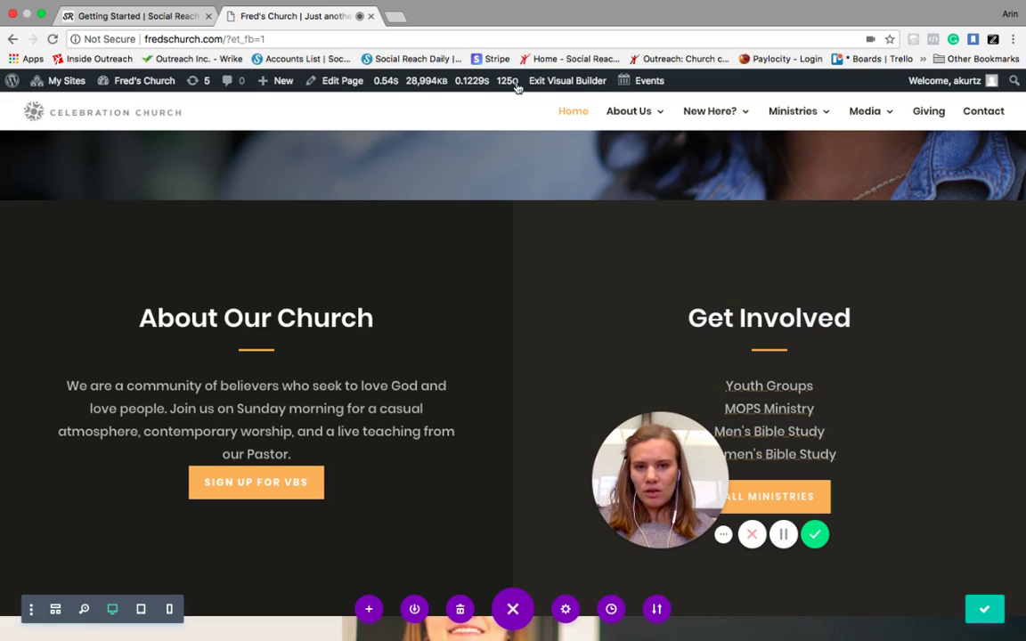
left_click(563, 80)
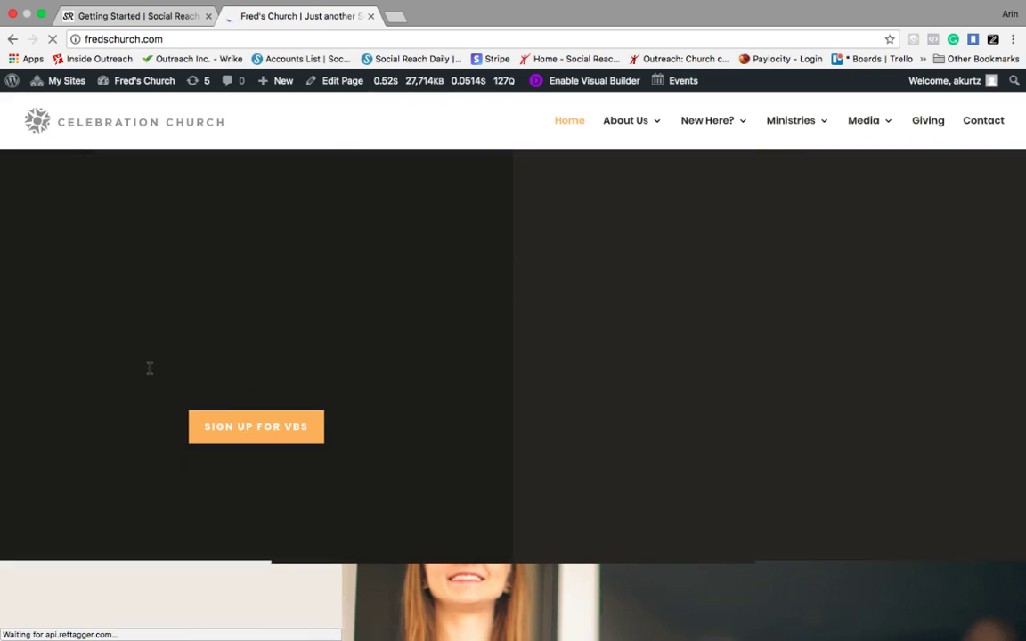
Test the Sign Up for VBS button on the live home page, look over the registration form, and close its tab.
left_click(270, 439)
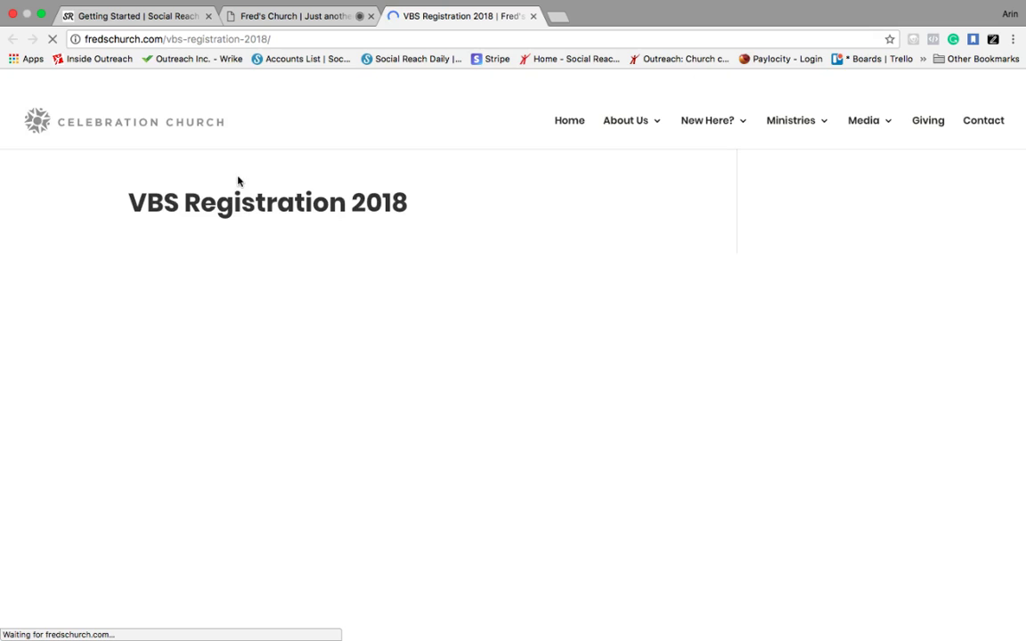
scroll(131, 374, "down", 3)
scroll(131, 382, "down", 4)
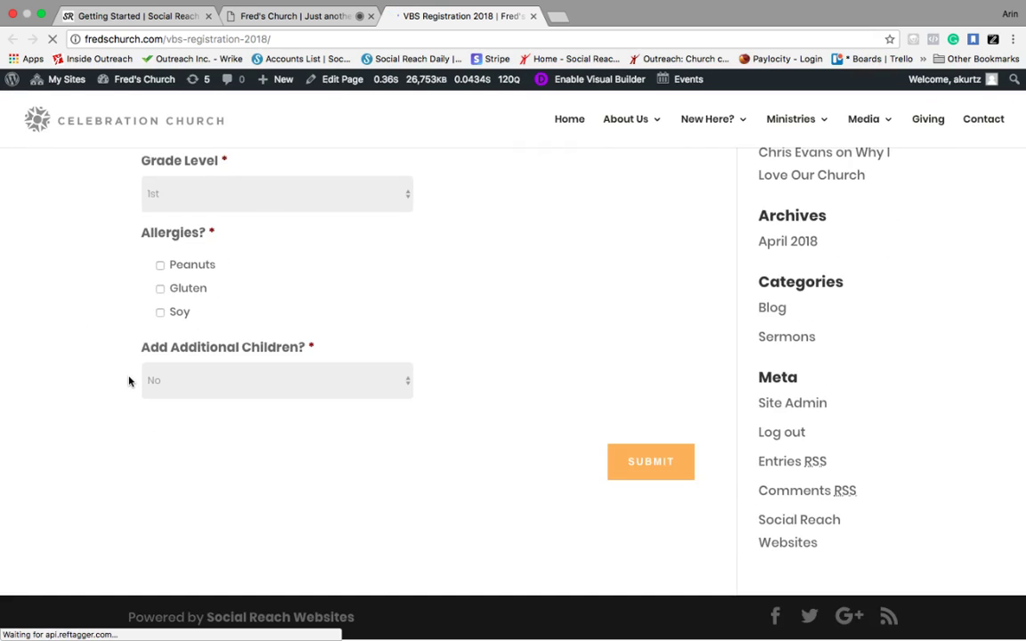
scroll(131, 382, "up", 7)
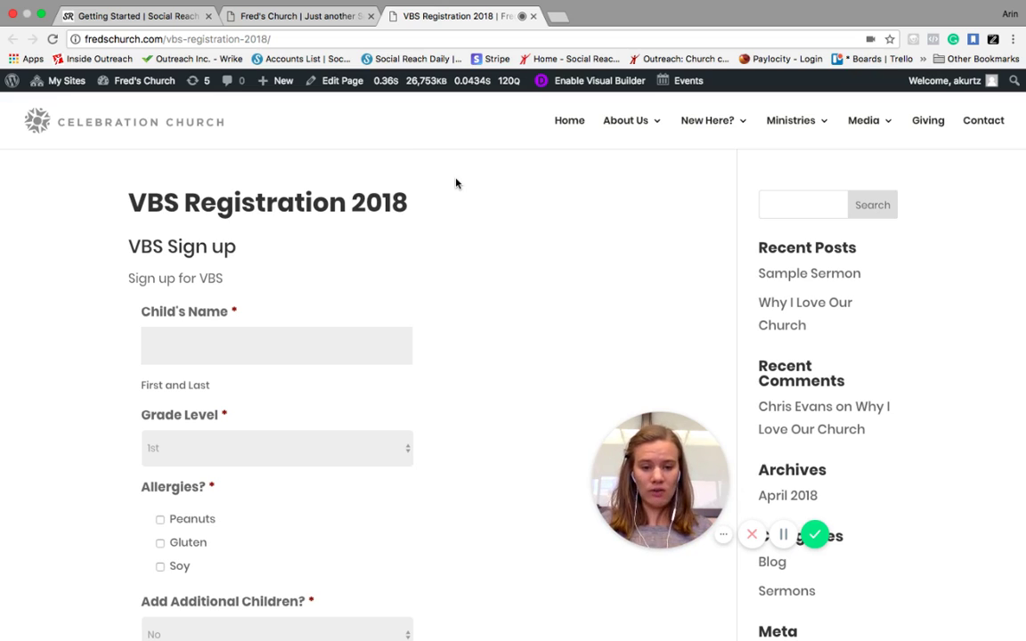
left_click(532, 16)
scroll(142, 242, "up", 10)
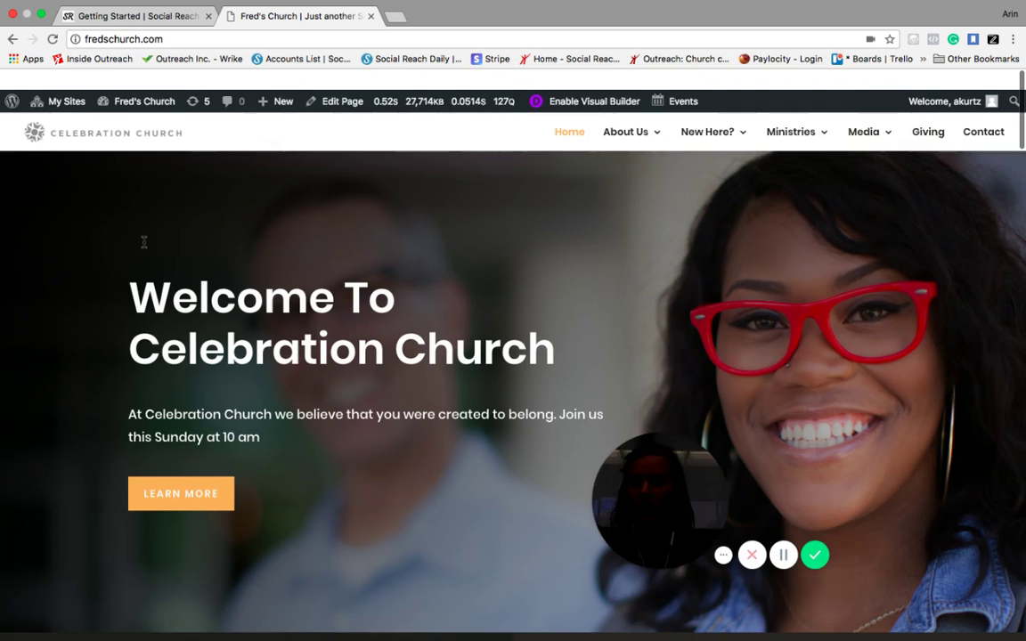